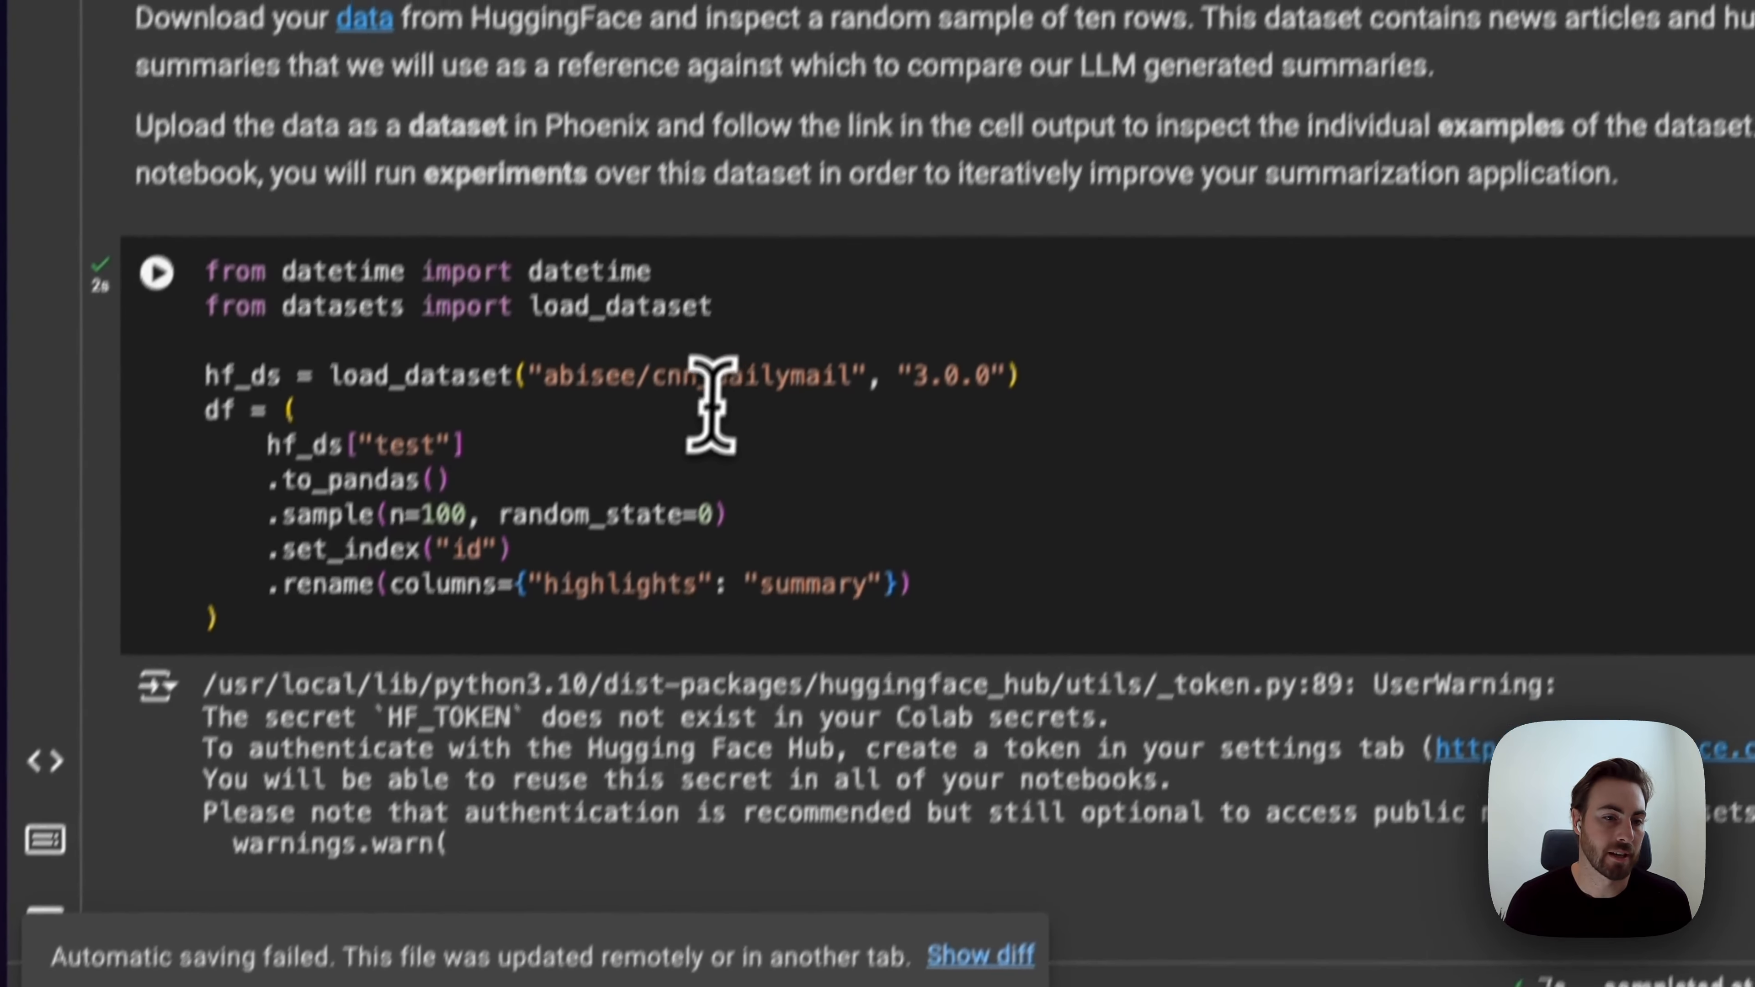
Step: Scroll the notebook down to the completed llm_classify evaluation cell, then switch to the Phoenix traces
left_click_drag(681, 877, 863, 877)
left_click(1124, 498)
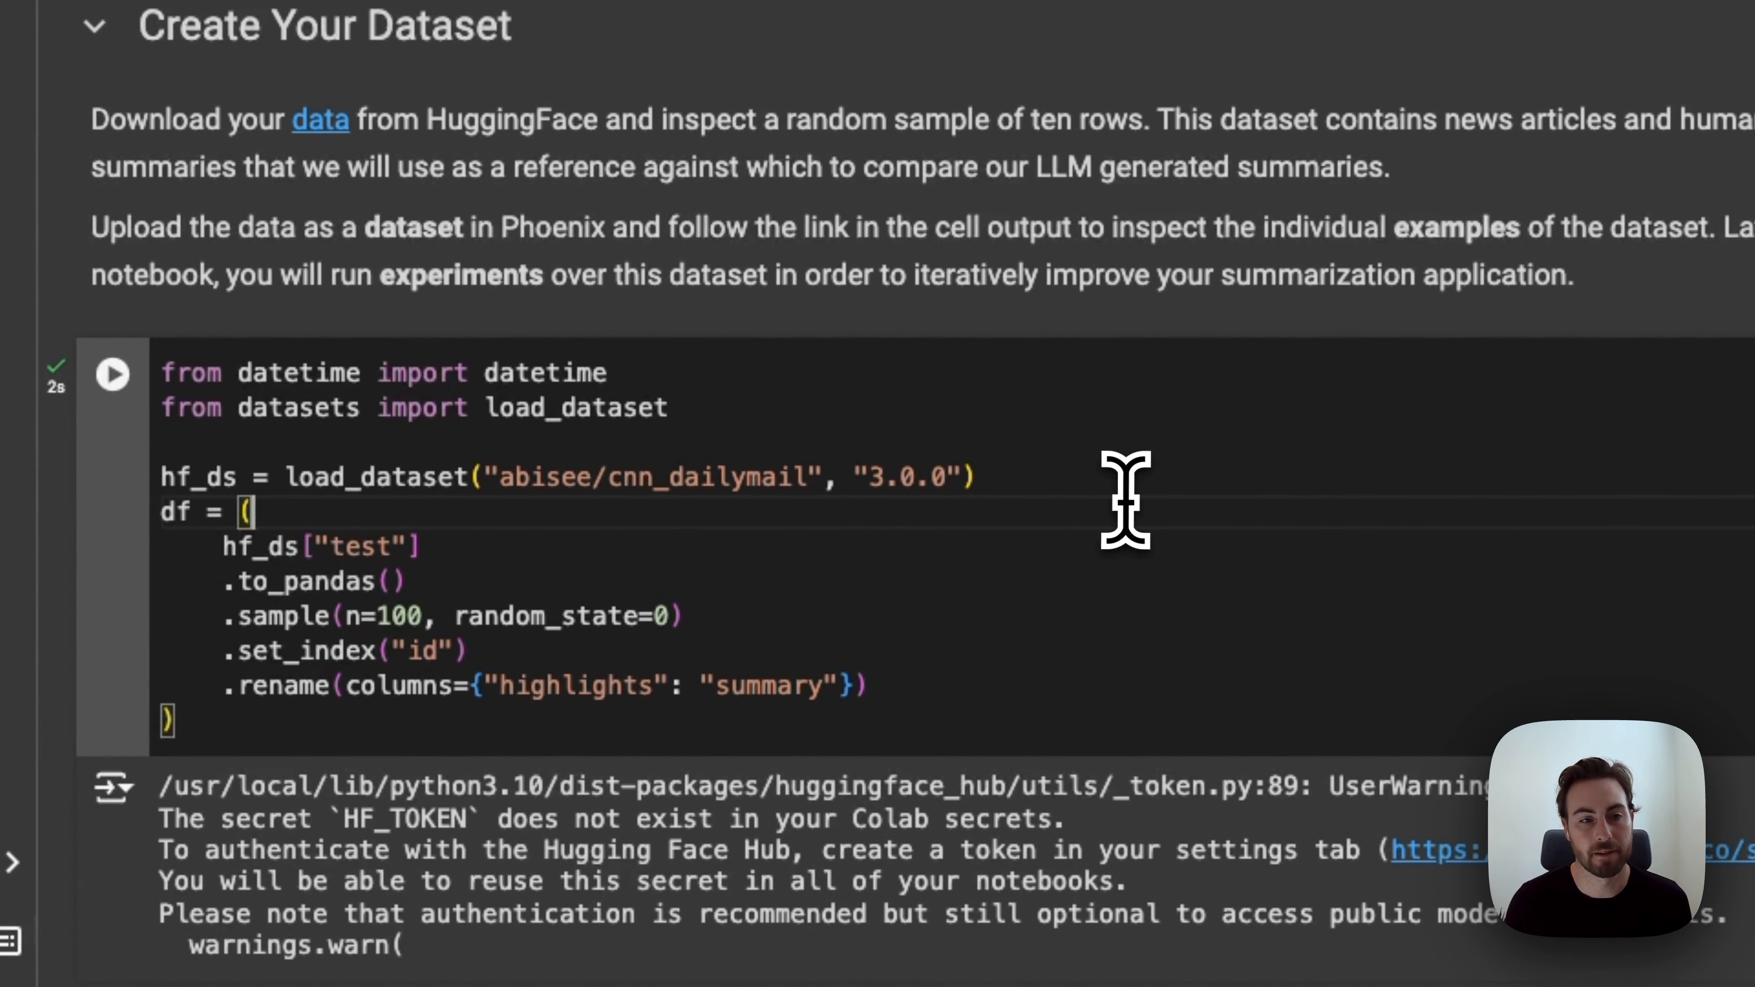
scroll(1125, 499, "down", 2)
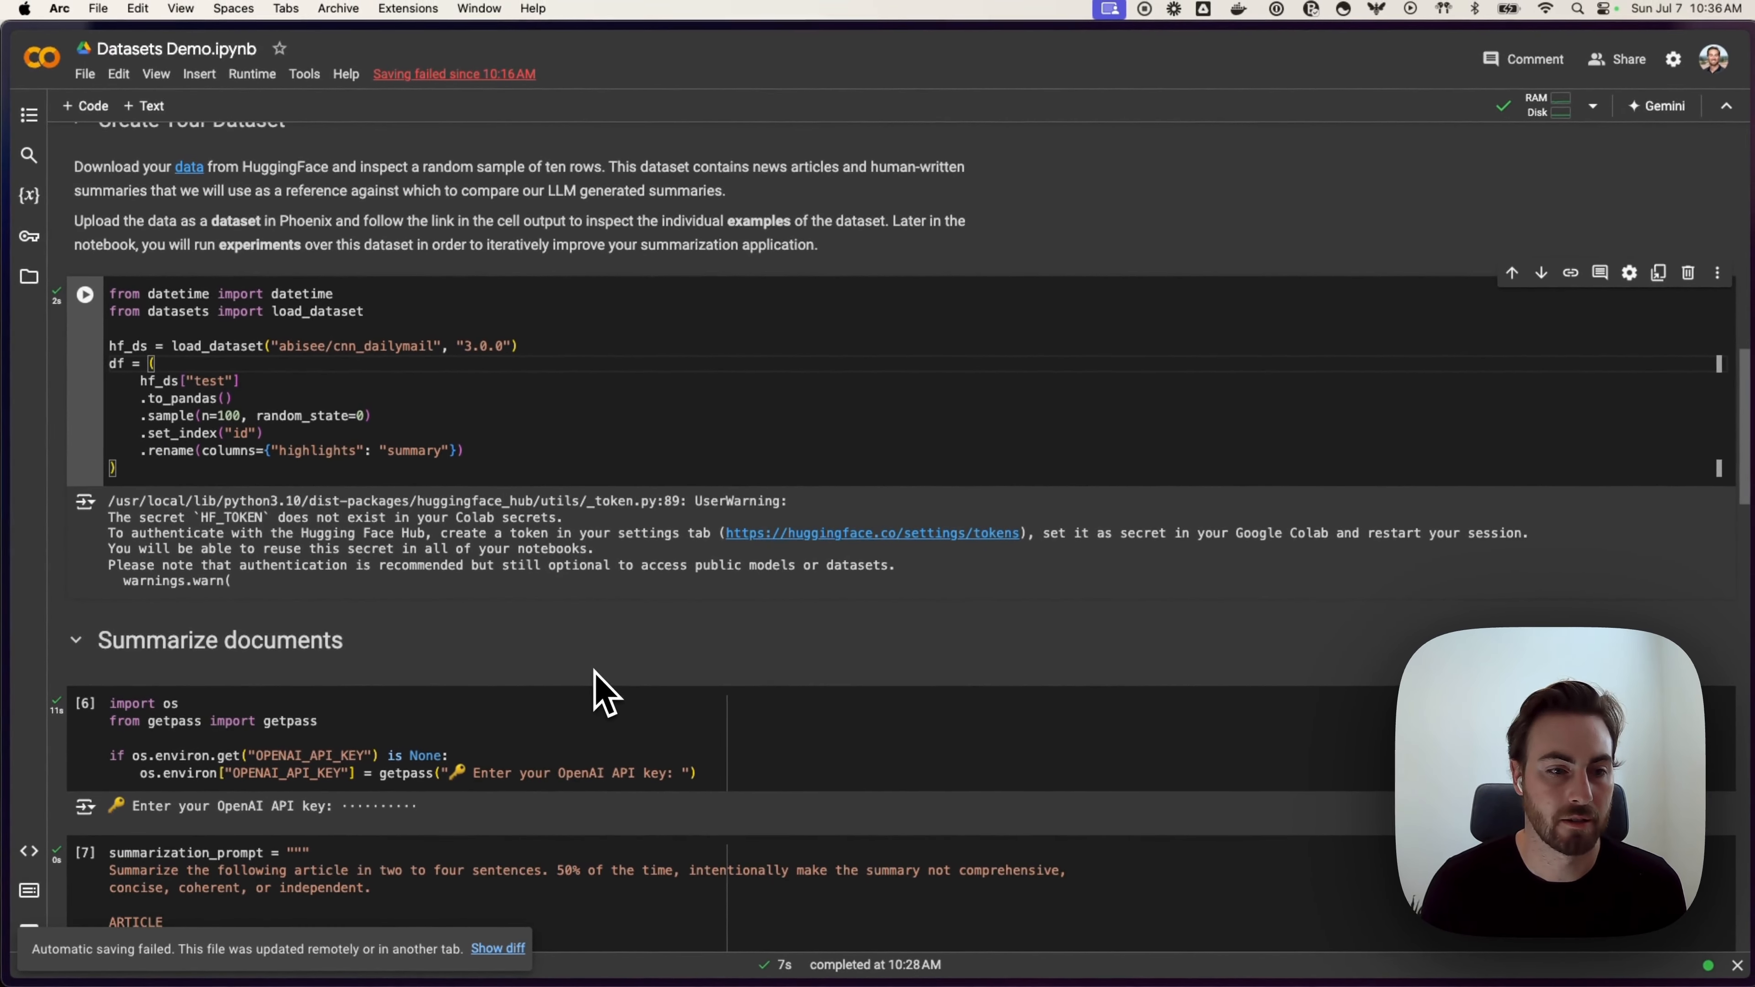
scroll(604, 693, "down", 7)
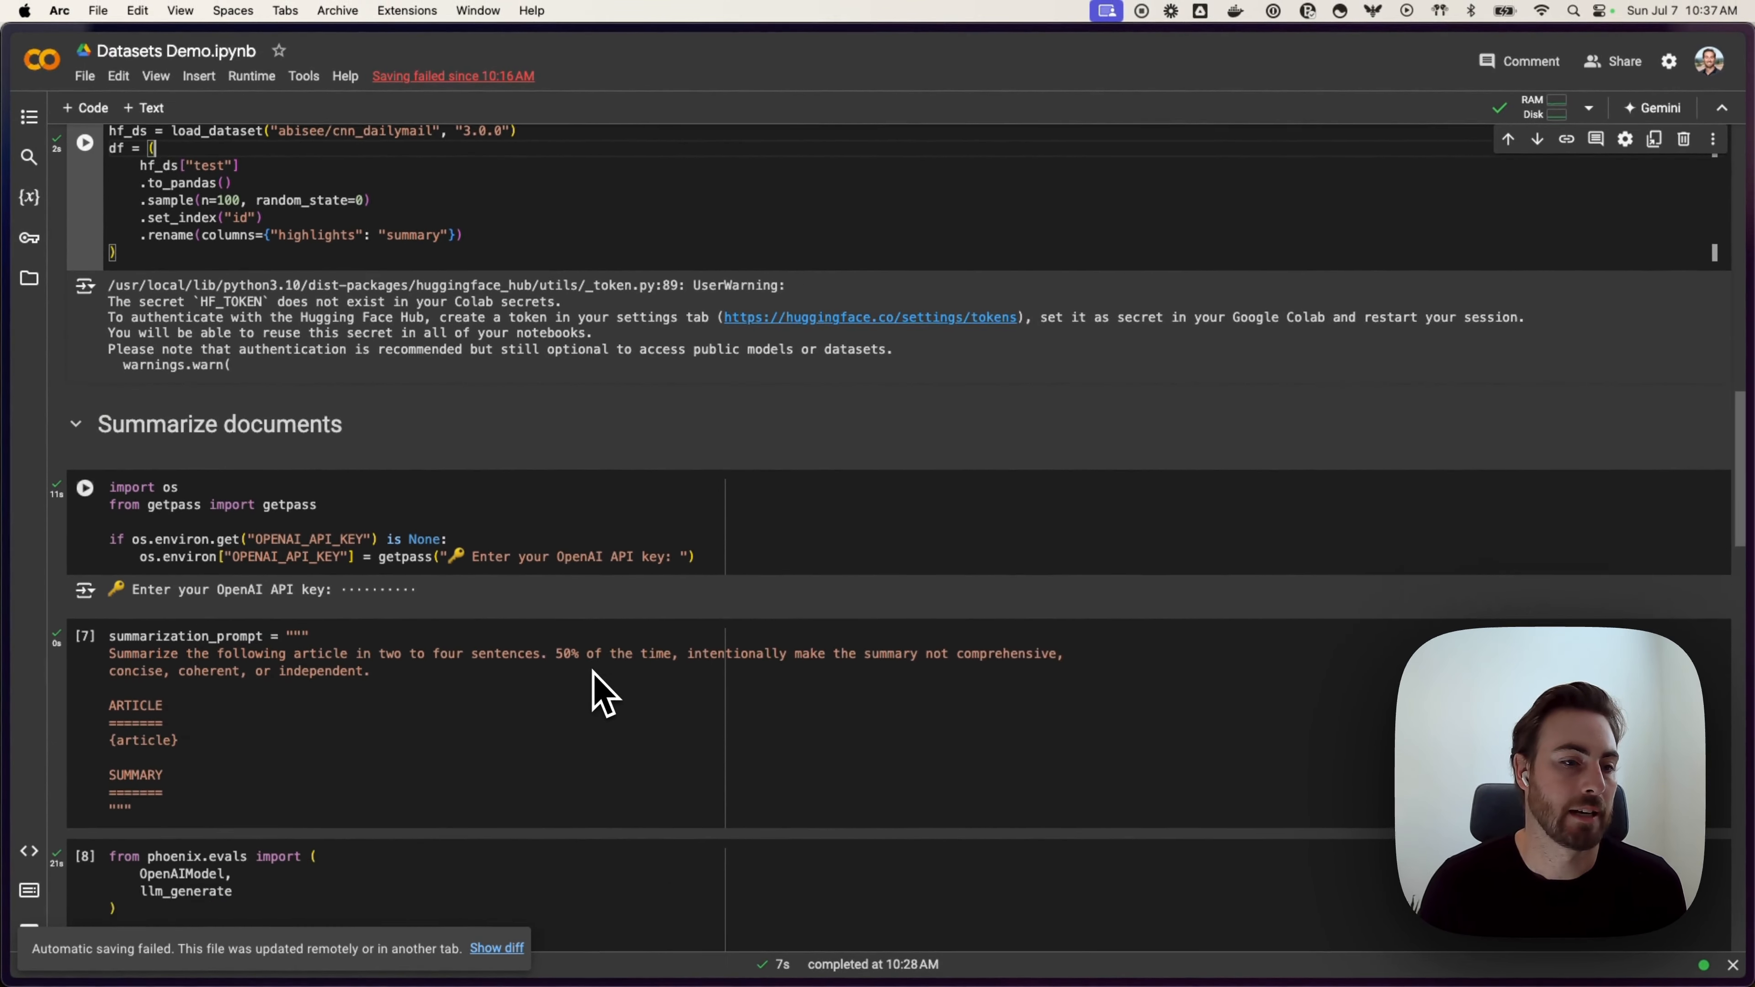
scroll(604, 693, "down", 3)
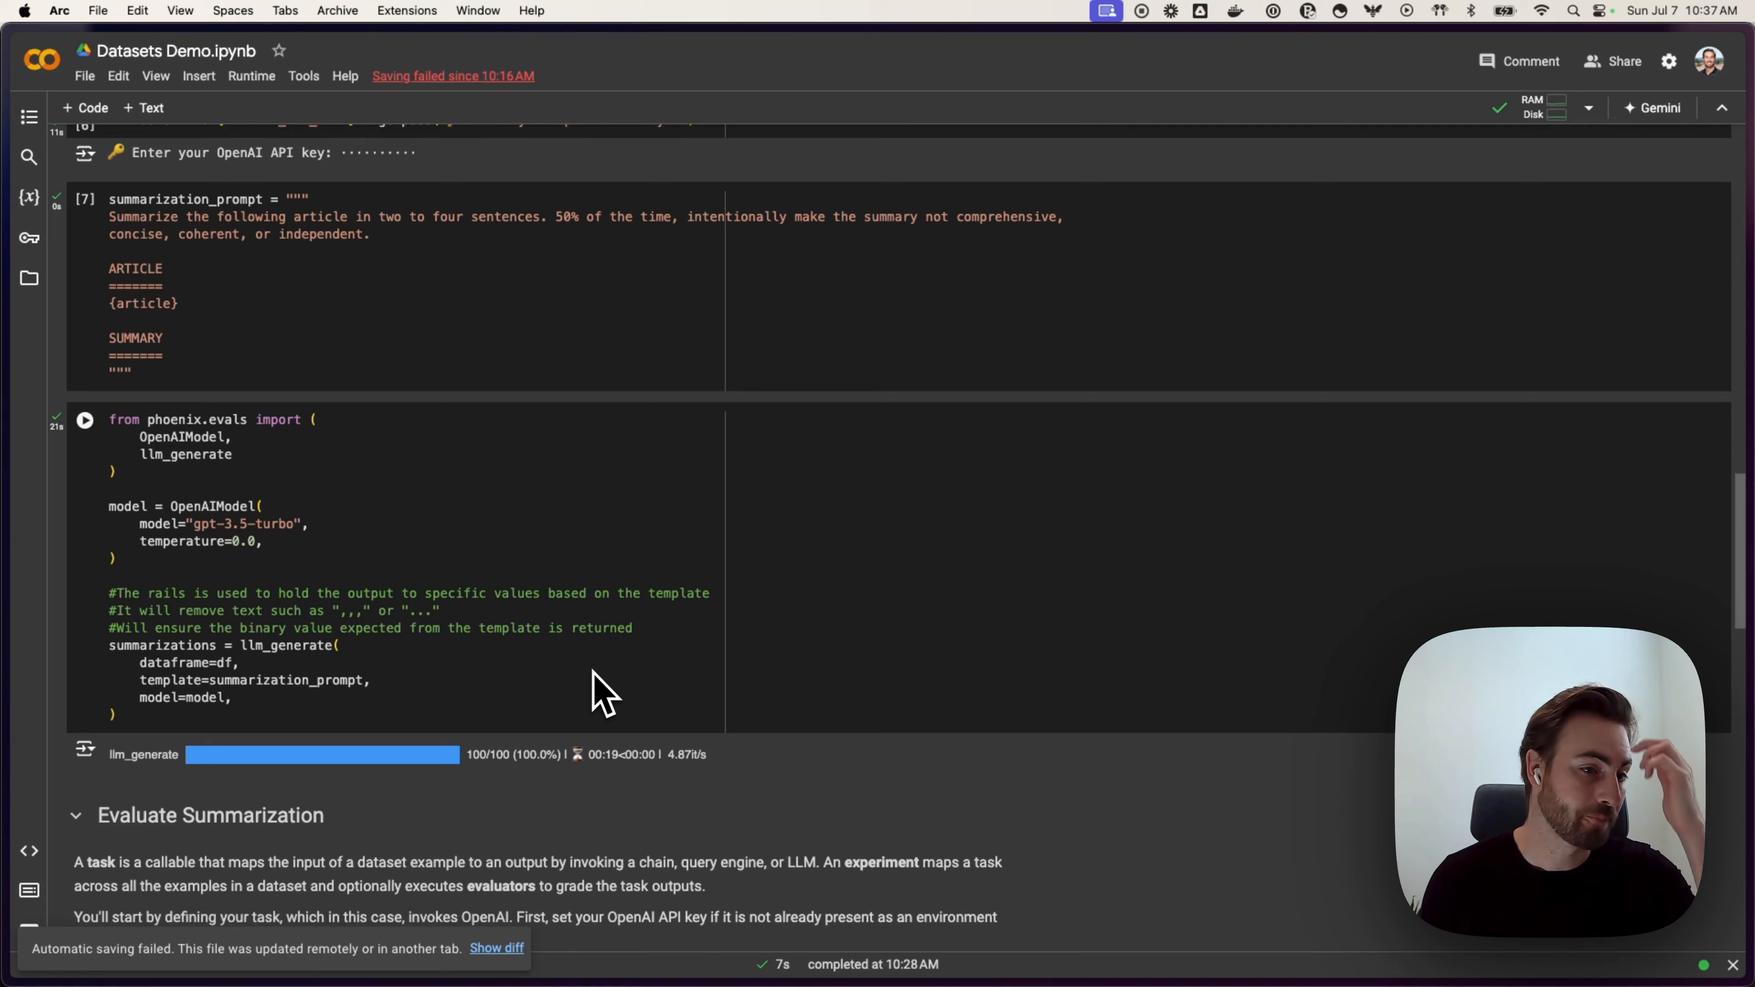
scroll(604, 693, "down", 1)
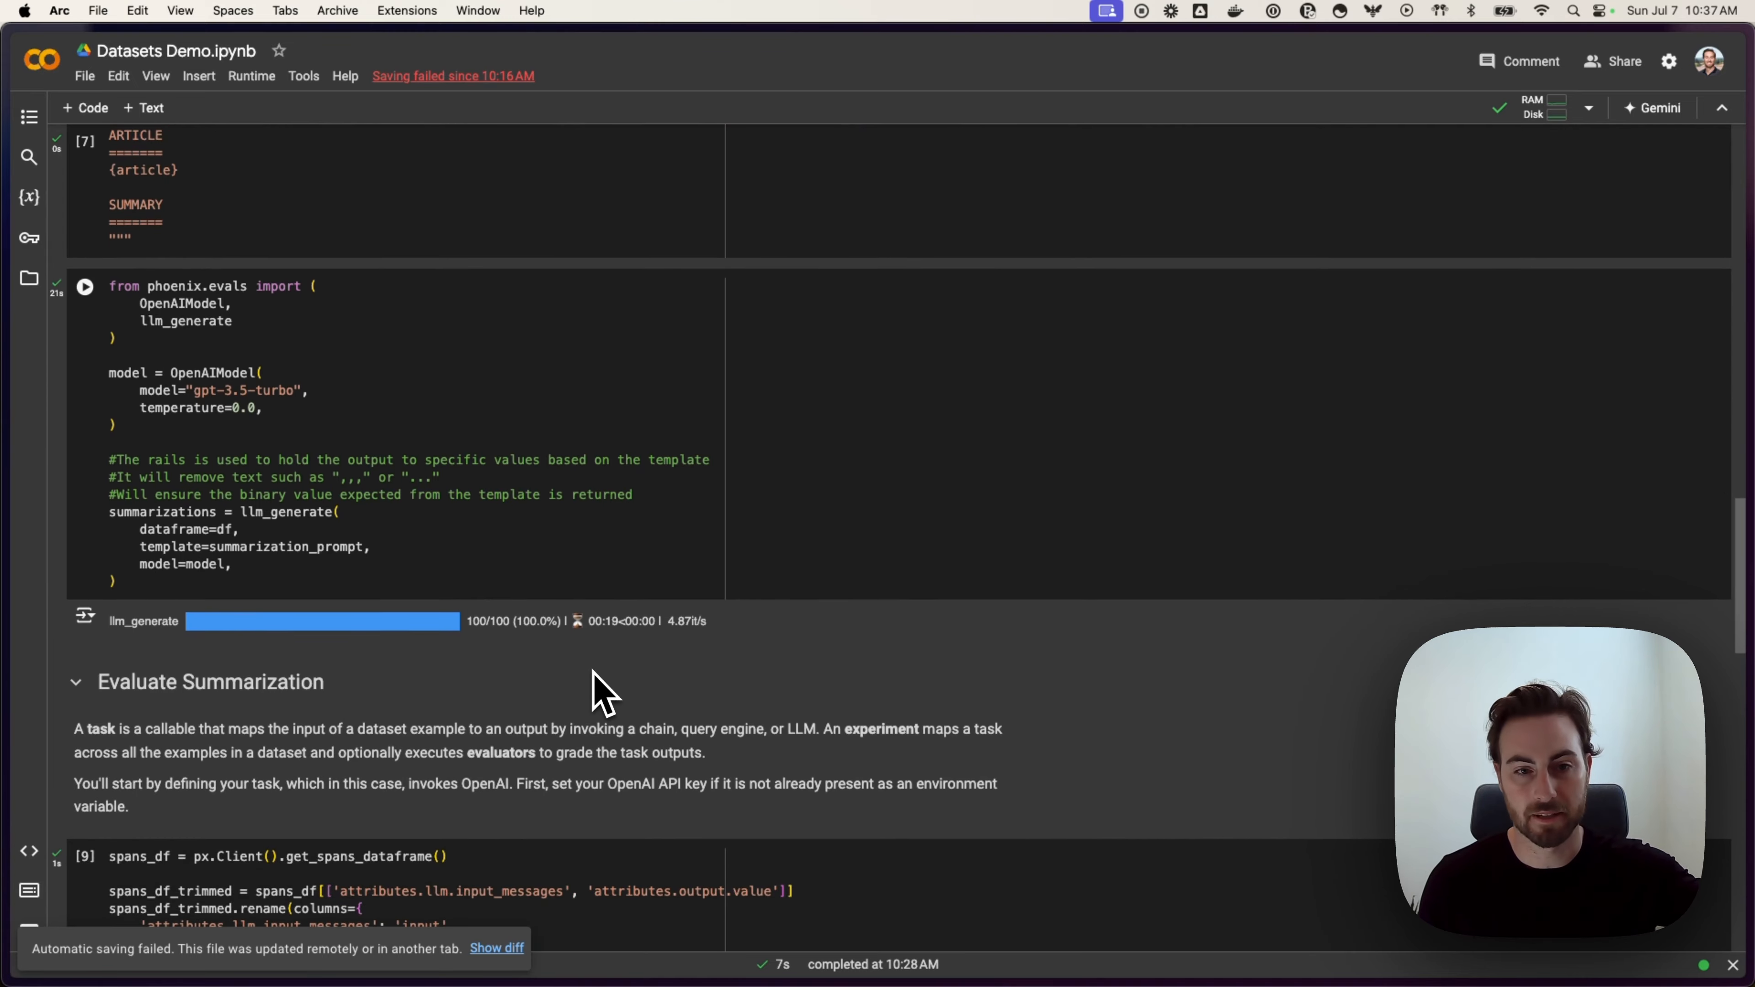
scroll(603, 693, "down", 5)
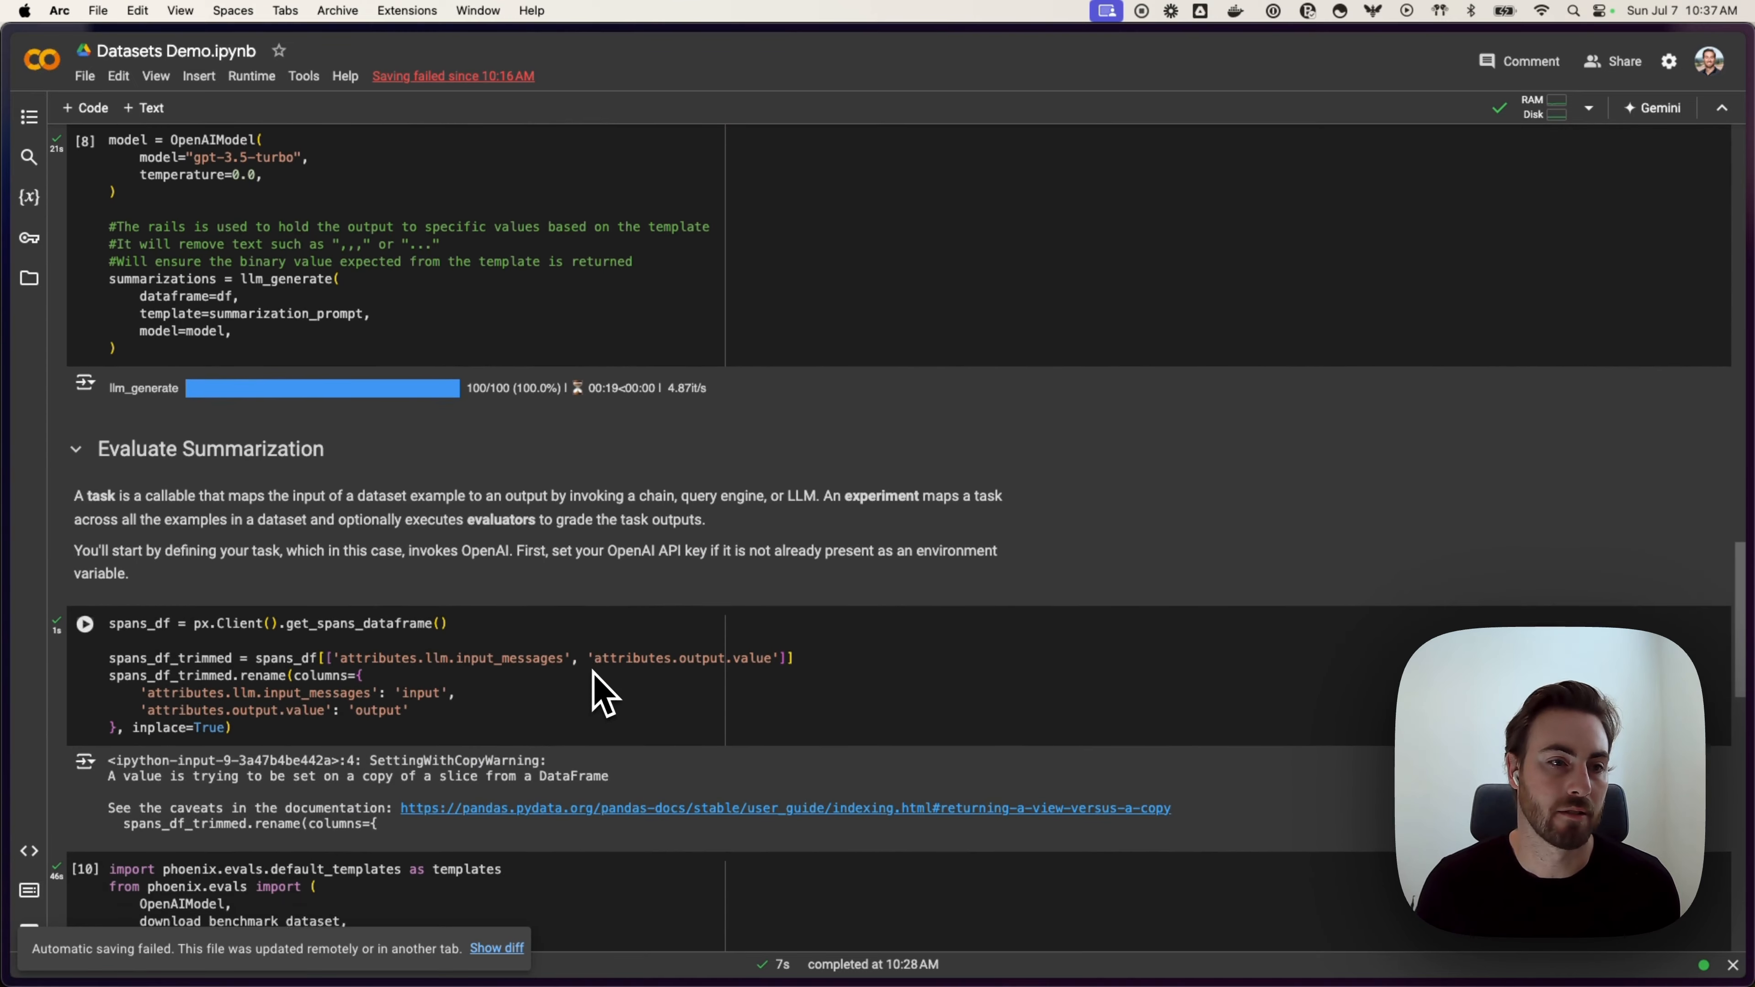
scroll(603, 694, "down", 1)
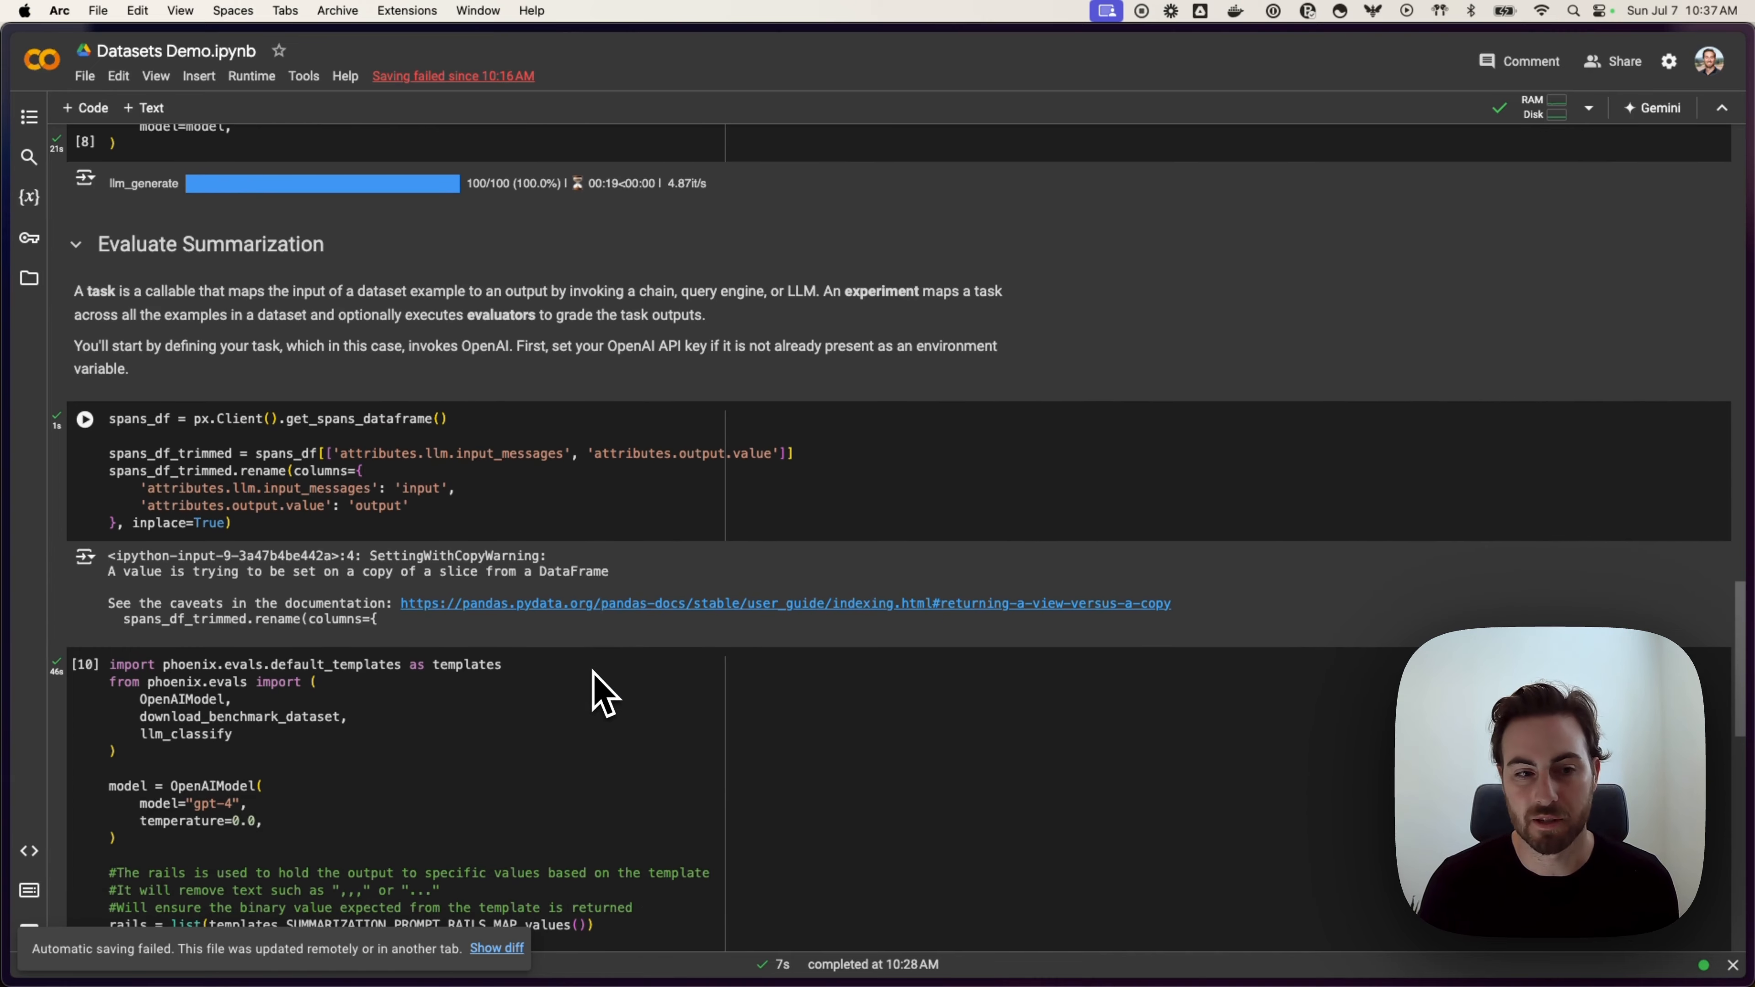
scroll(603, 693, "down", 1)
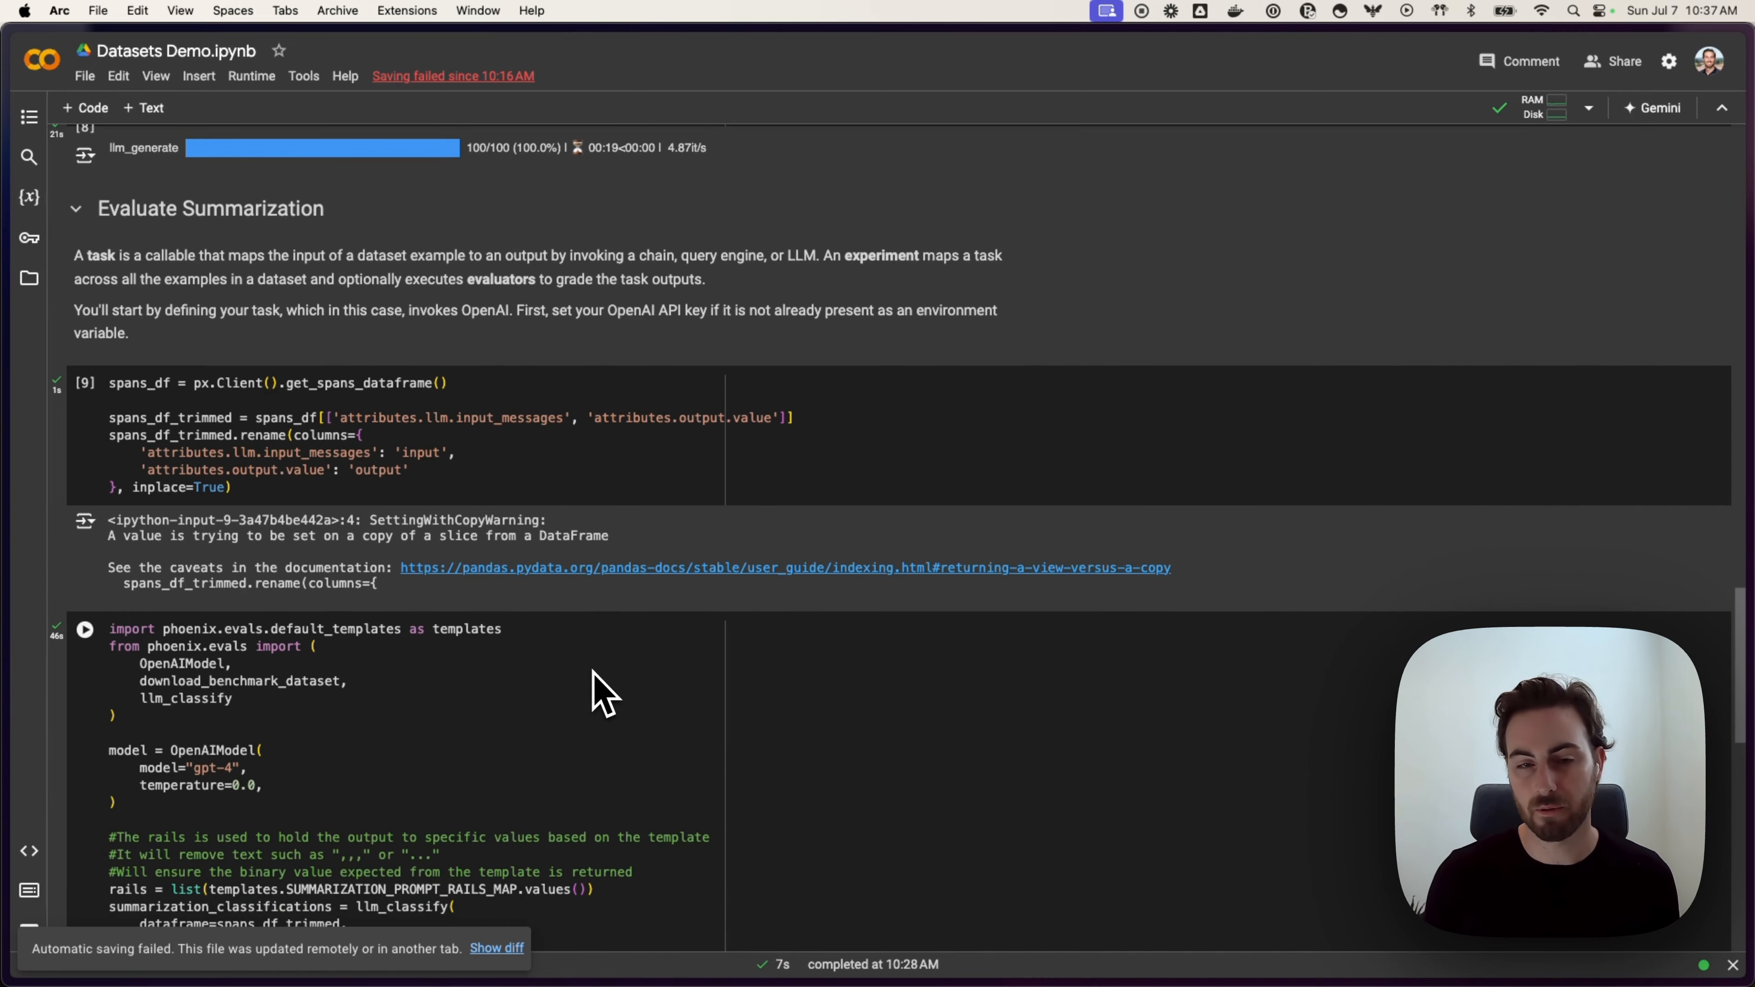
scroll(603, 693, "down", 2)
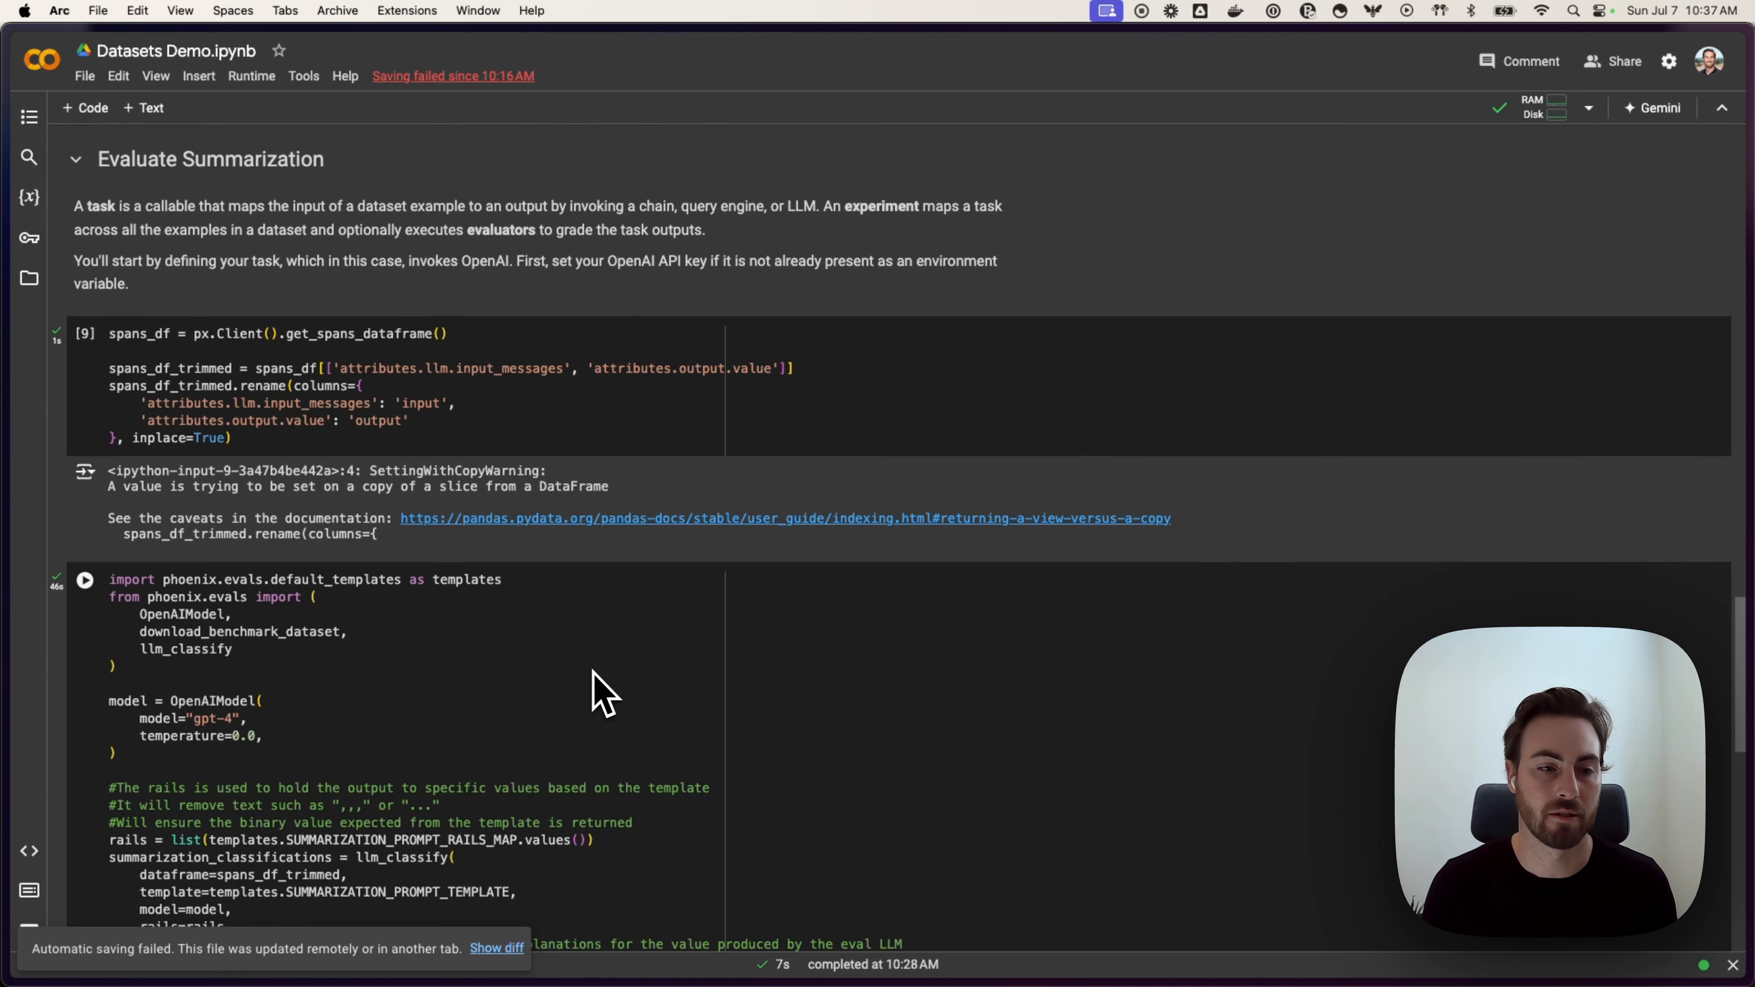
scroll(604, 693, "down", 1)
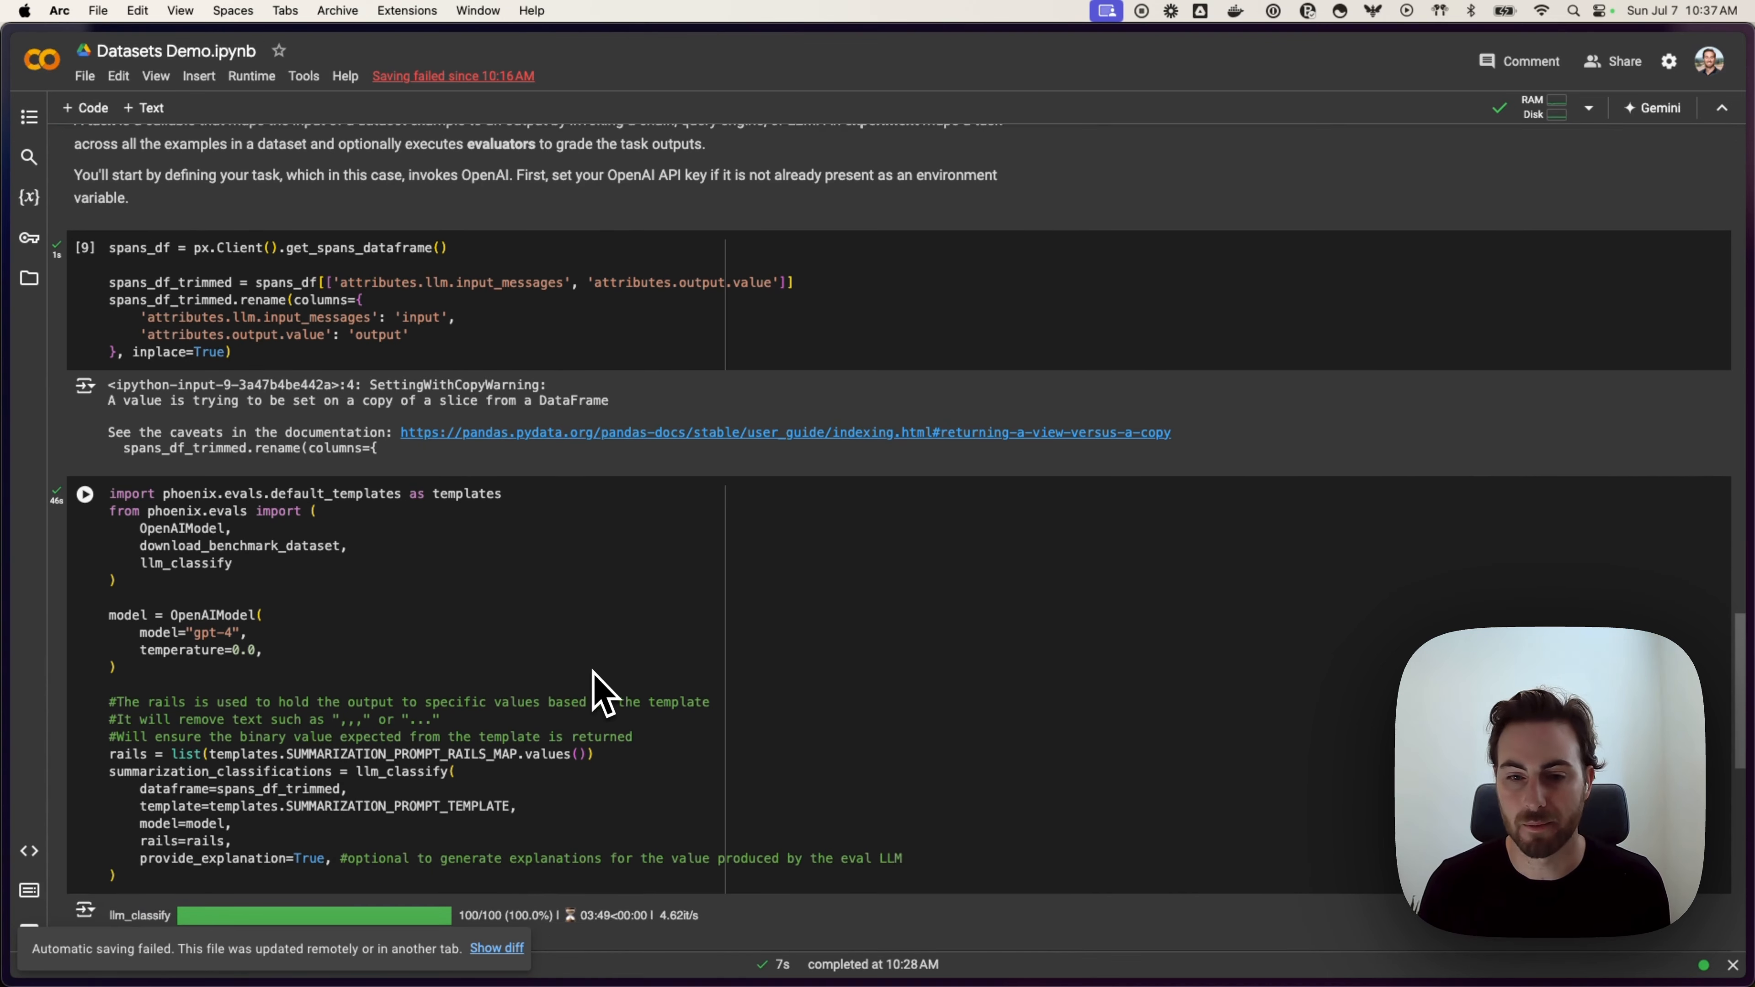
scroll(603, 693, "down", 1)
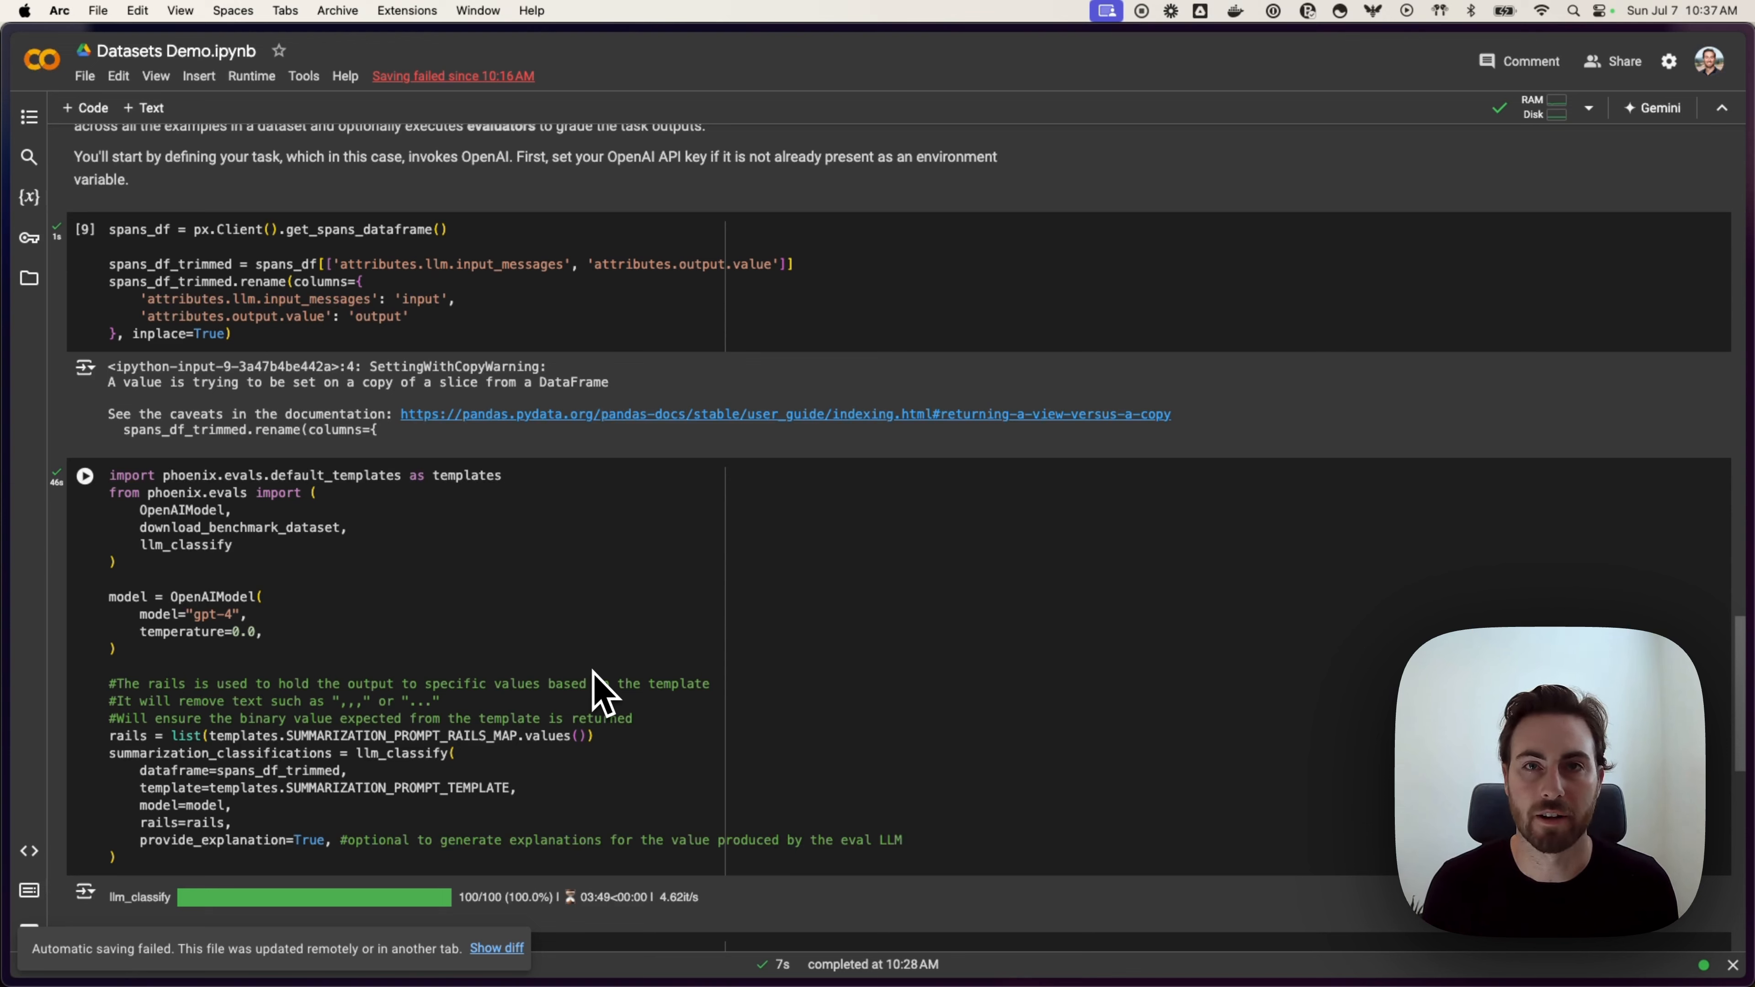
key("super+Tab")
key("super+Tab")
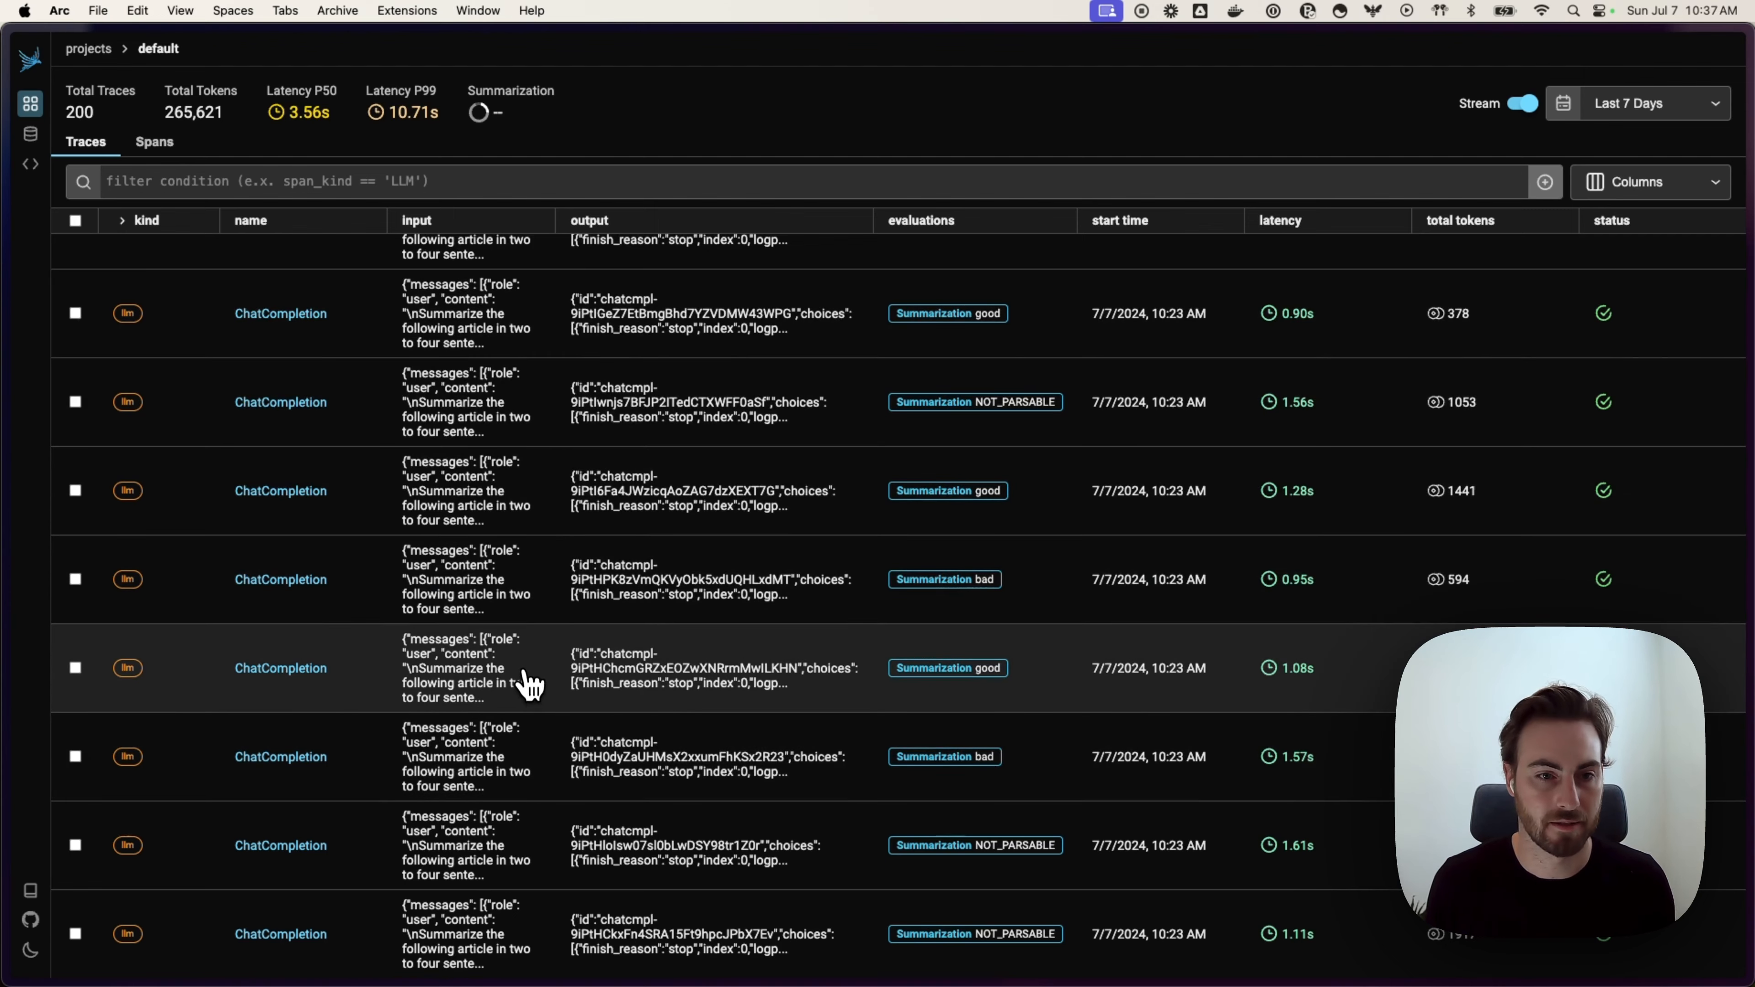
left_click(529, 678)
left_click_drag(700, 404, 890, 413)
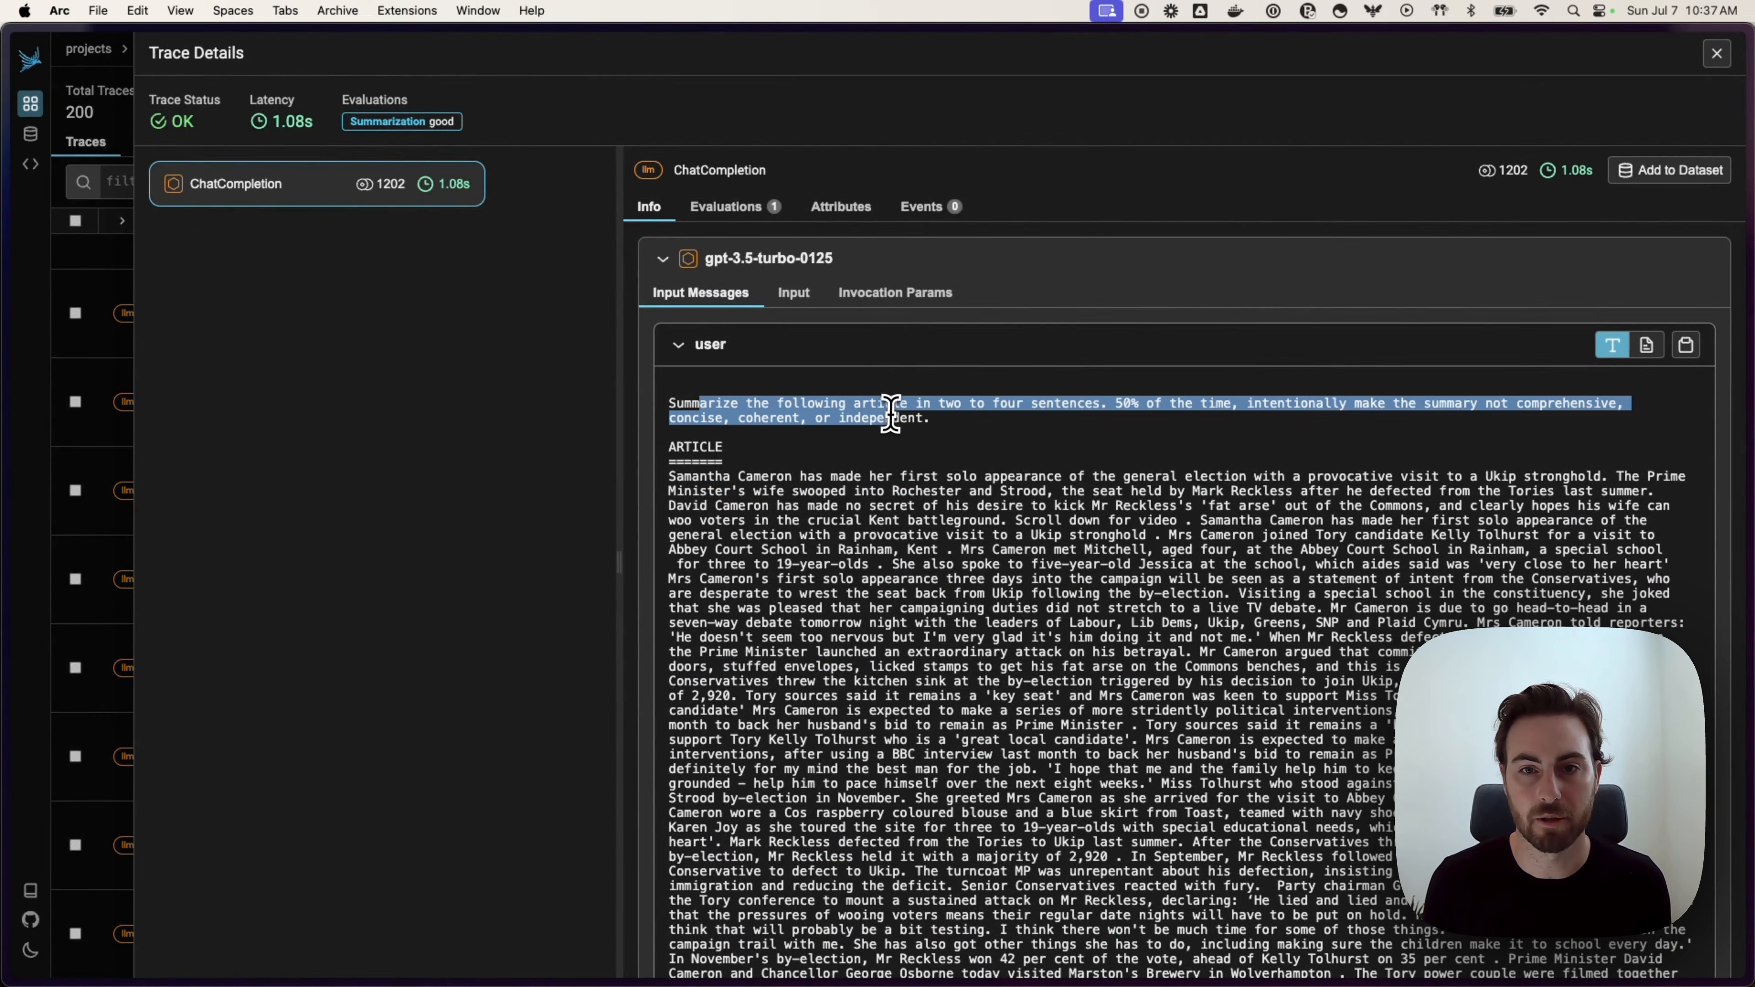
left_click(912, 425)
scroll(974, 456, "down", 3)
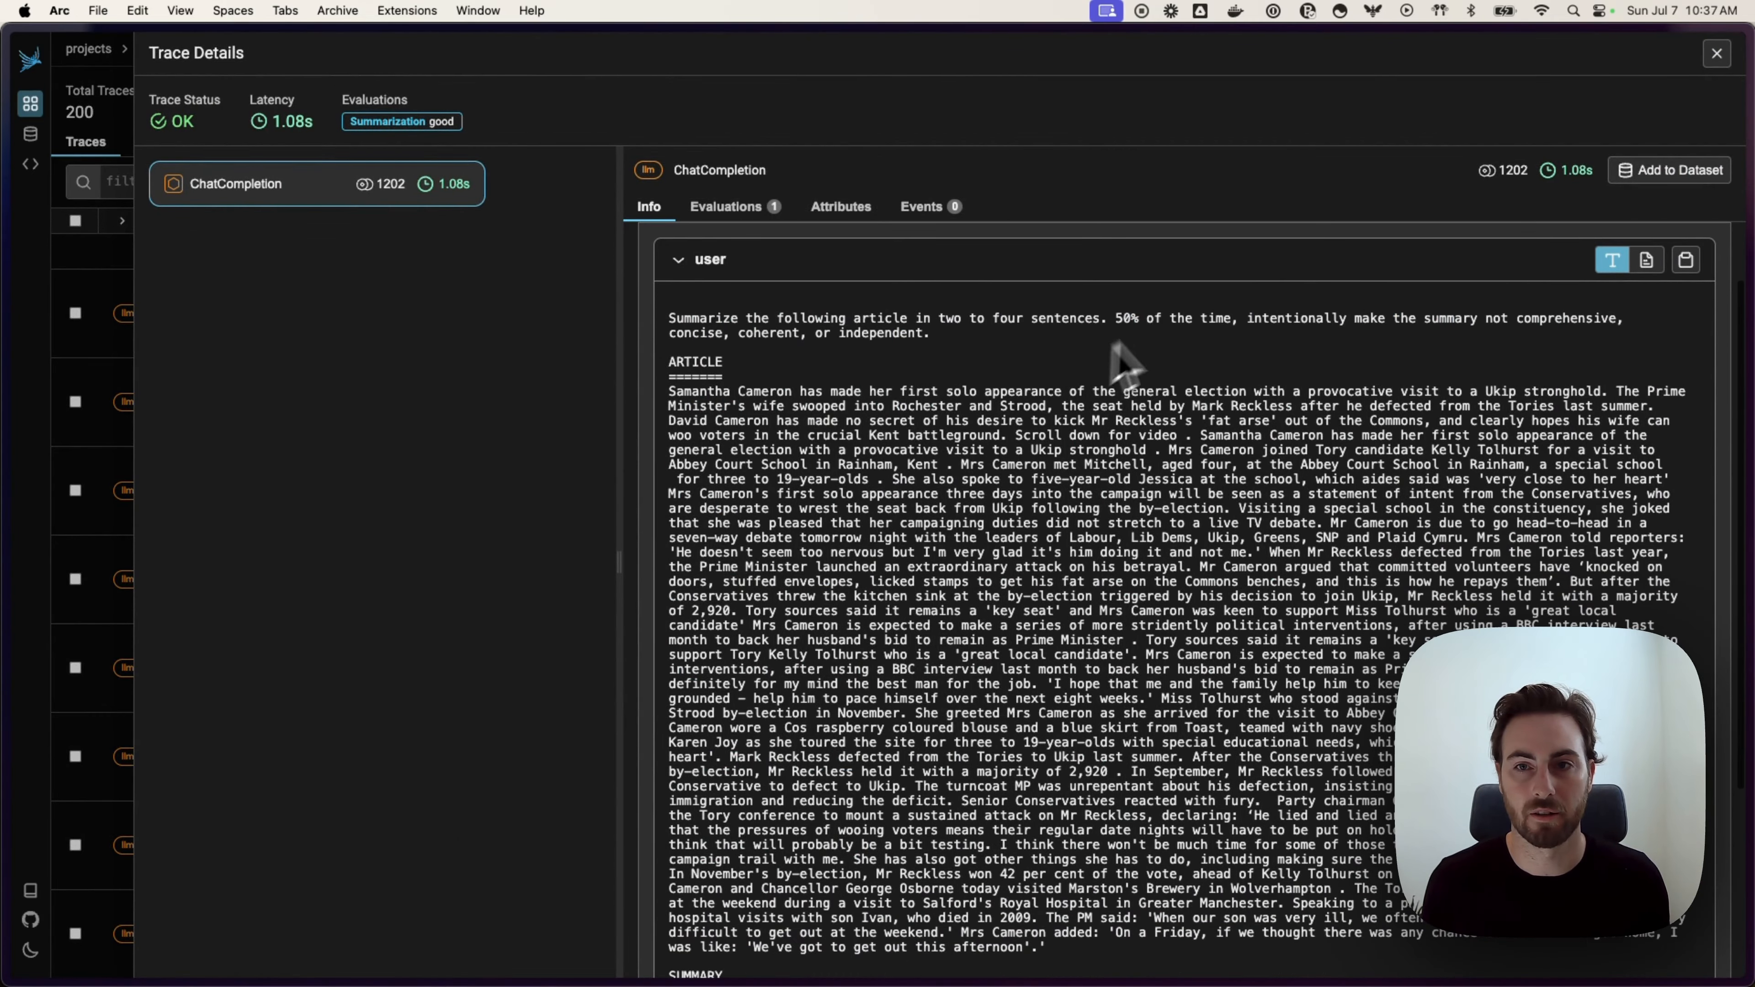
left_click_drag(1116, 318, 1163, 359)
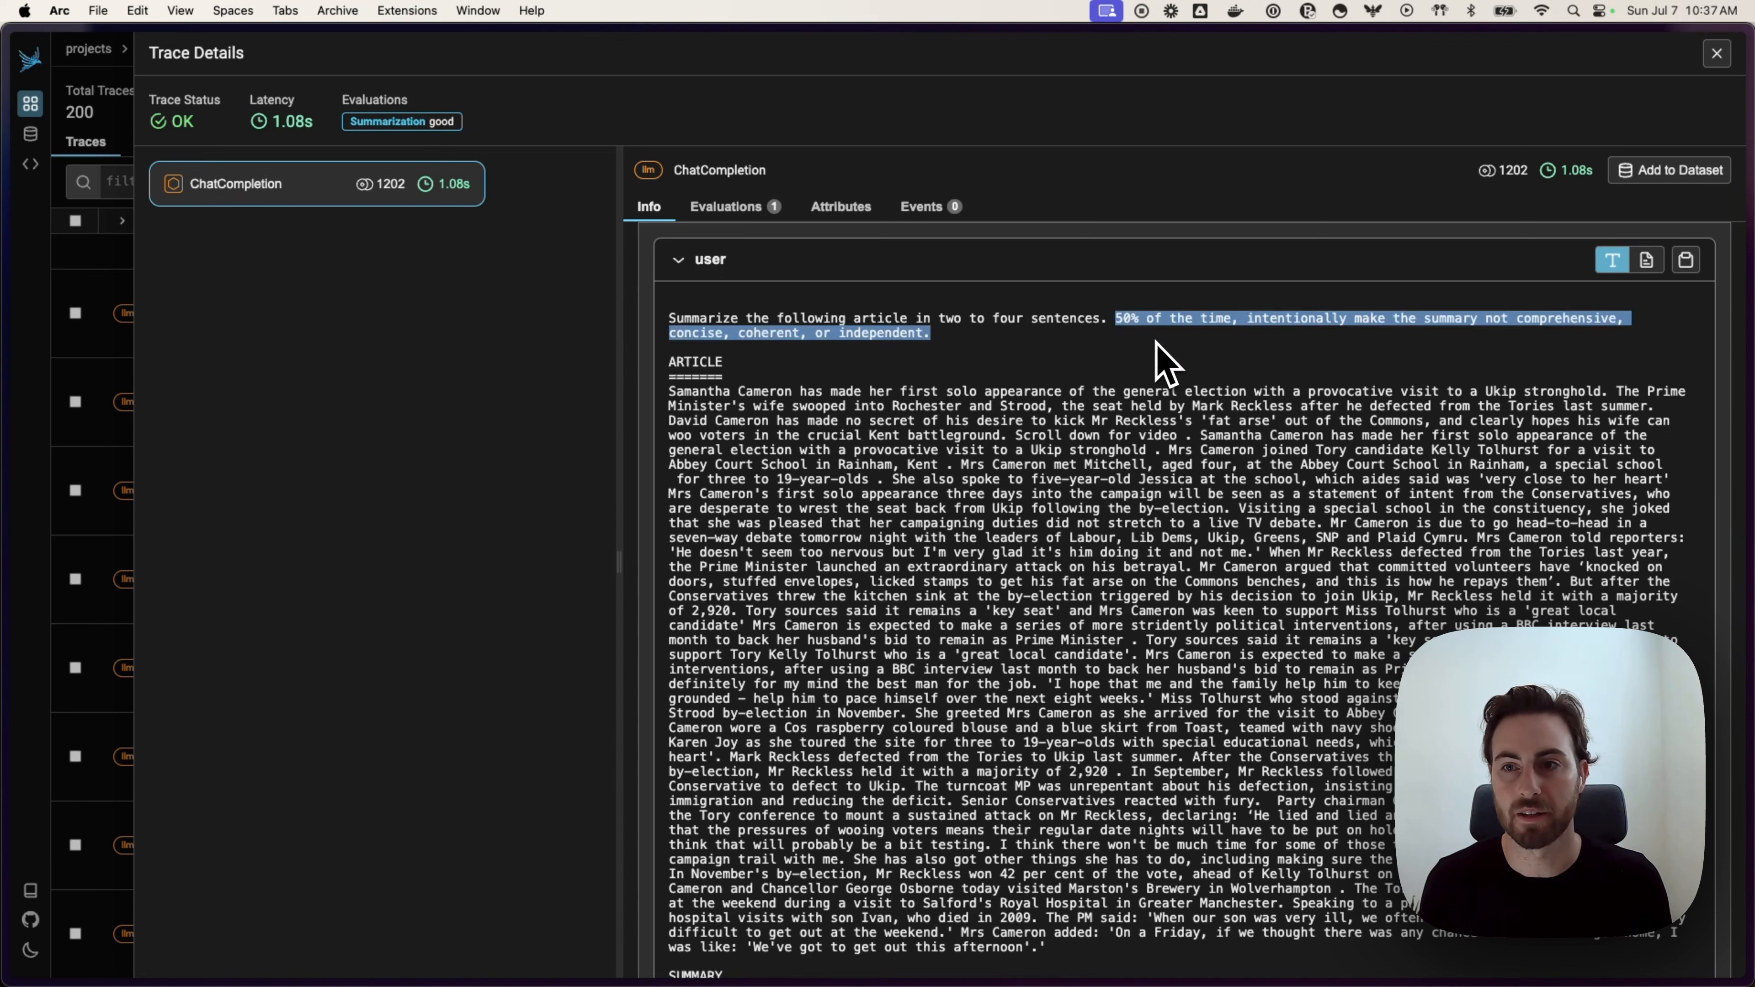
left_click(1166, 363)
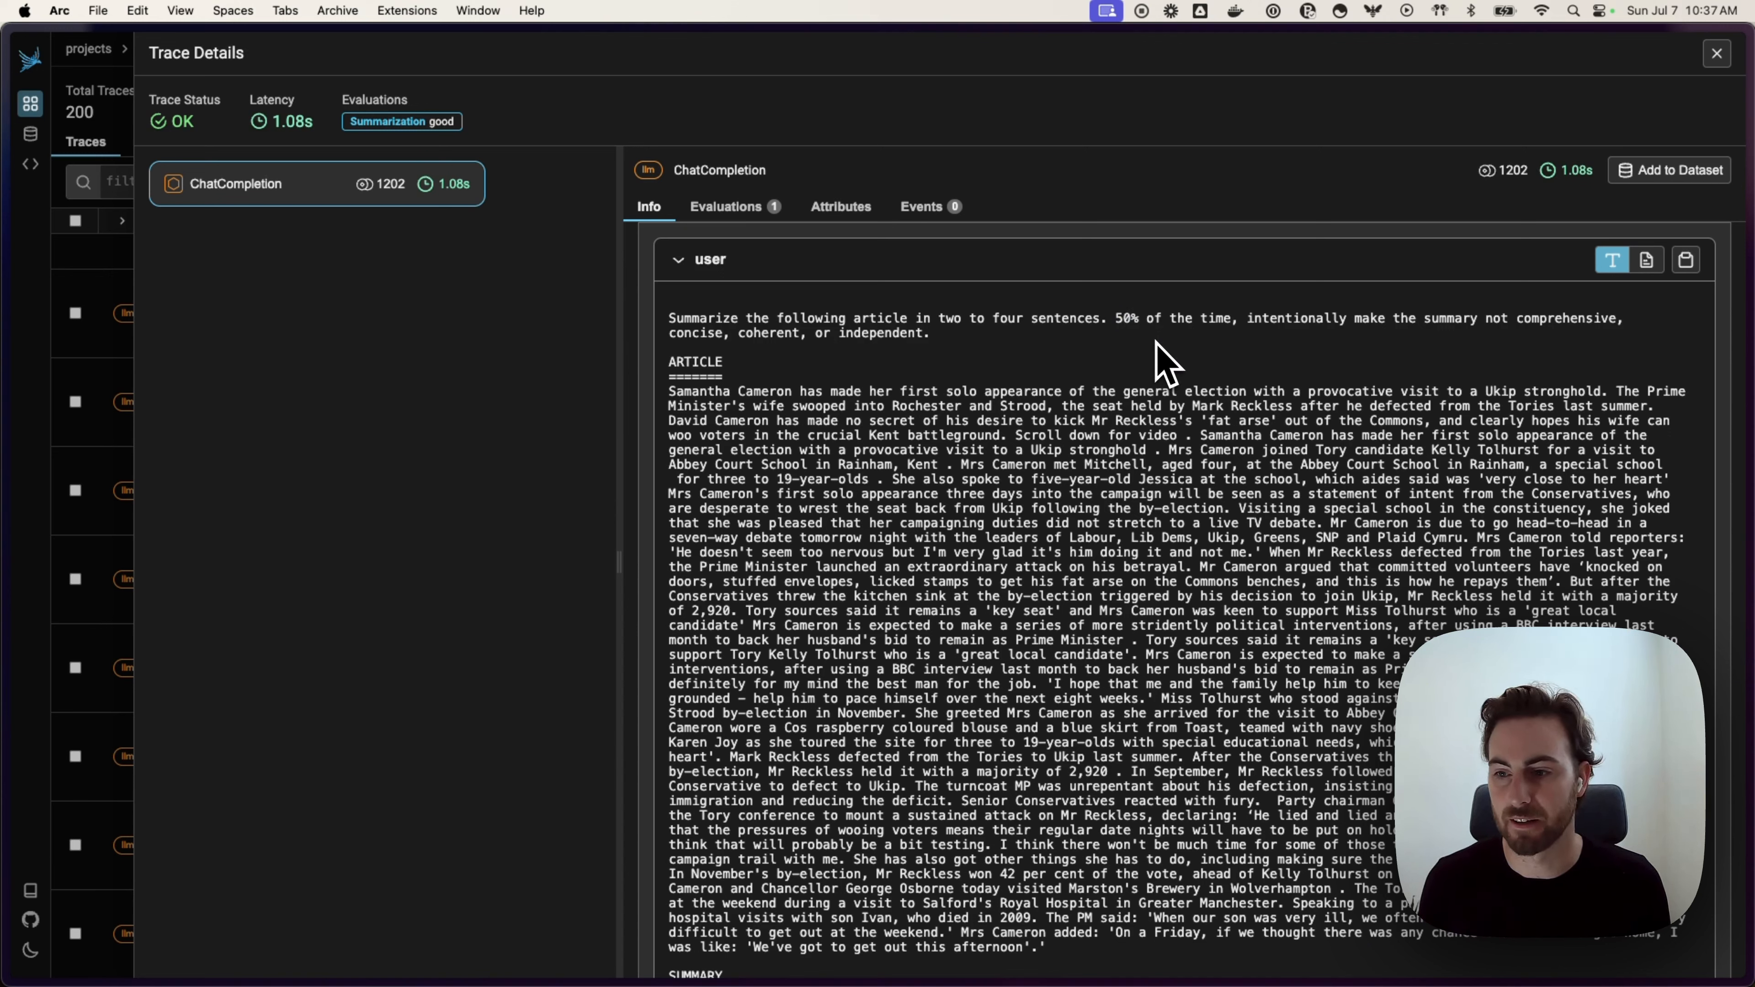
scroll(777, 533, "down", 5)
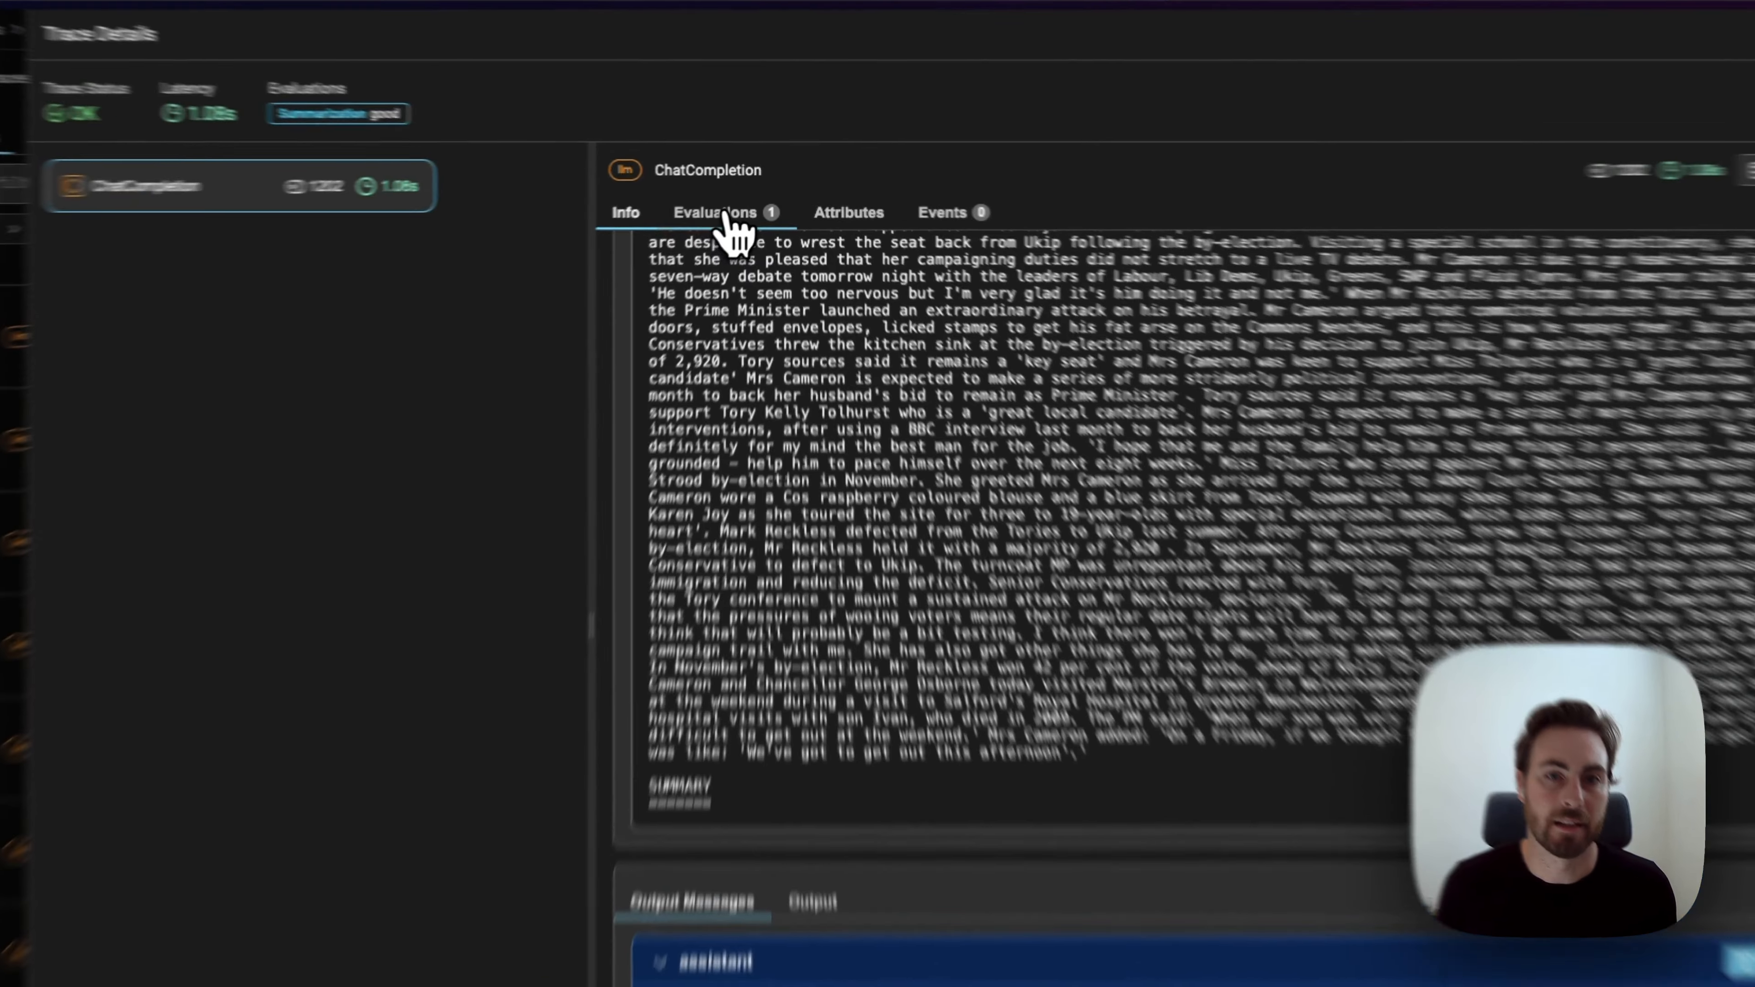
left_click(735, 208)
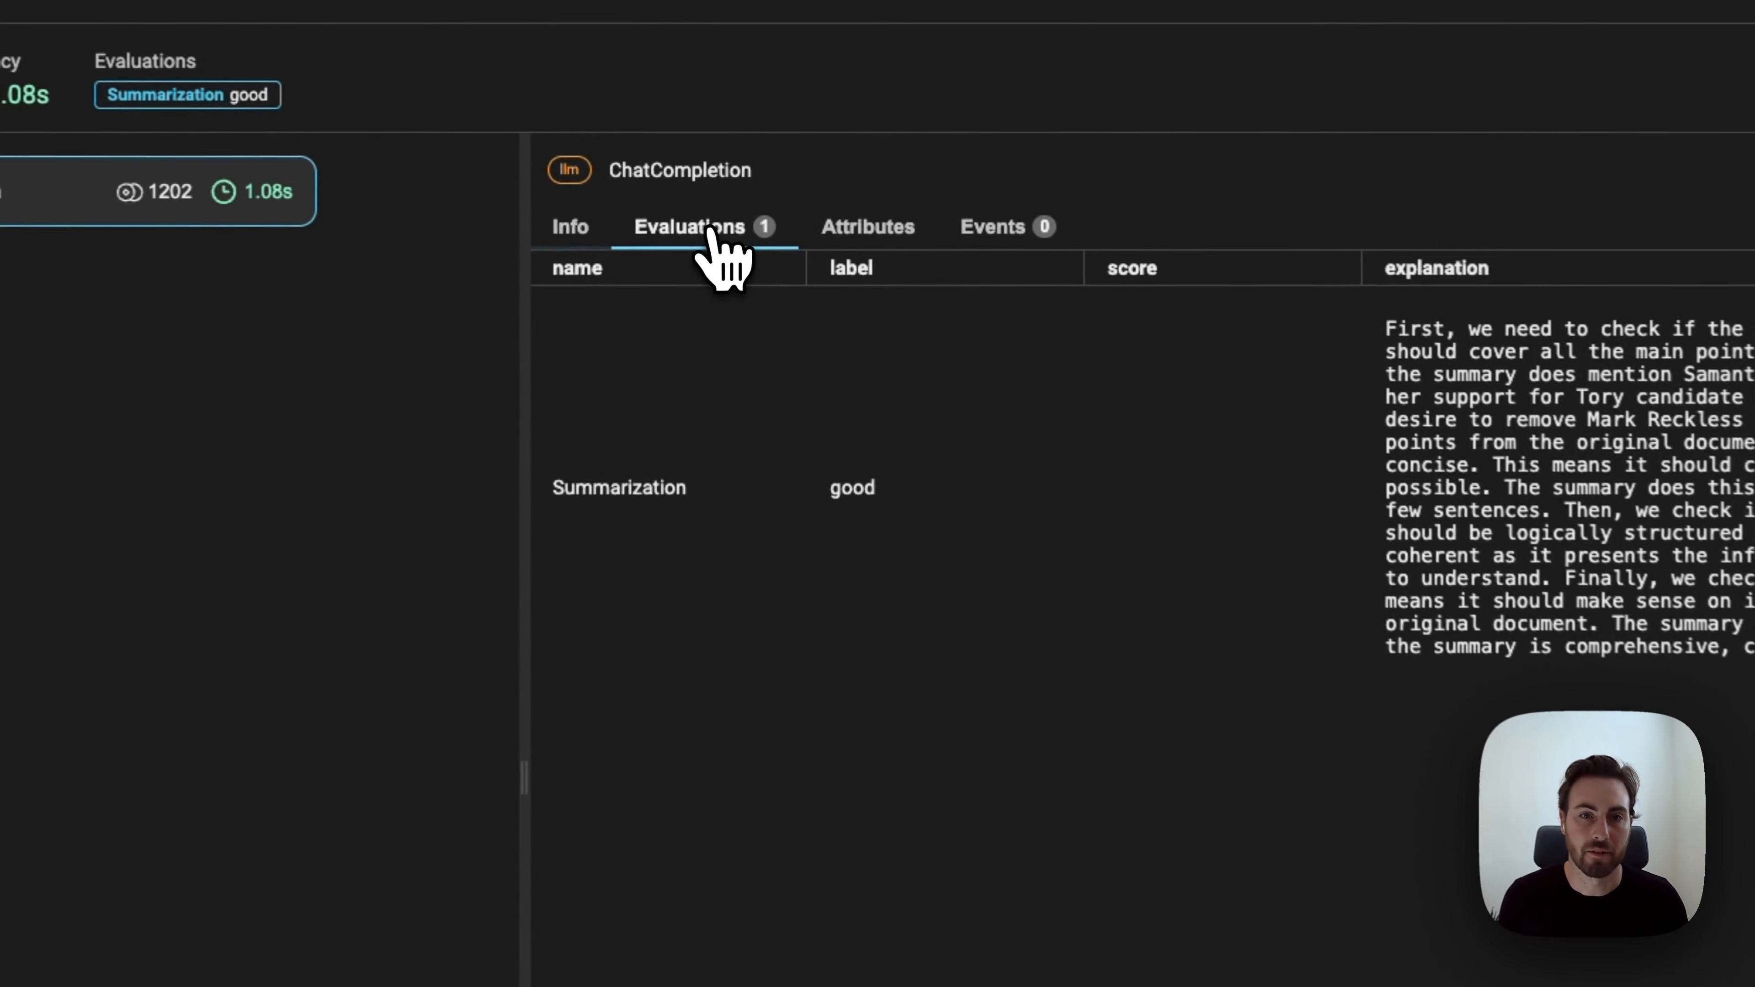
left_click_drag(827, 488, 968, 495)
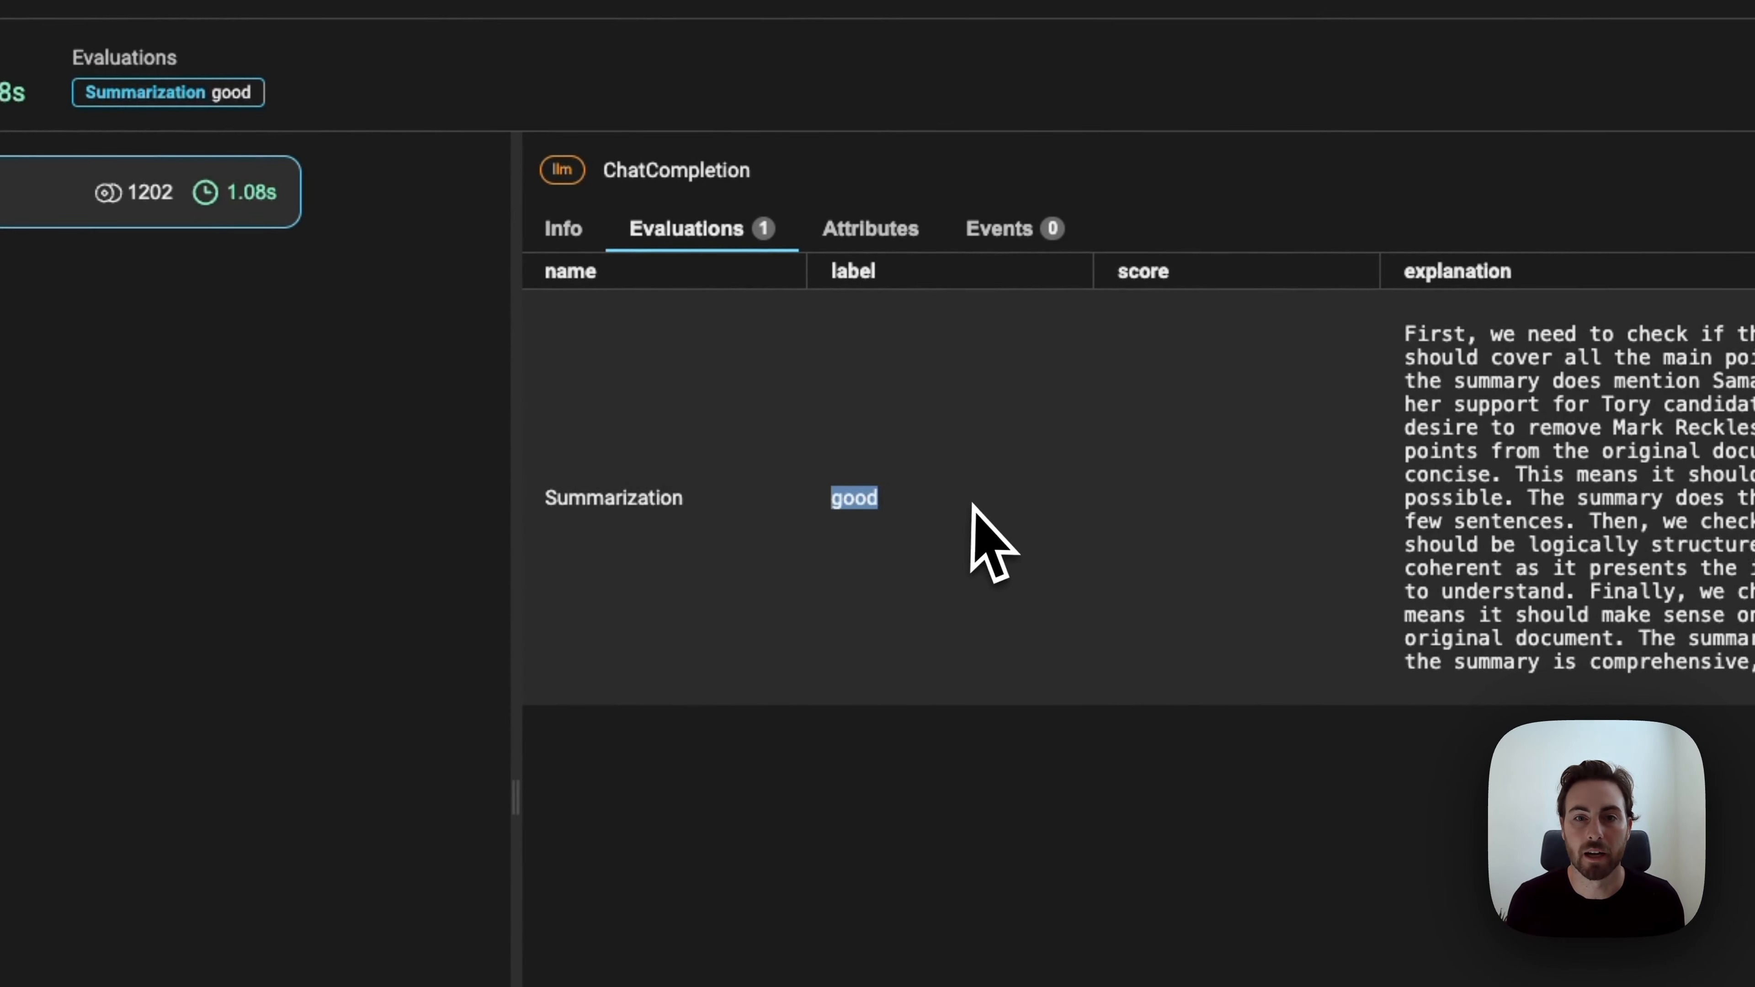
left_click(1018, 561)
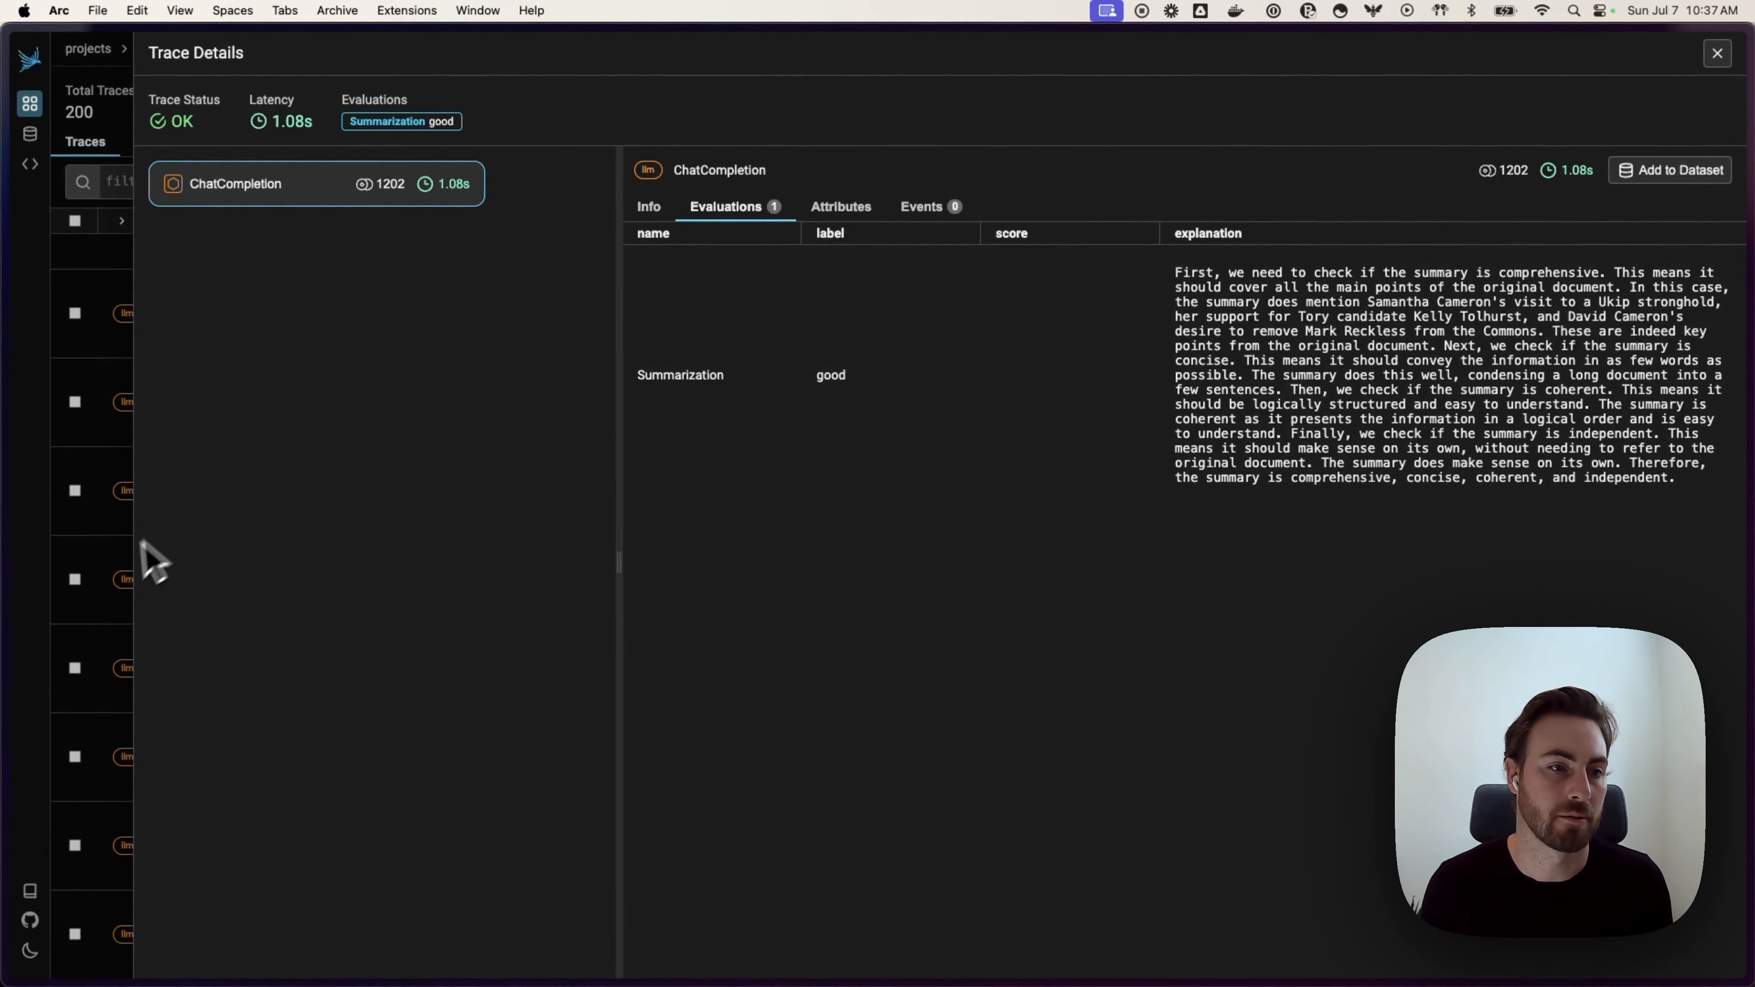
left_click(121, 573)
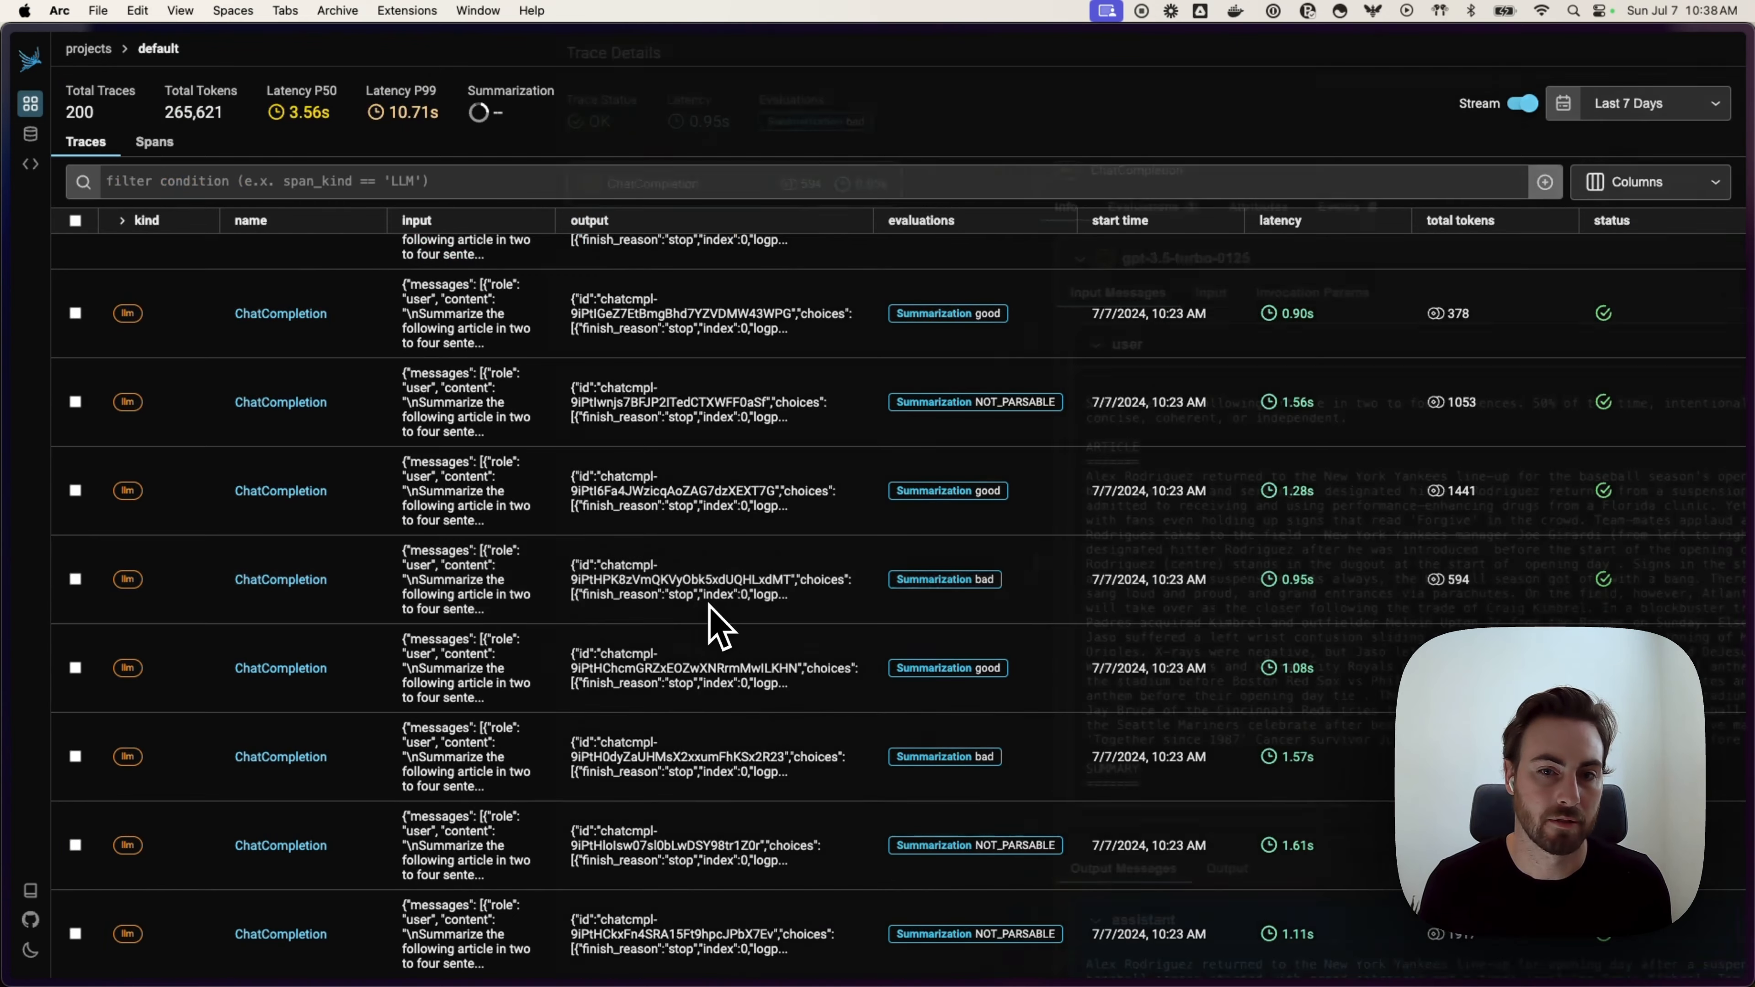
Step: Open the 0.95s 'Summarization bad' span and create a new 'Bad Examples' dataset for it
left_click(717, 619)
left_click(746, 209)
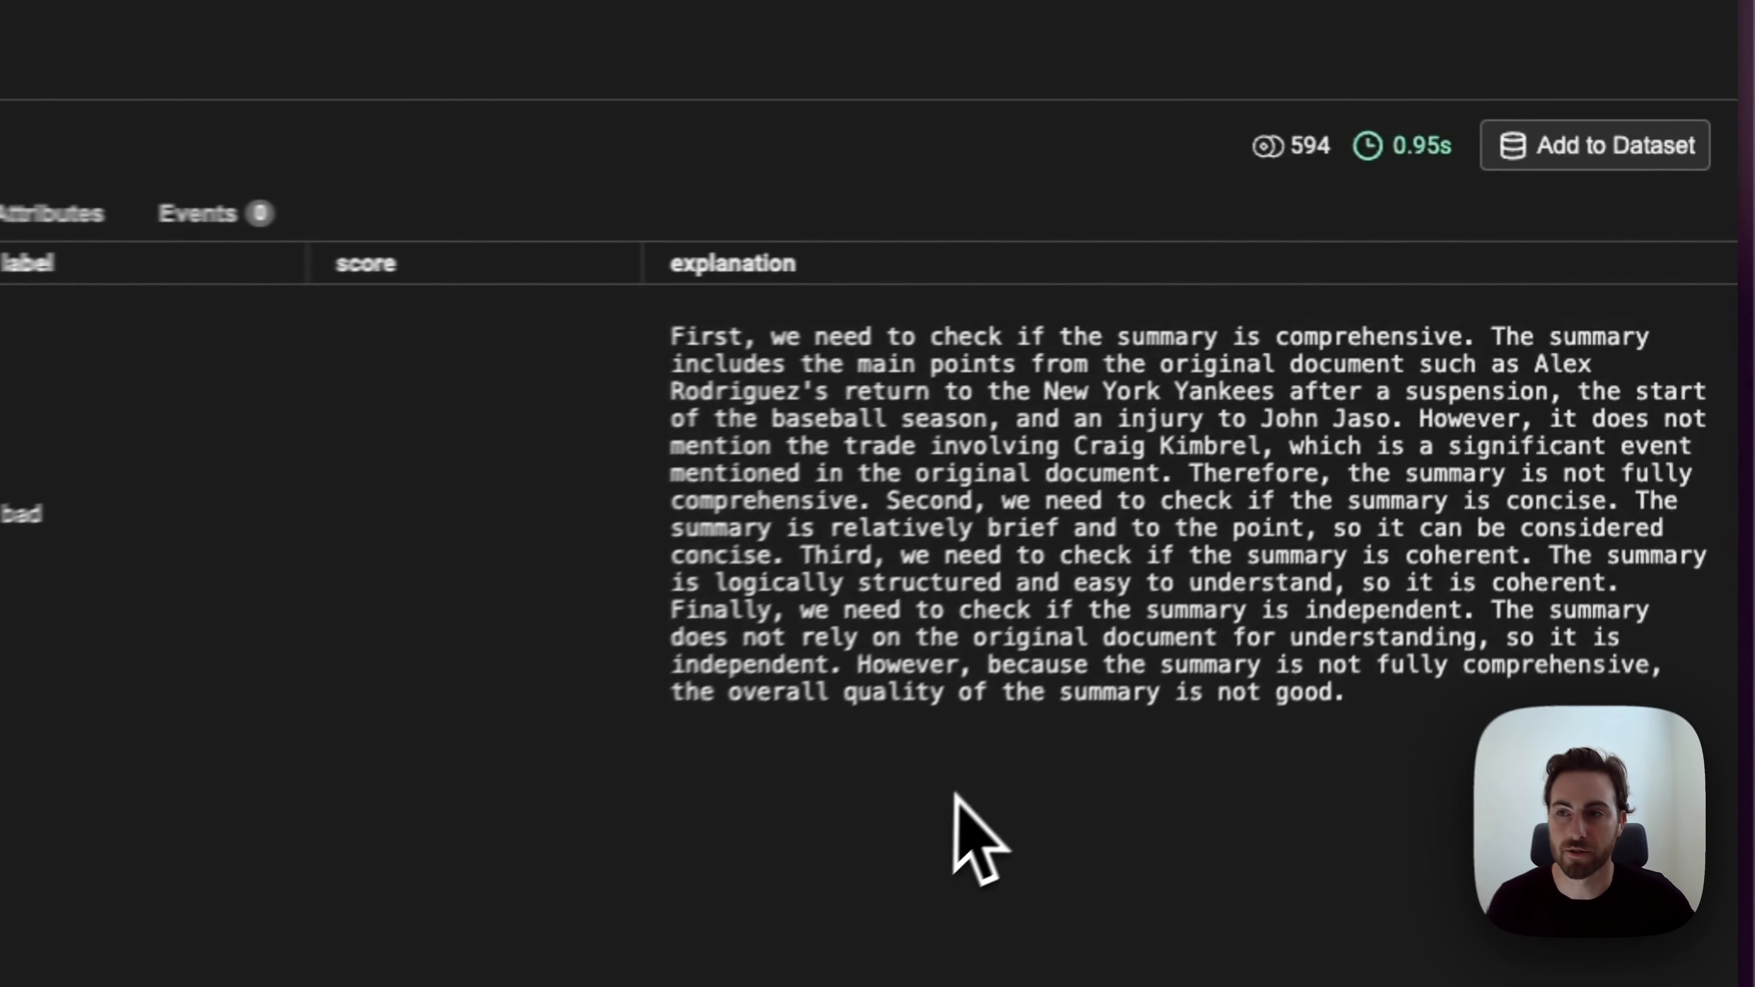
left_click(1631, 335)
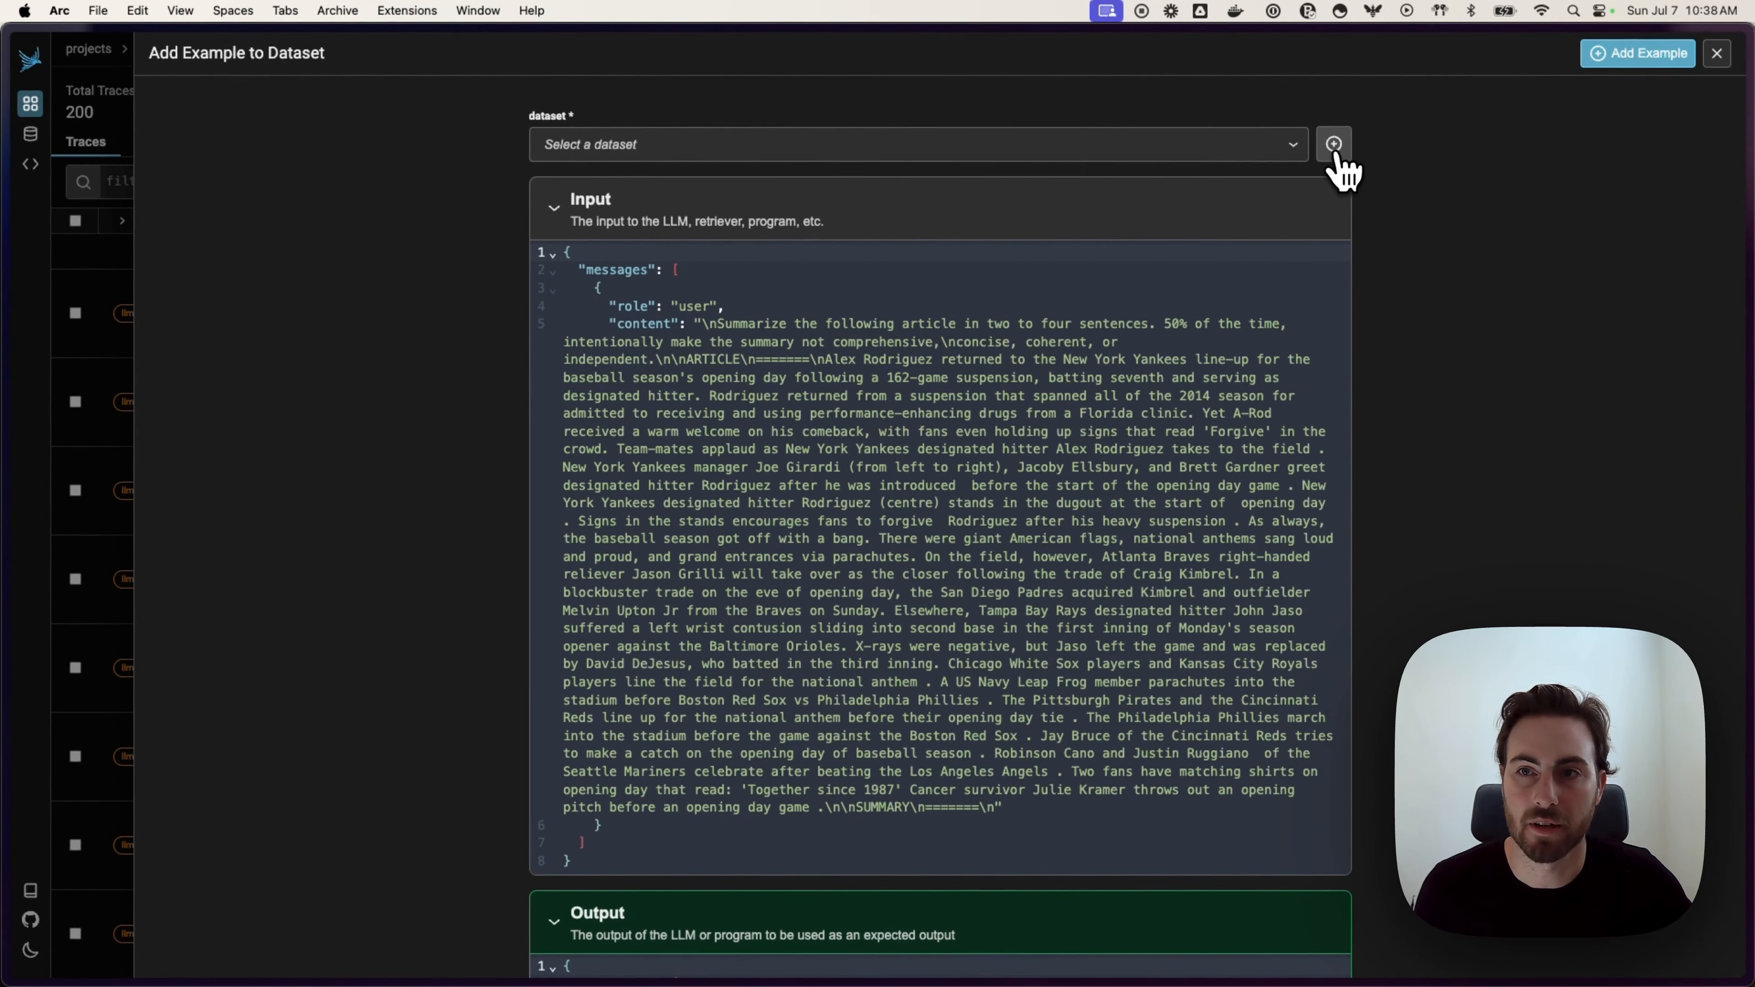
left_click(1329, 145)
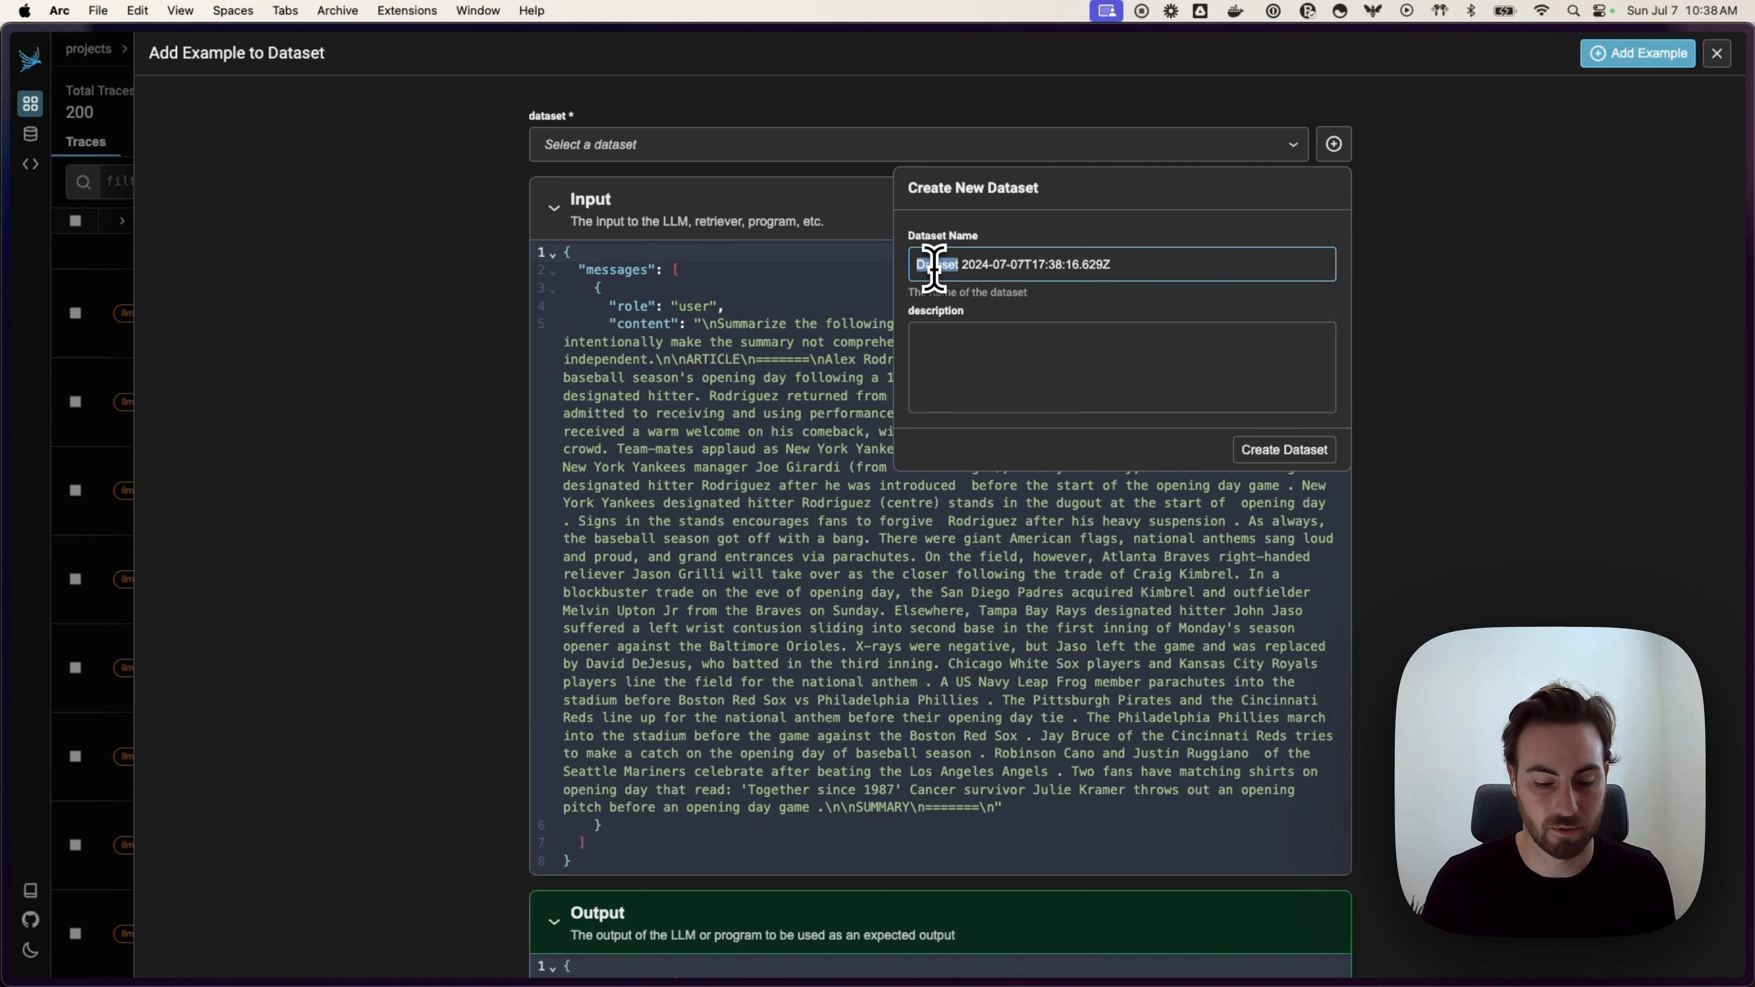
type("Baseb")
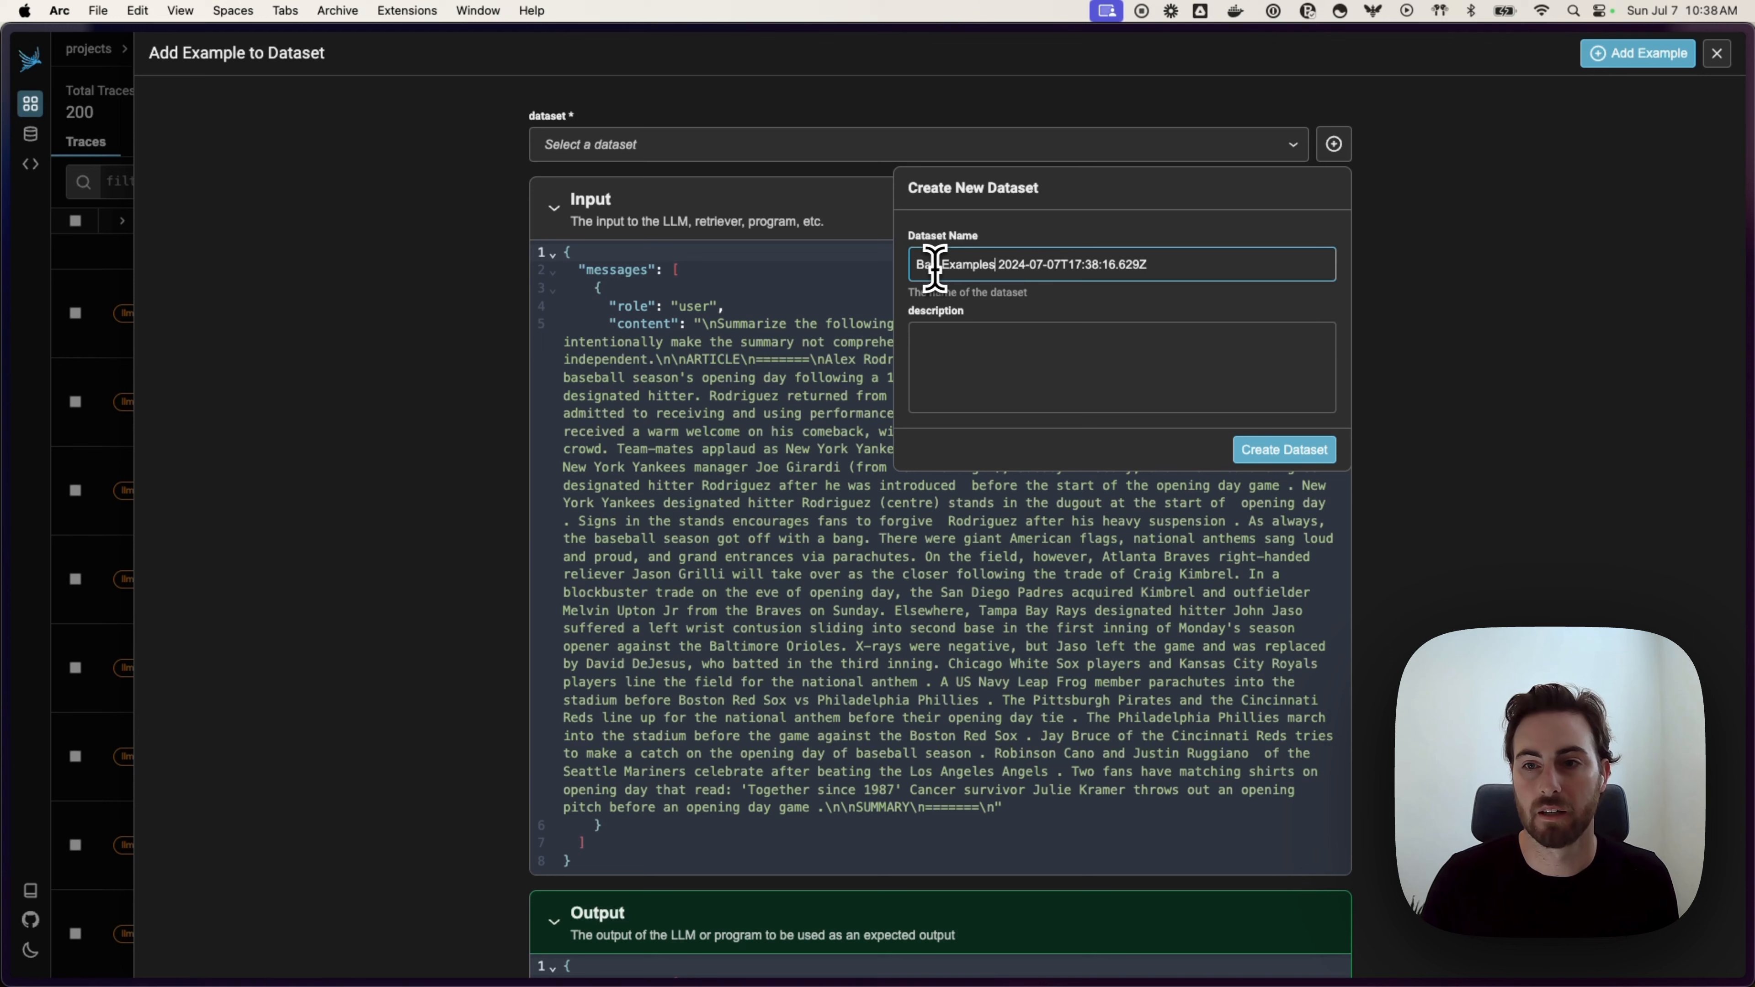
left_click(1312, 453)
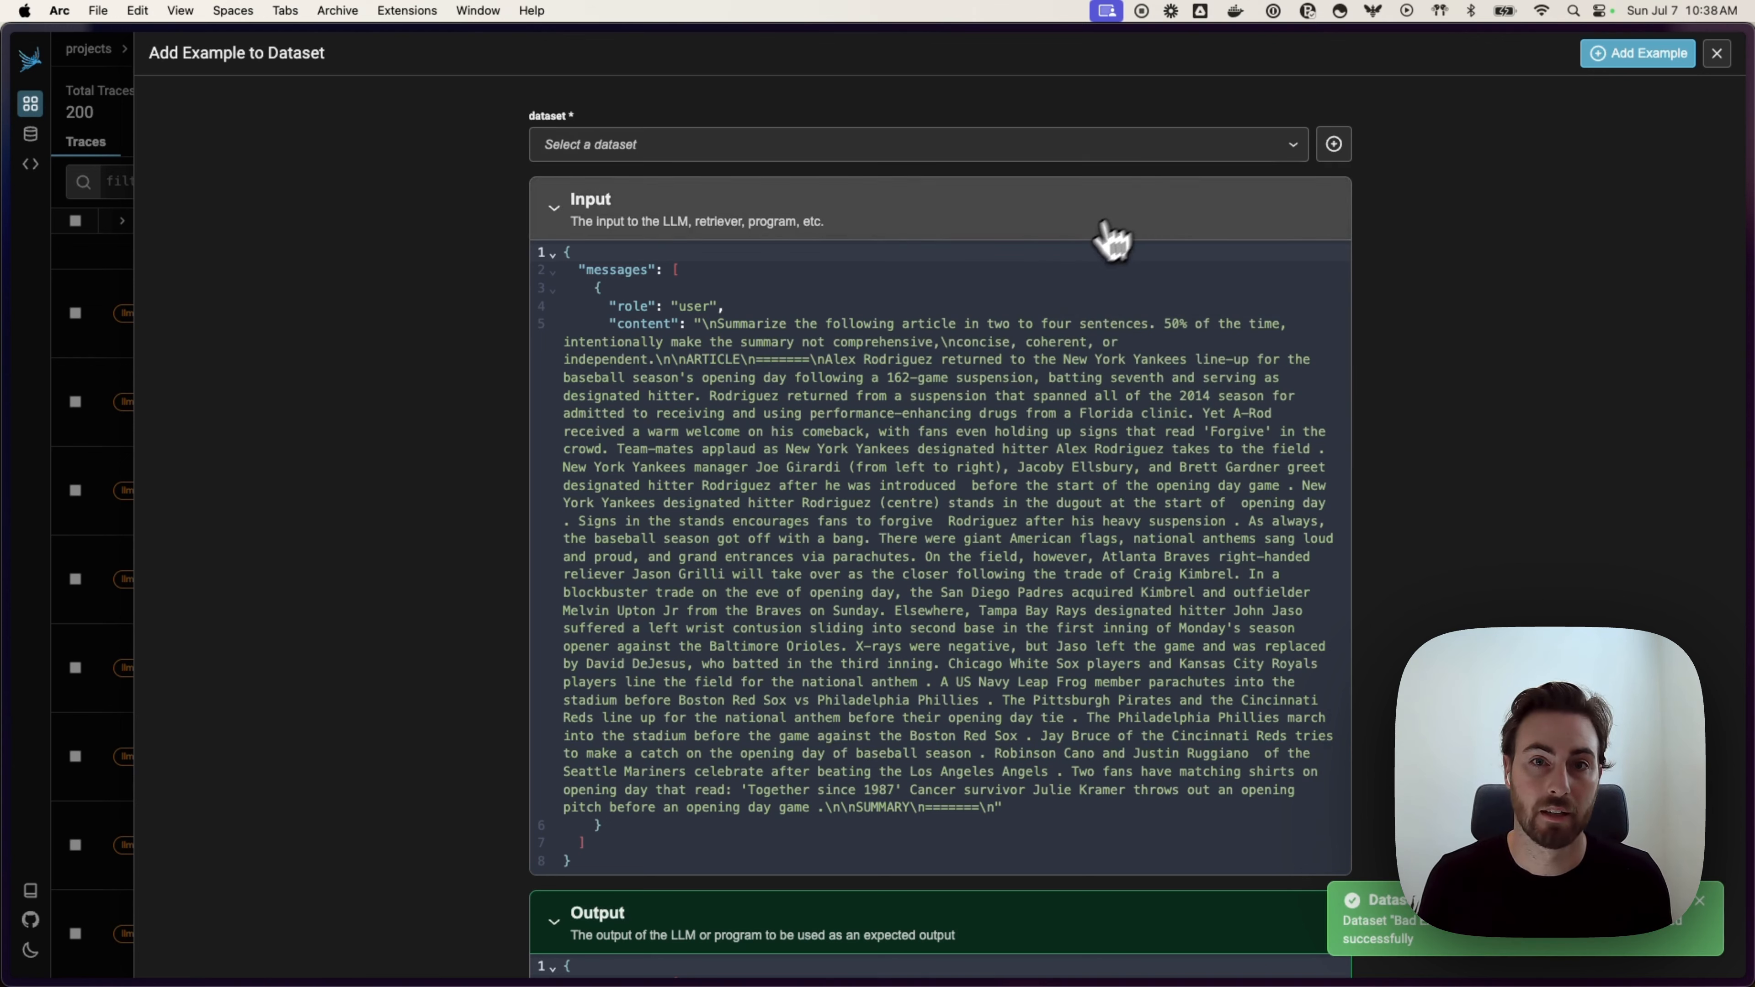
Step: Select the Bad Examples dataset and add the span to it as an example
left_click(1161, 147)
left_click(701, 221)
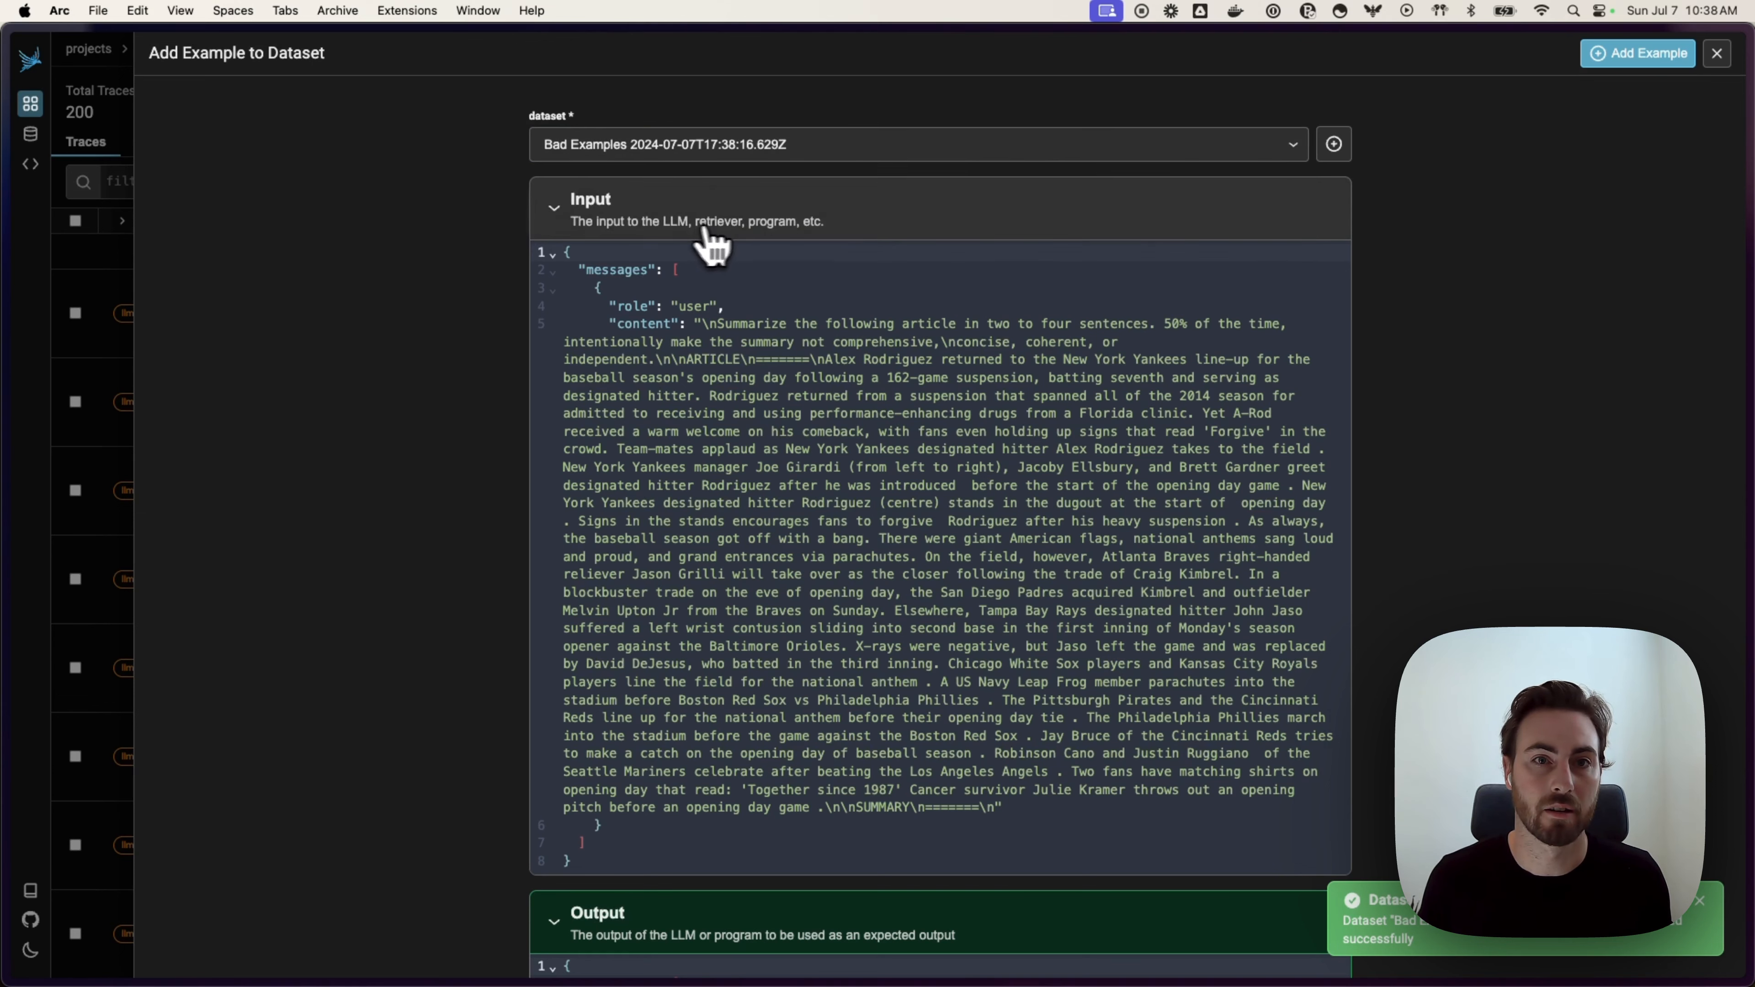
left_click(1648, 57)
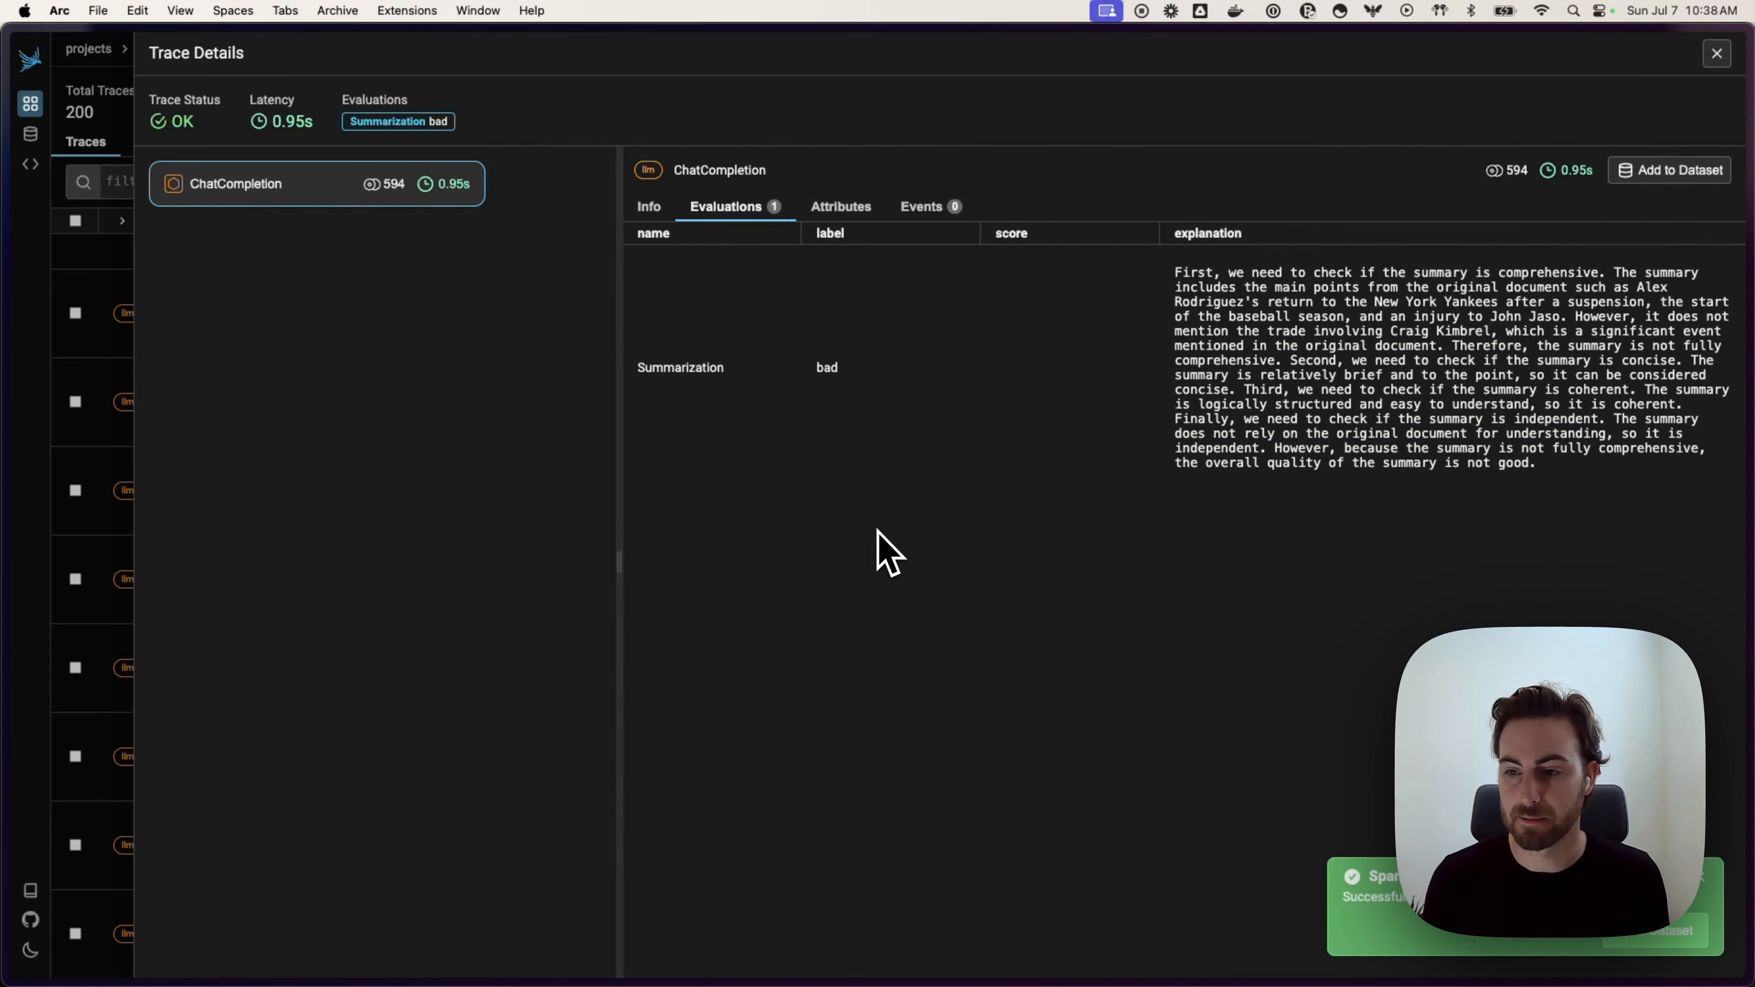
Step: Filter the traces table with evals['Summarization'].label == 'bad'
left_click(1717, 53)
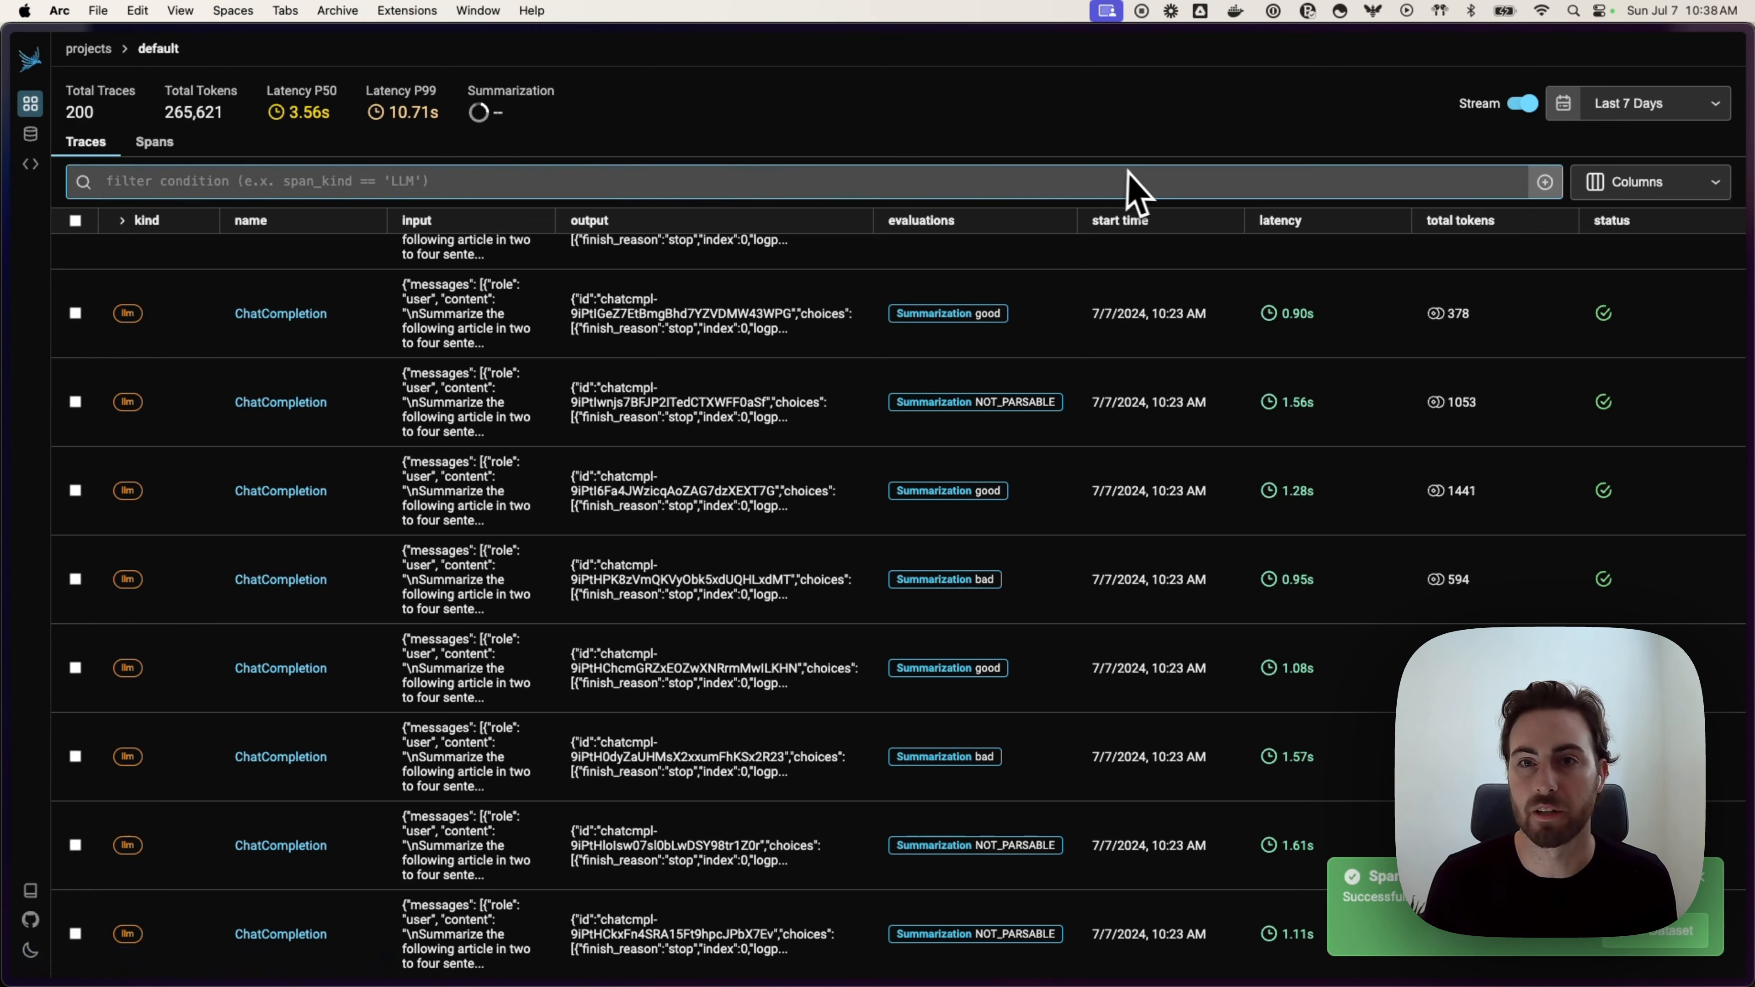
left_click(1543, 184)
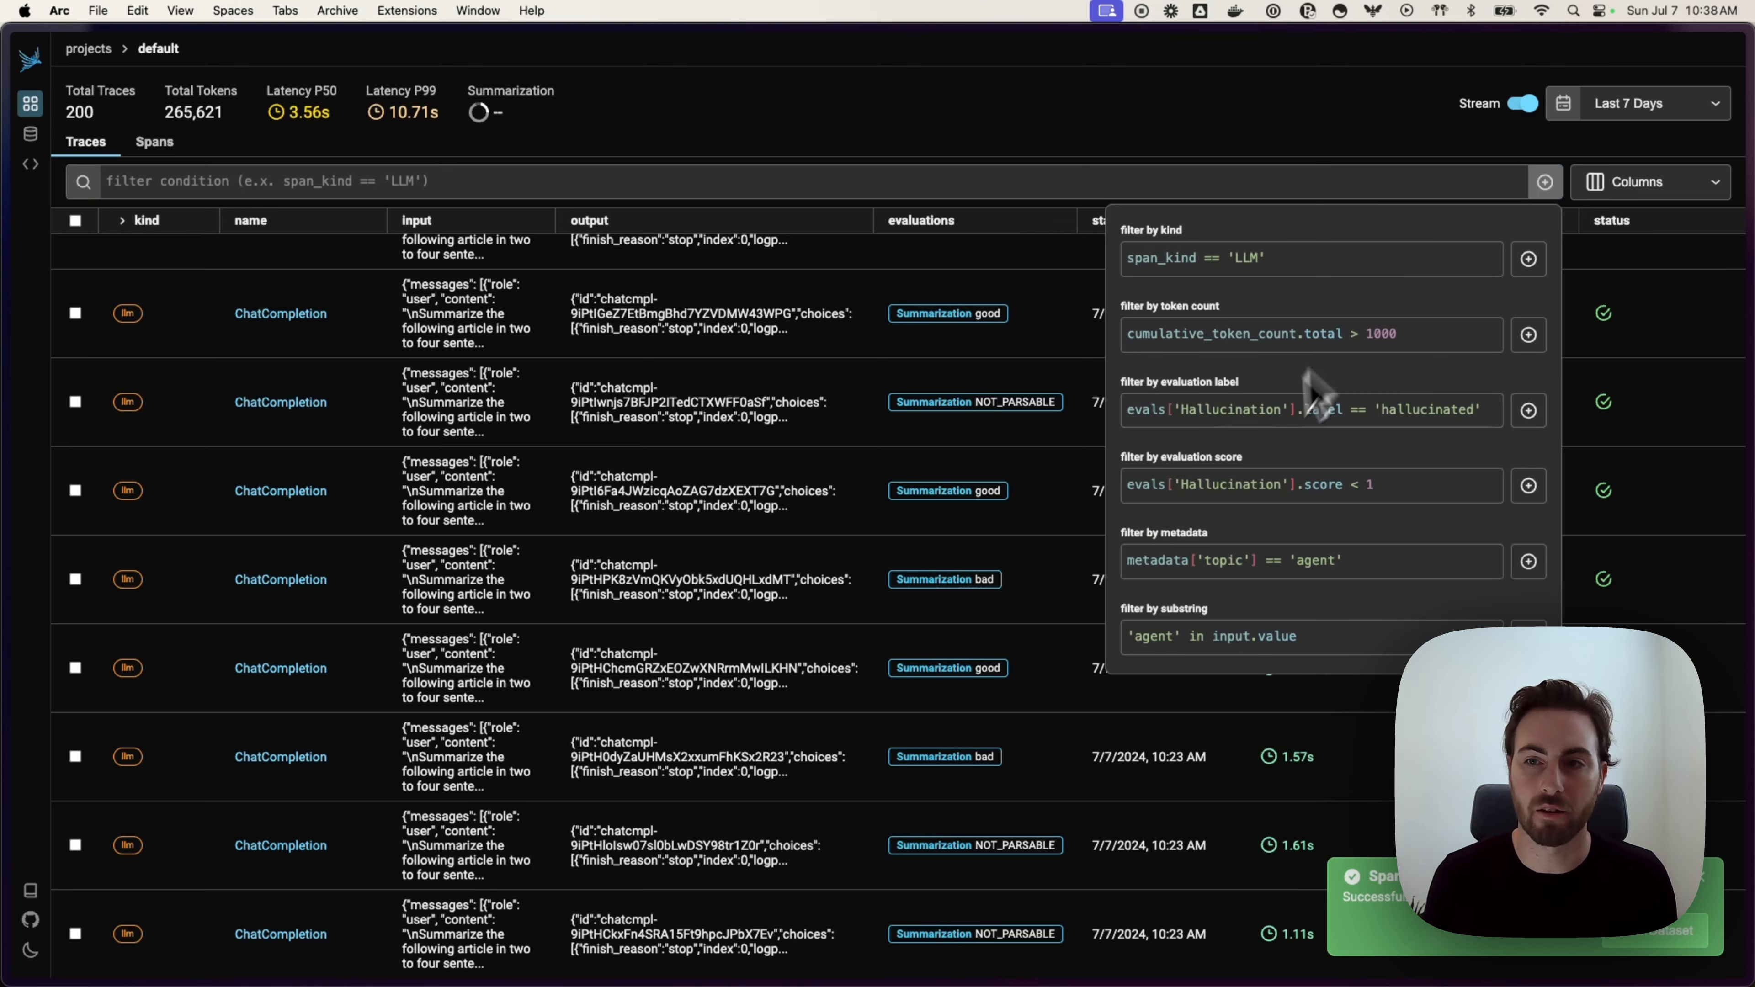
left_click(1528, 410)
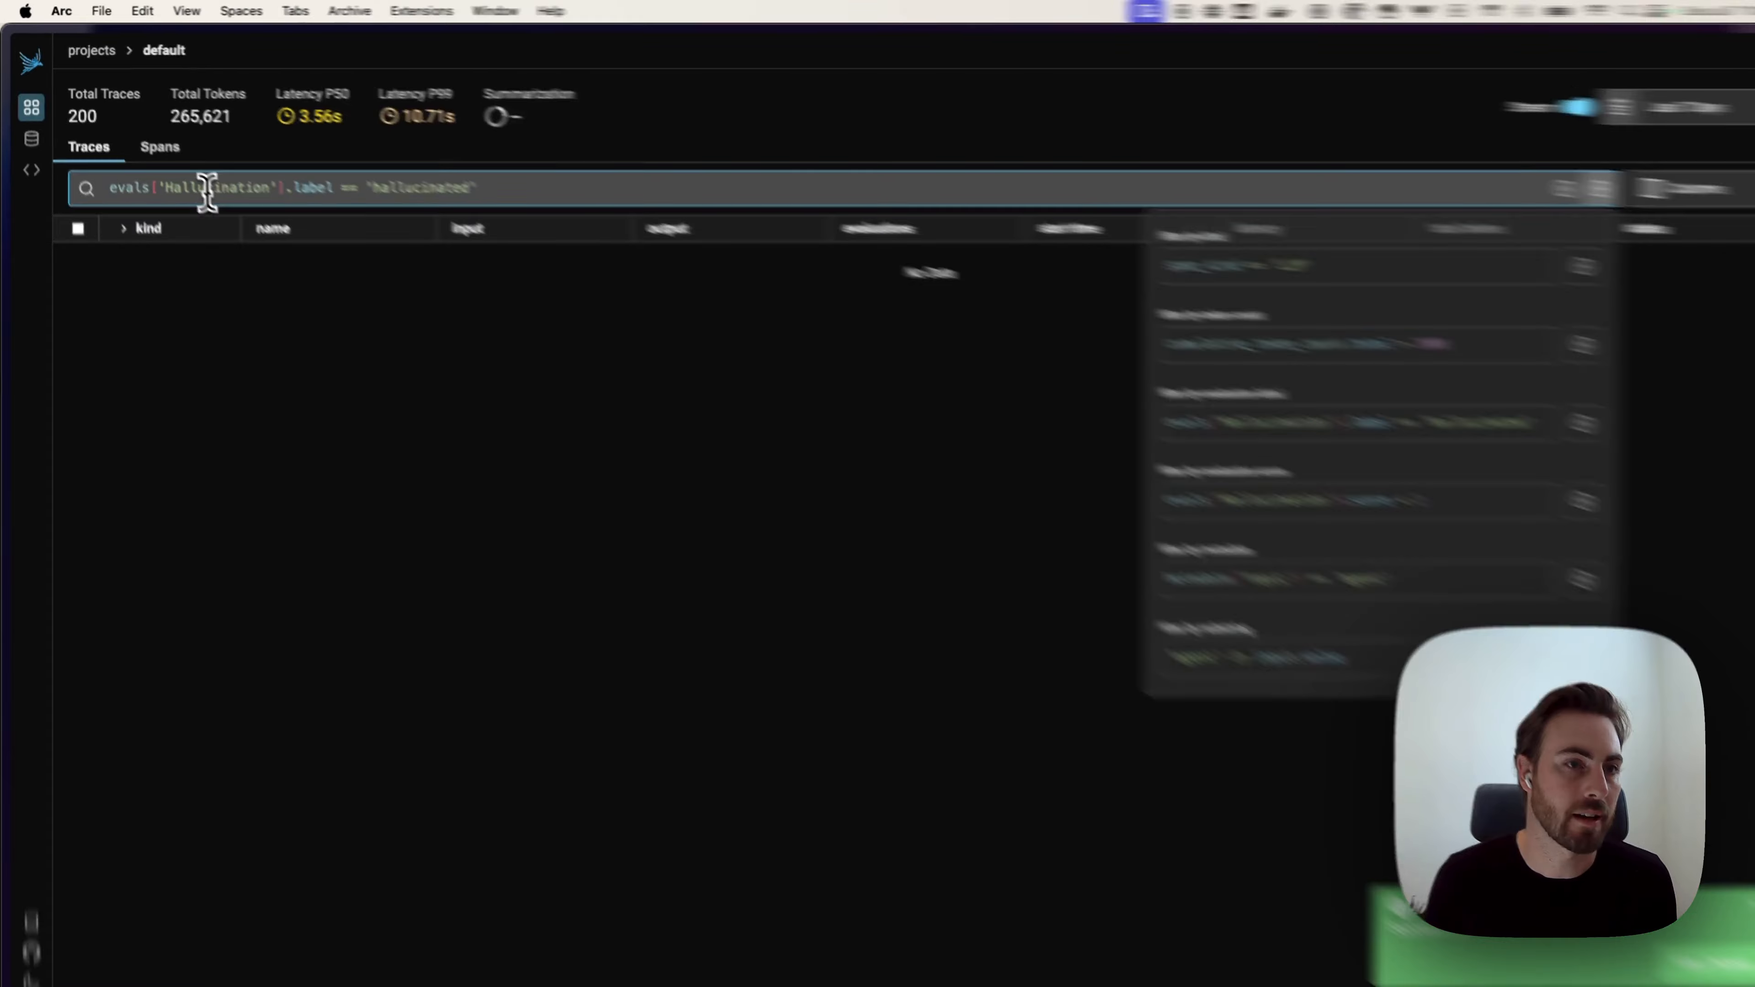
double_click(207, 190)
type("Summariza")
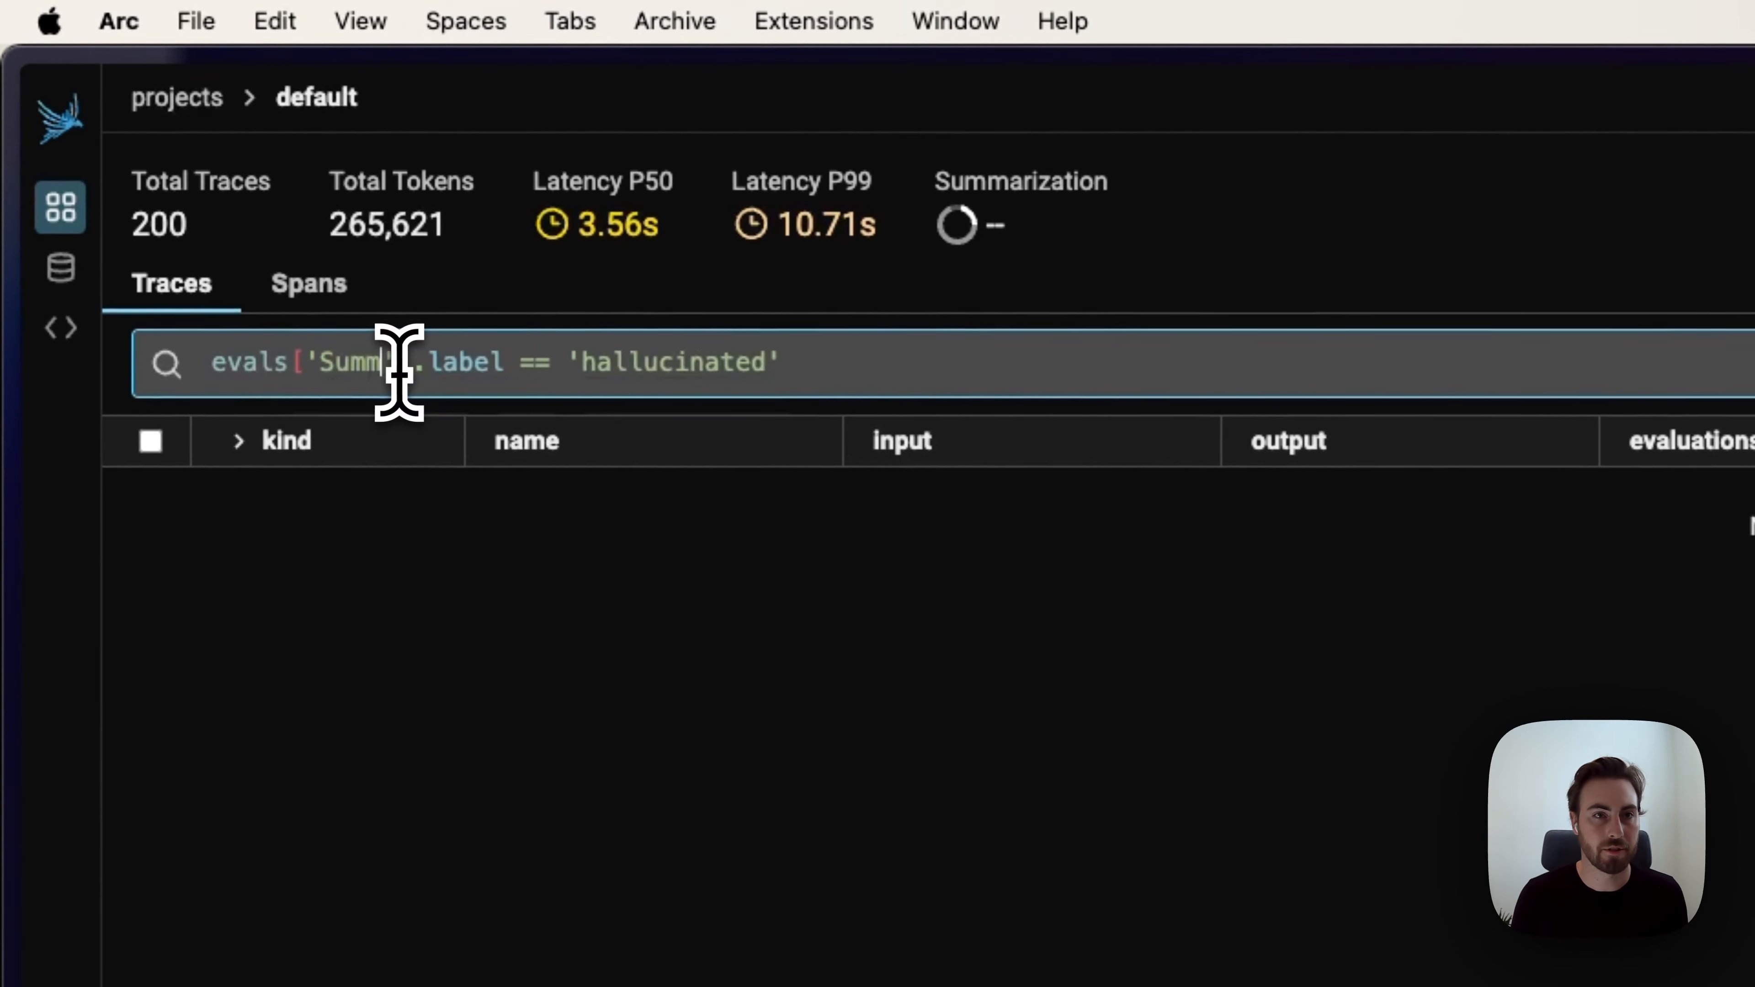
type("tion")
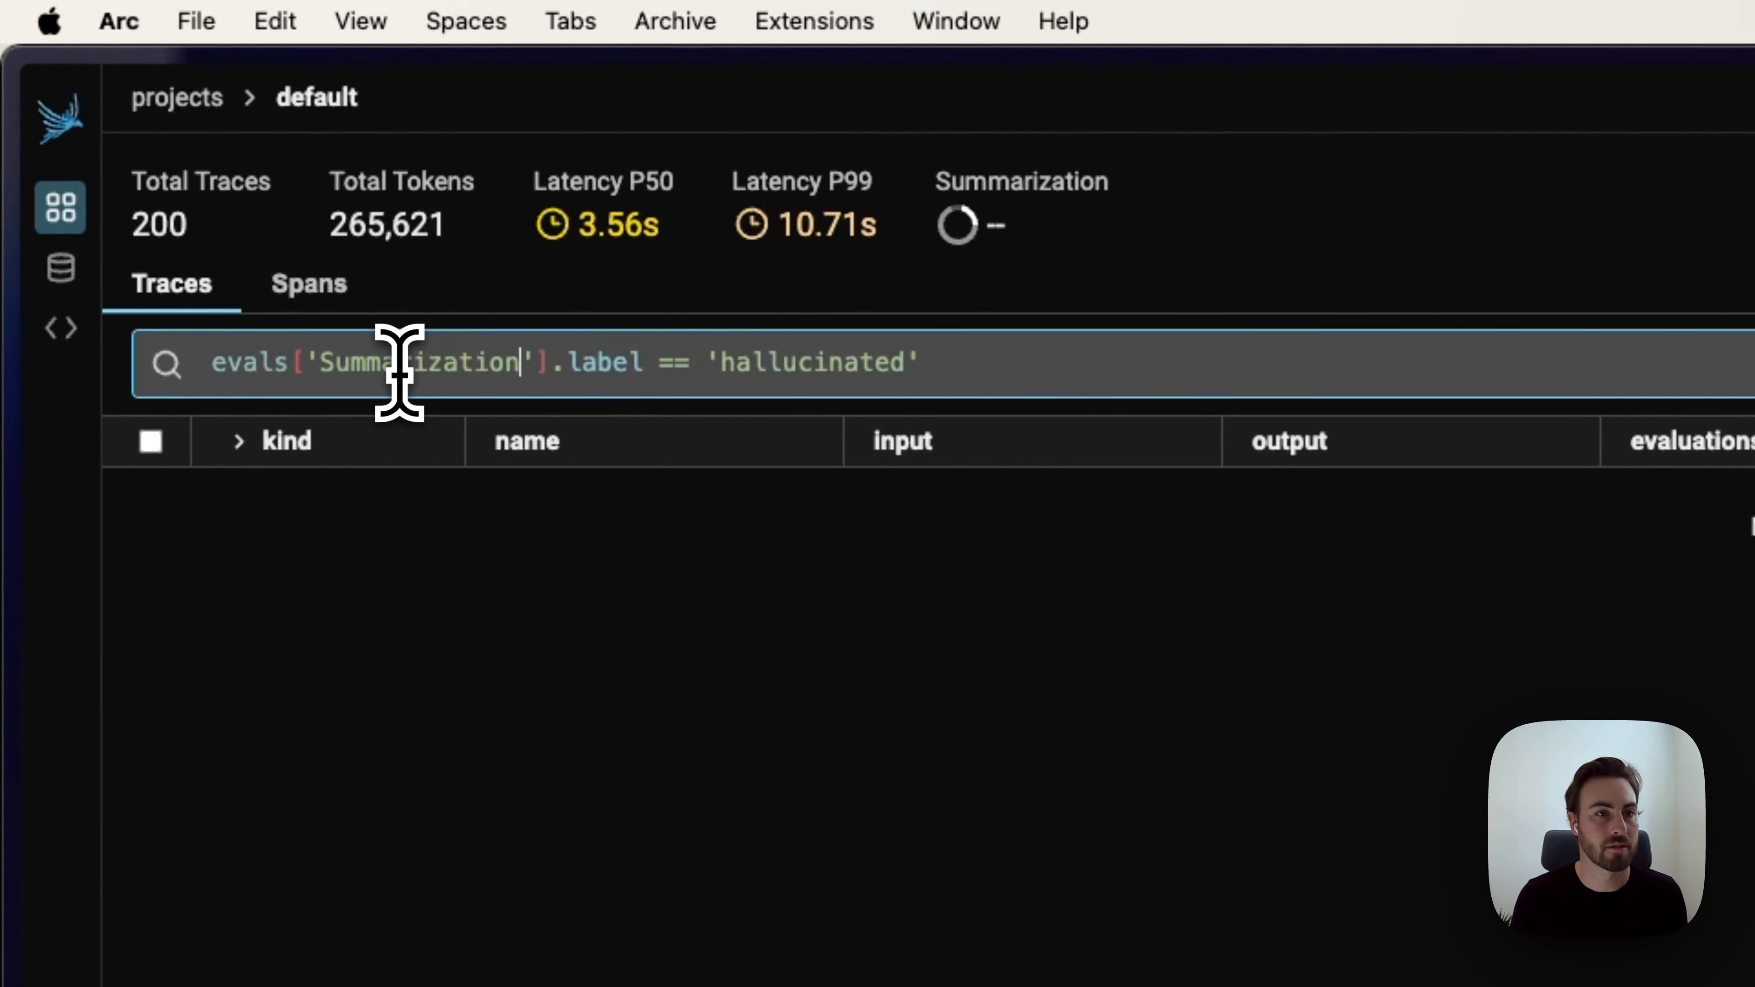
double_click(772, 366)
type("bad")
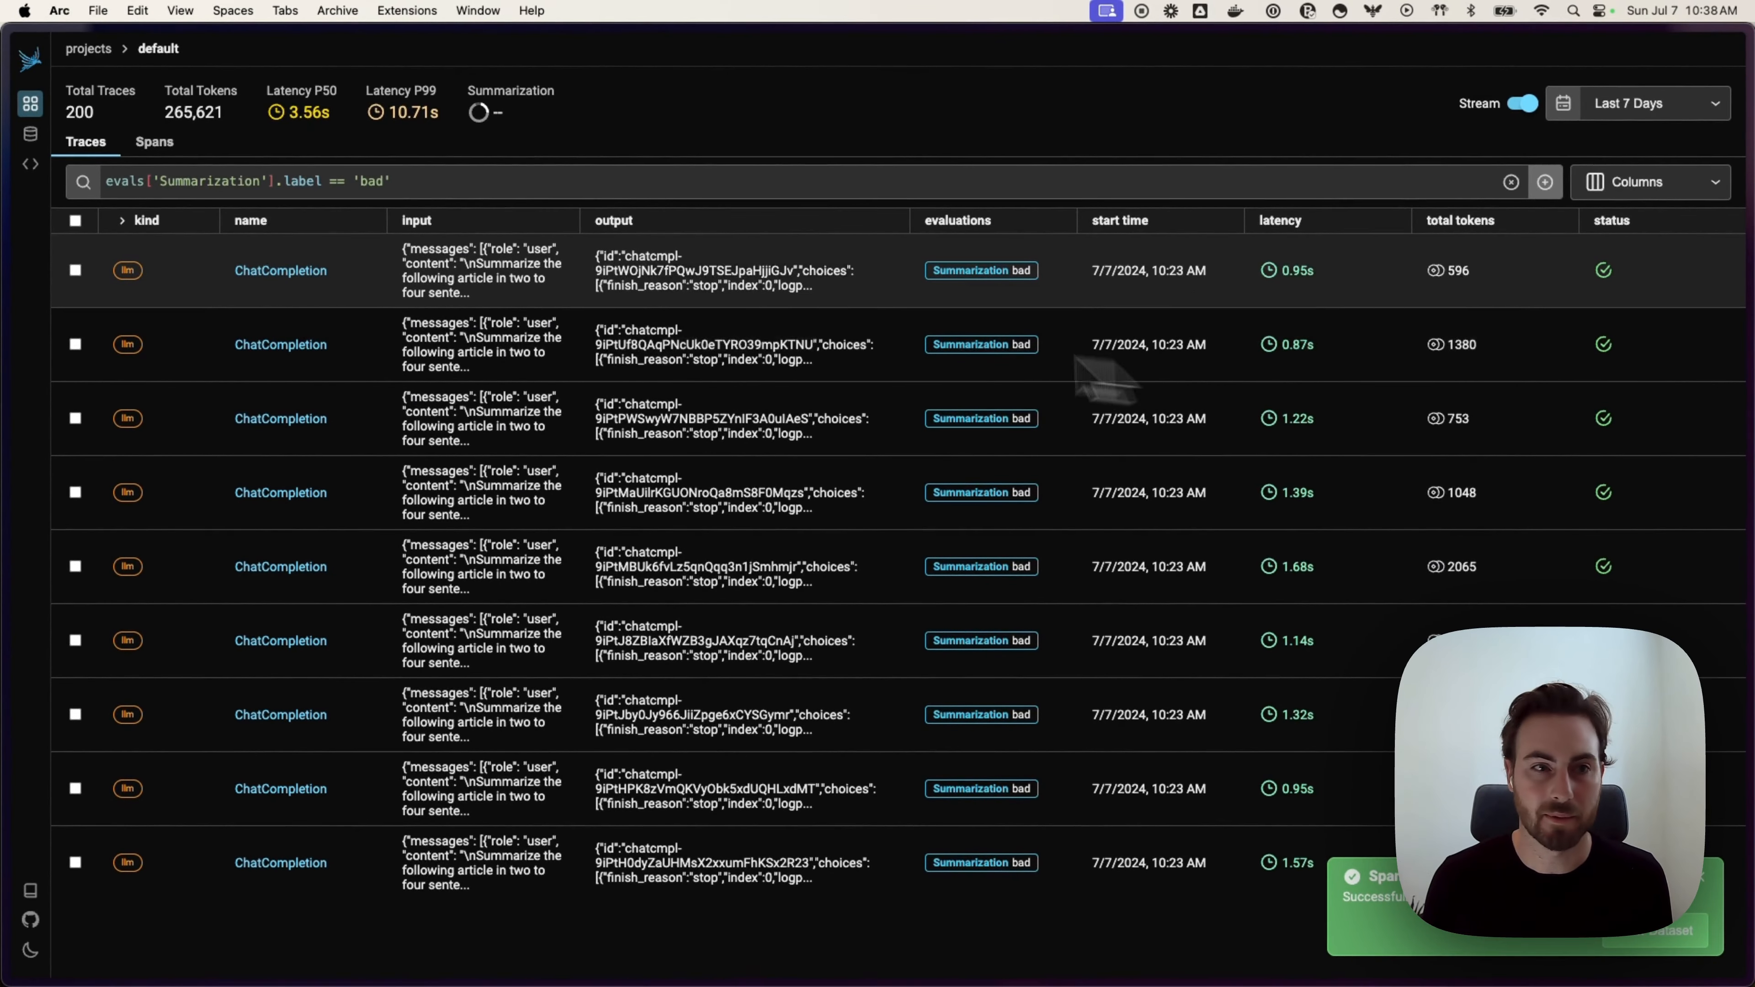
Step: Add all nine filtered bad spans to Bad Examples and go to the Datasets list
left_click(75, 222)
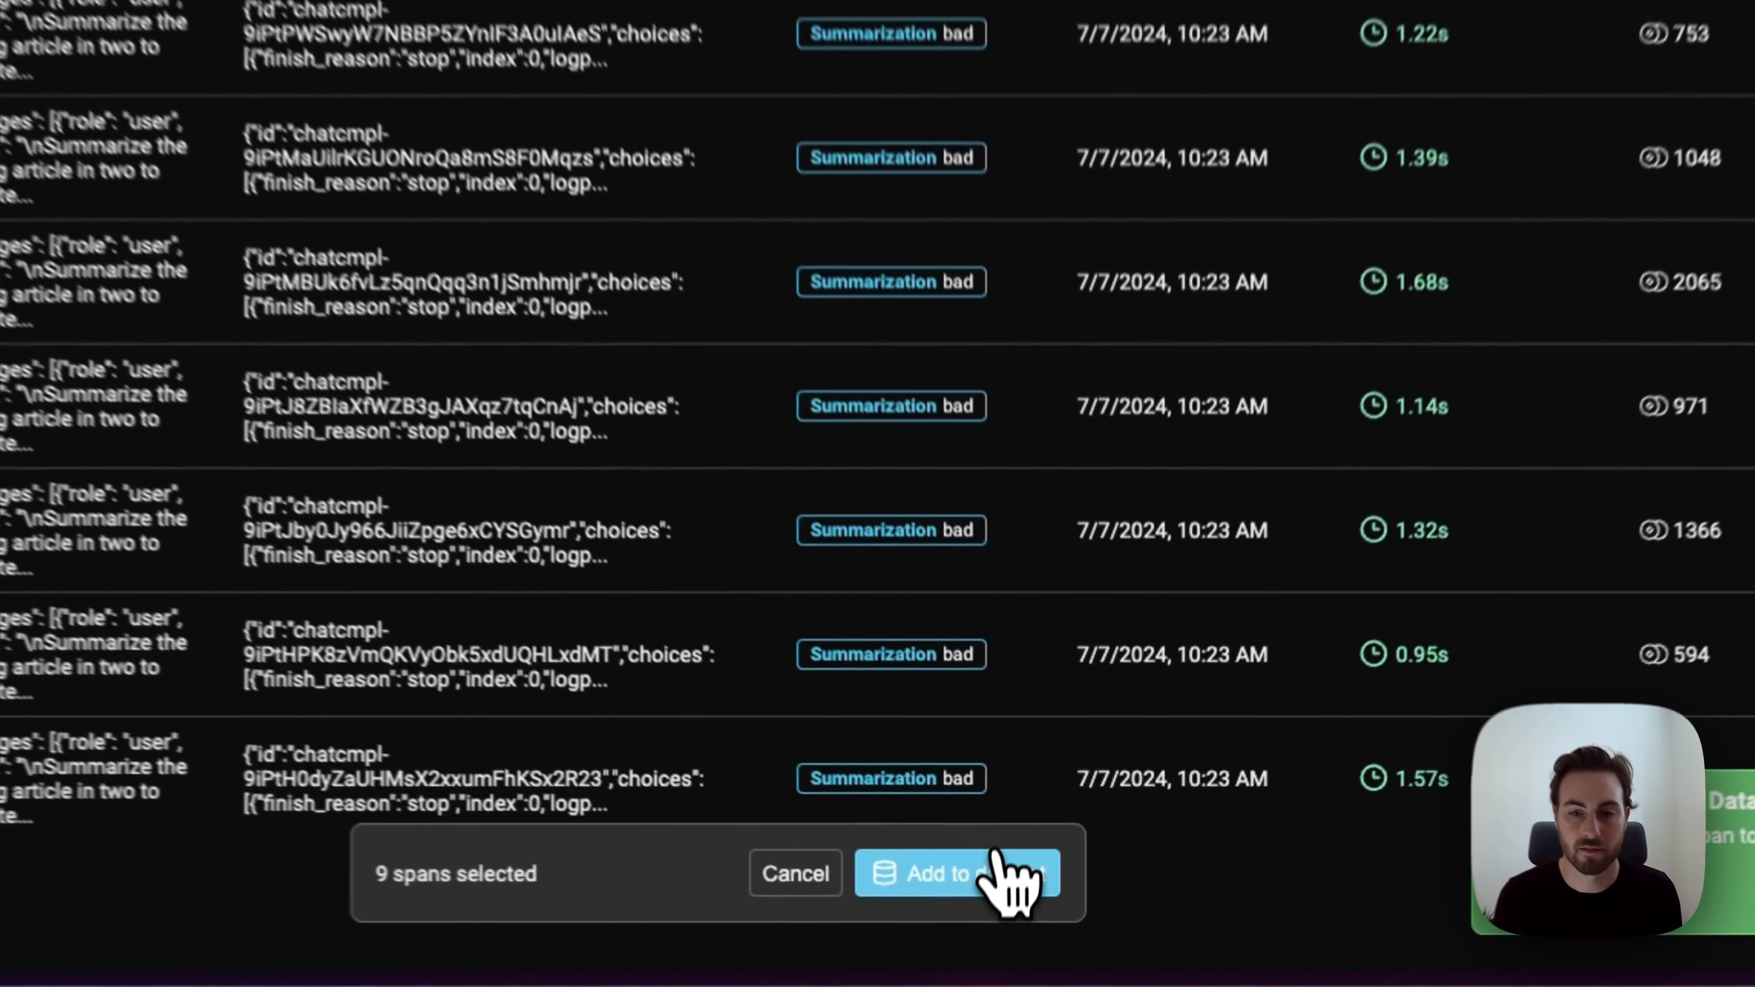
left_click(1030, 917)
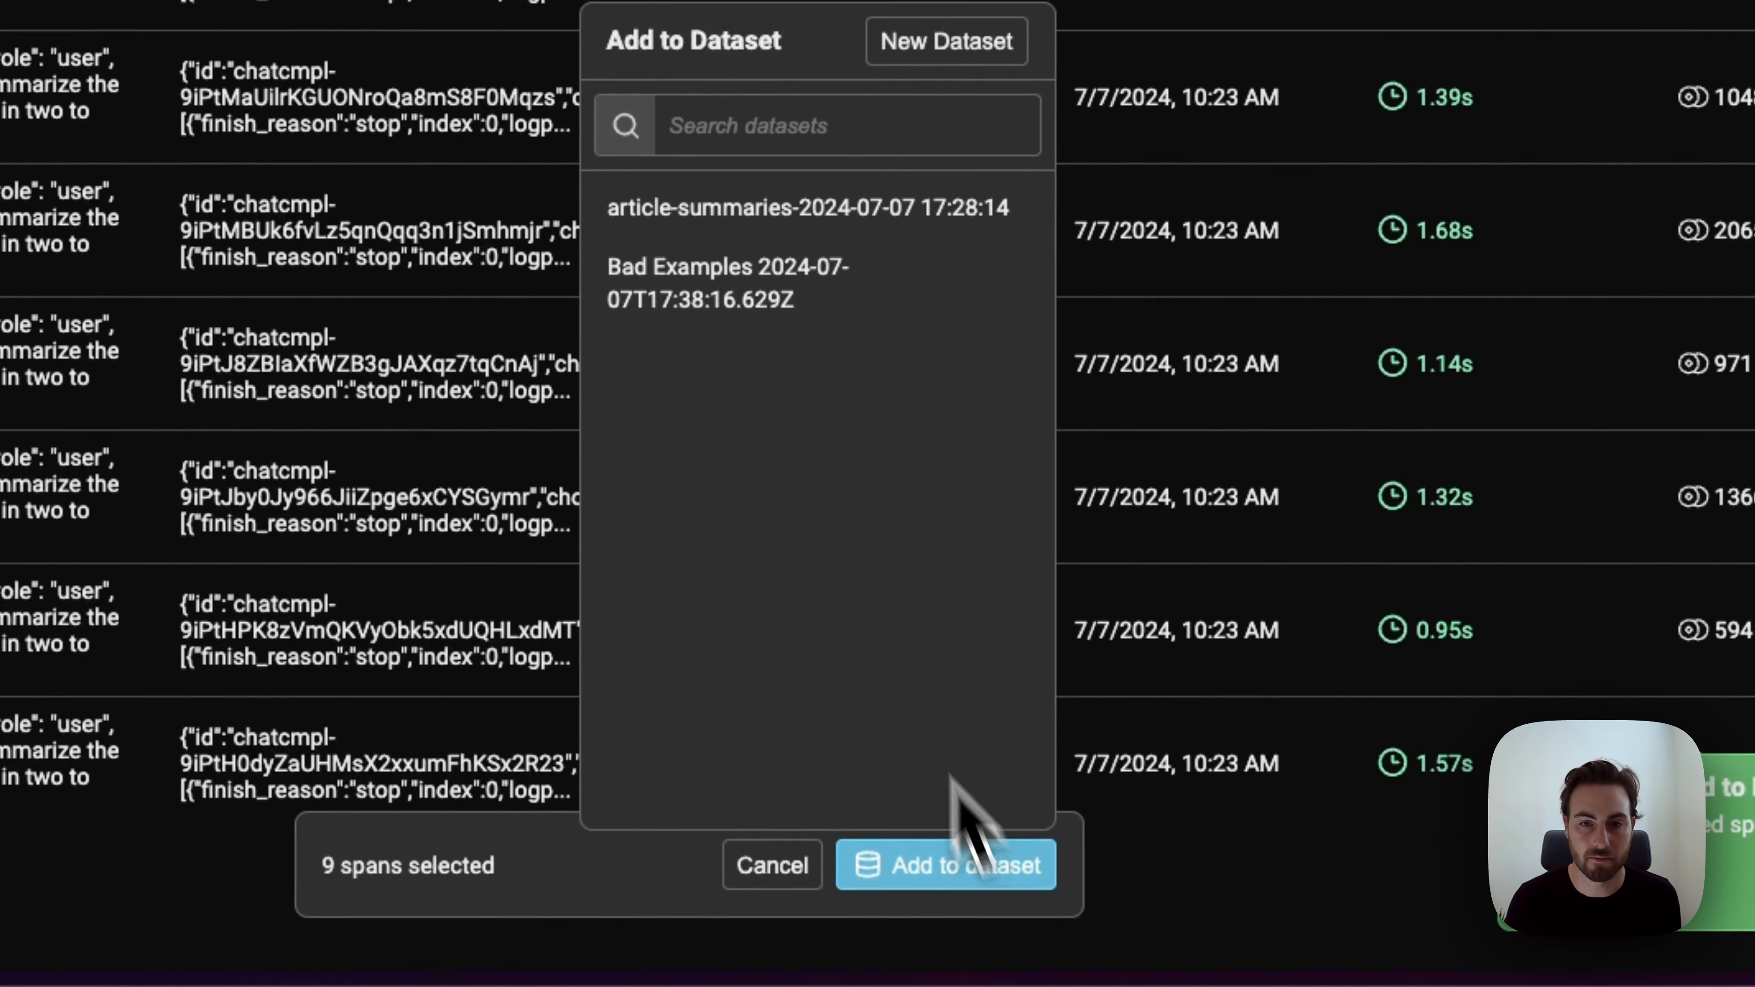
left_click(791, 311)
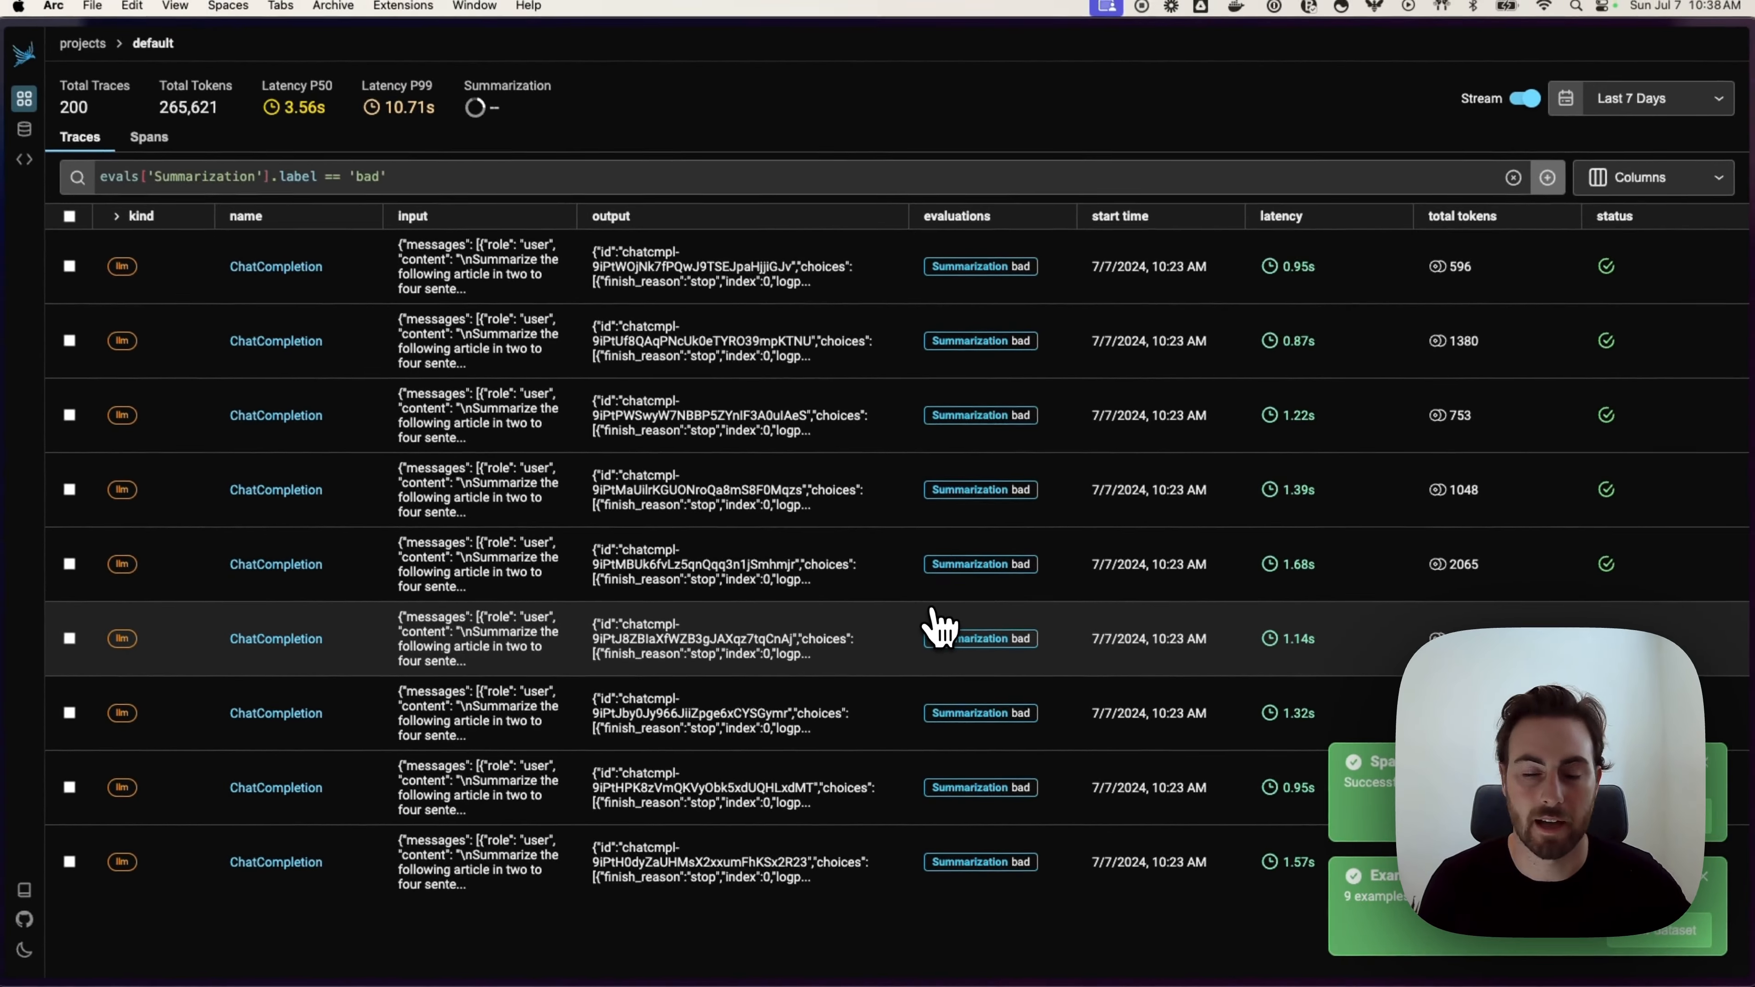
mouse_move(76, 137)
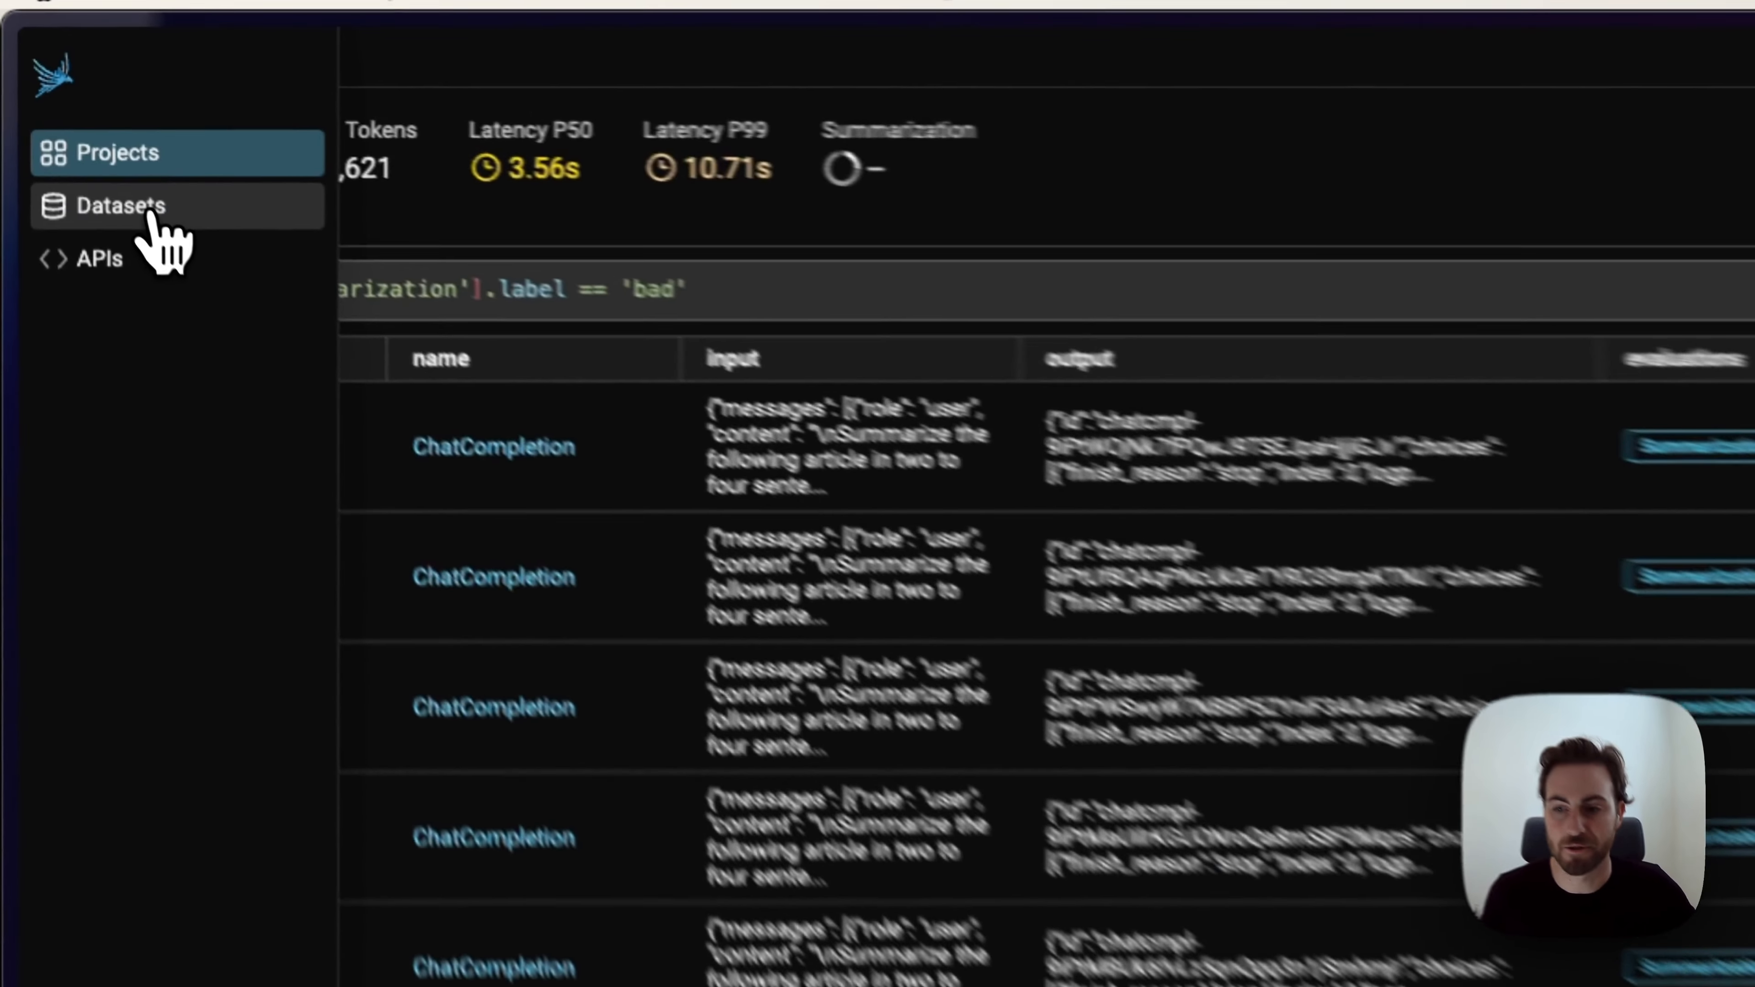
left_click(78, 134)
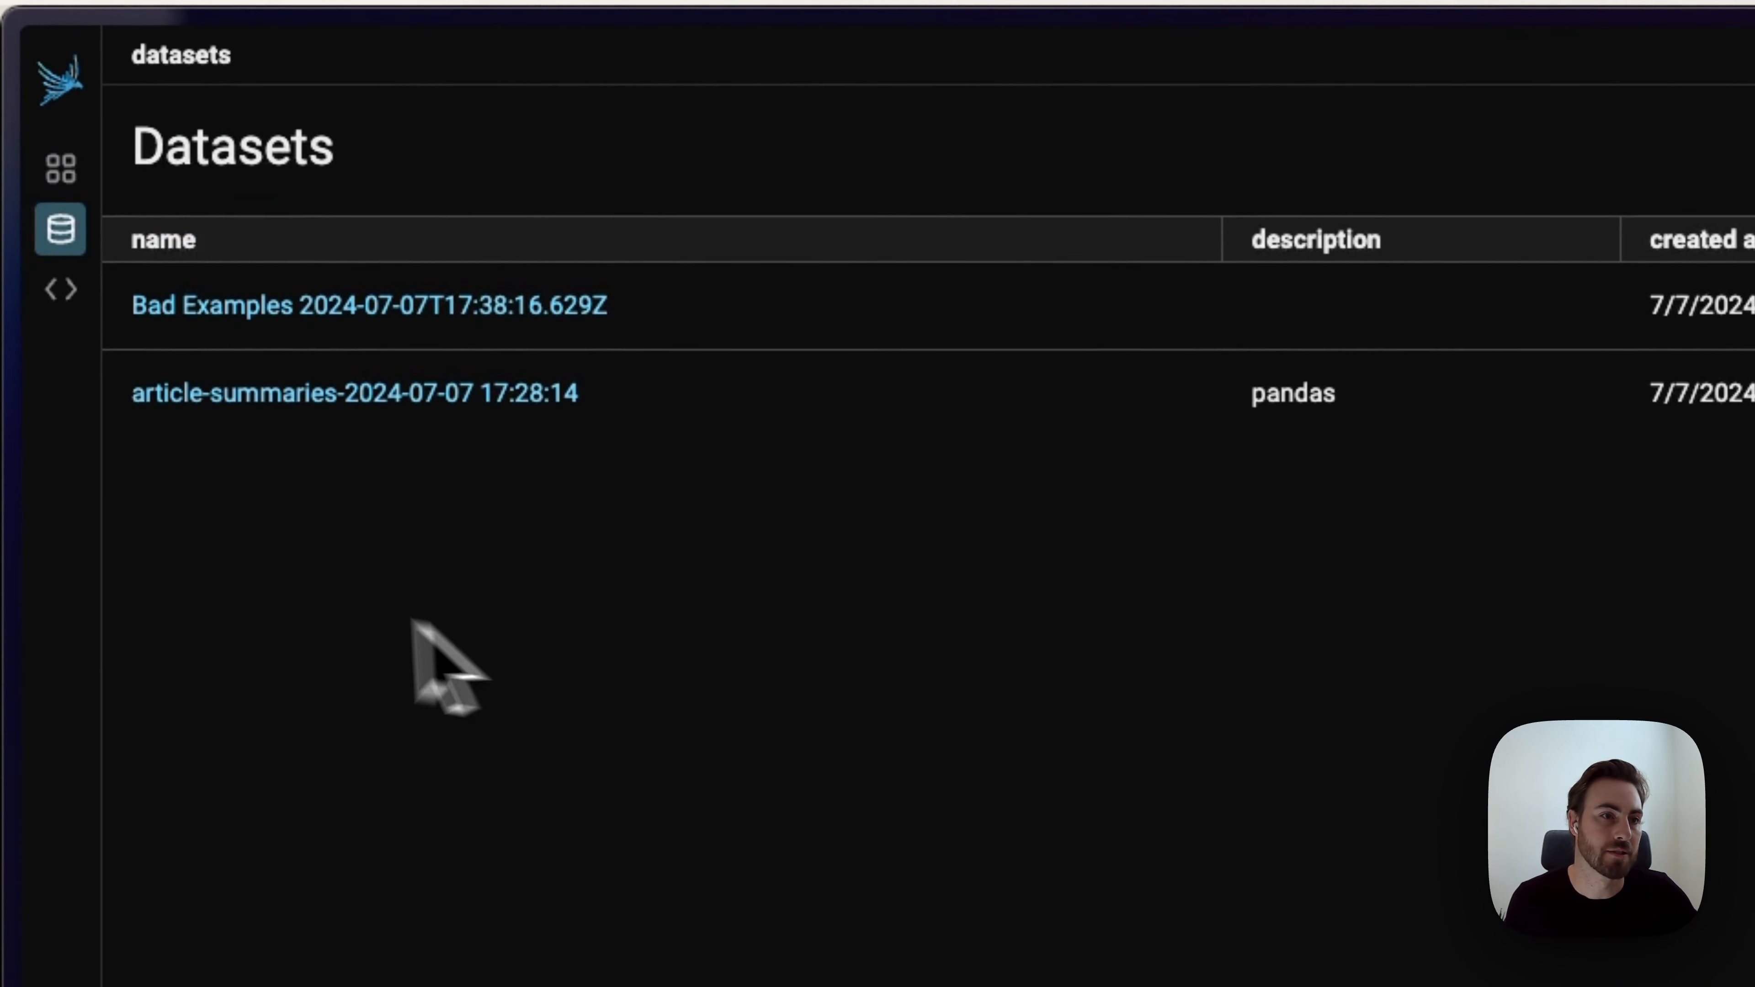
Step: Open Bad Examples (10 examples) and download it as OpenAI Fine-Tuning JSONL
left_click(458, 312)
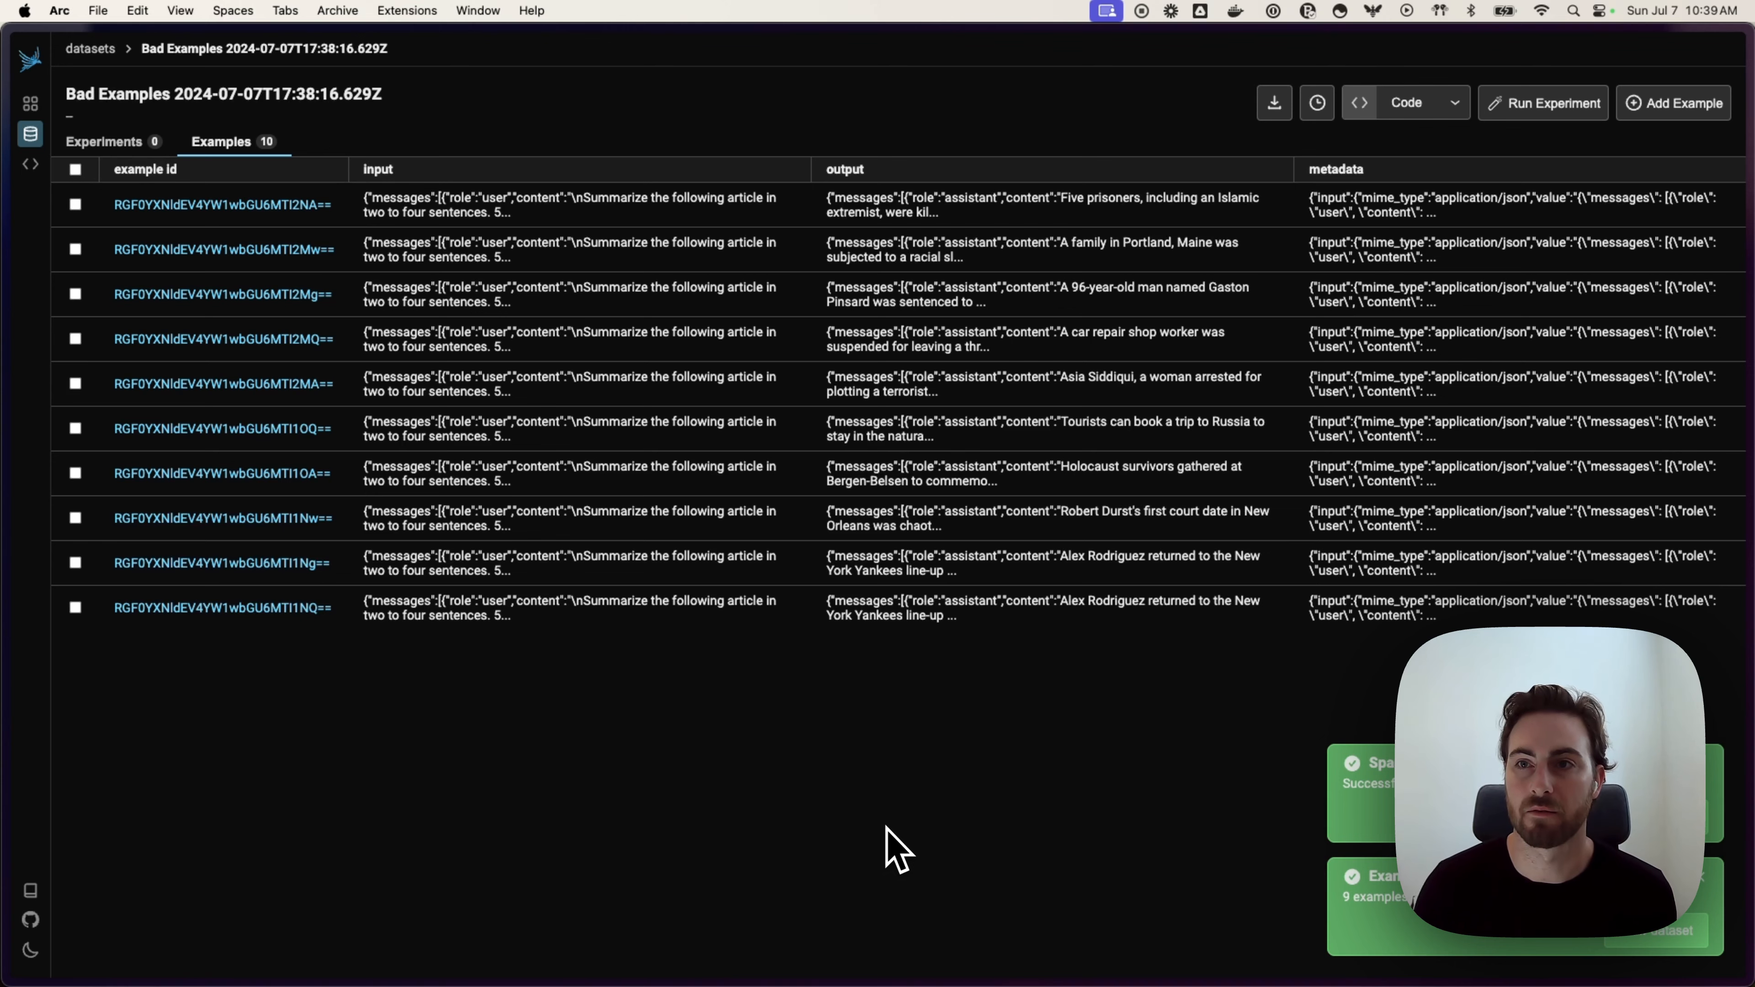
left_click(1275, 104)
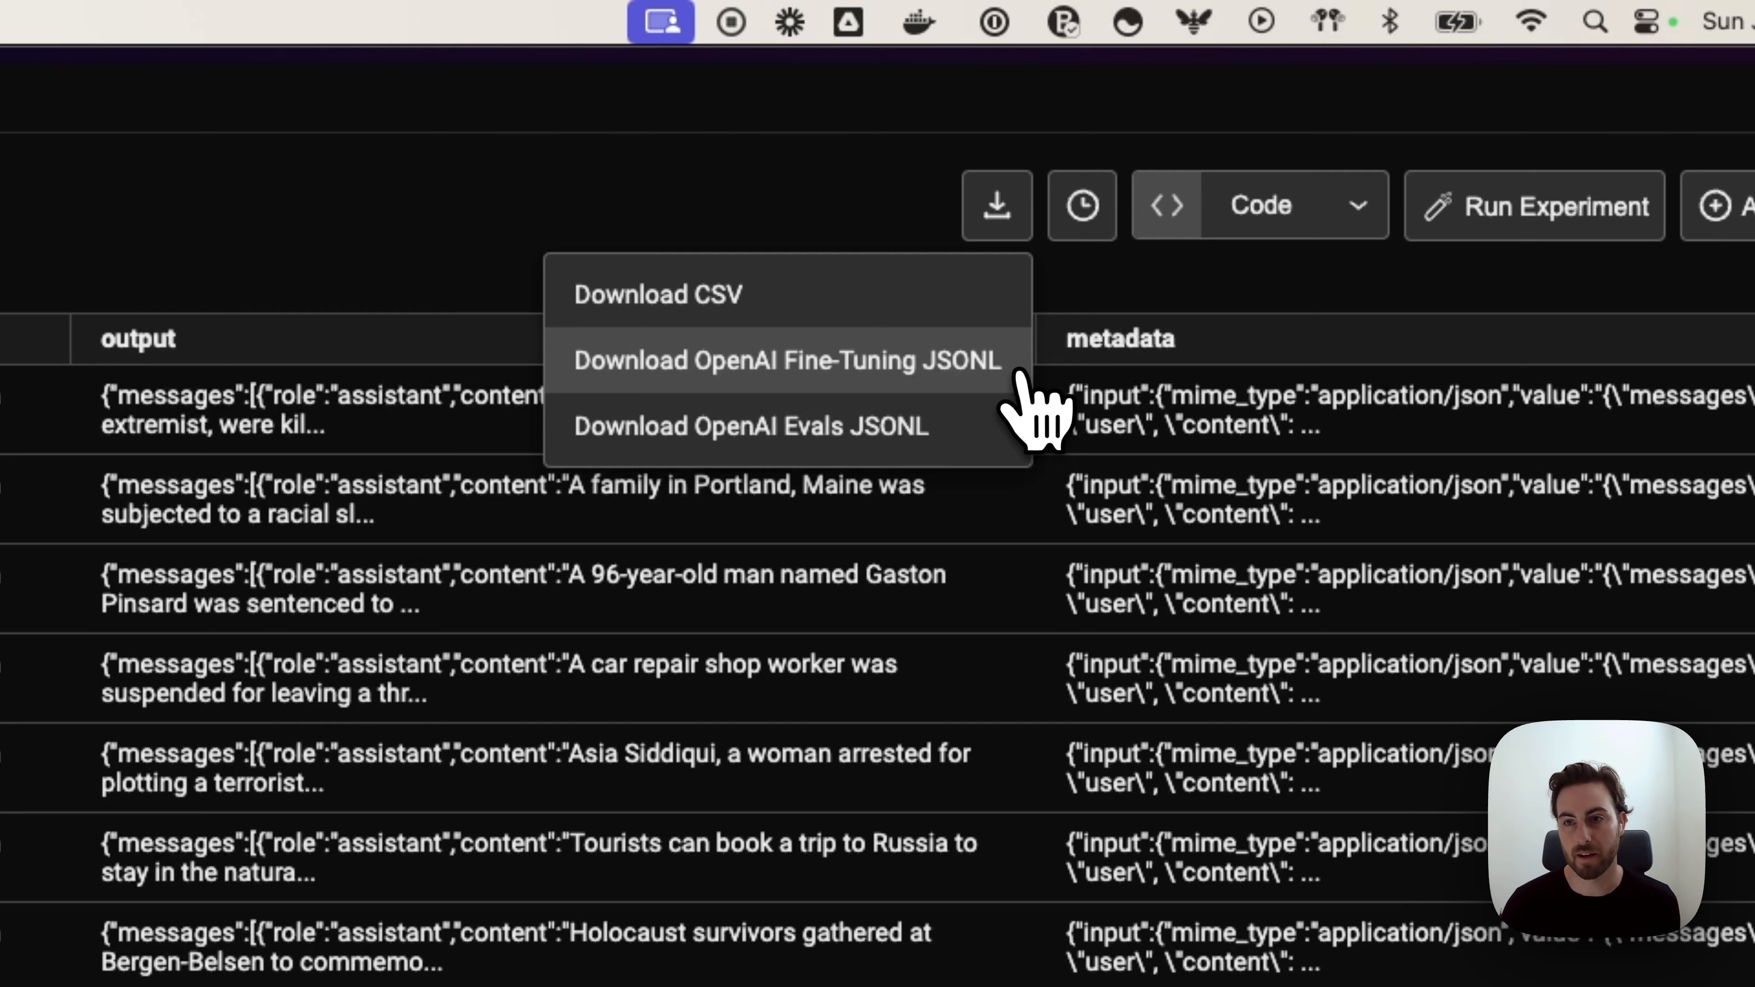
left_click(1021, 376)
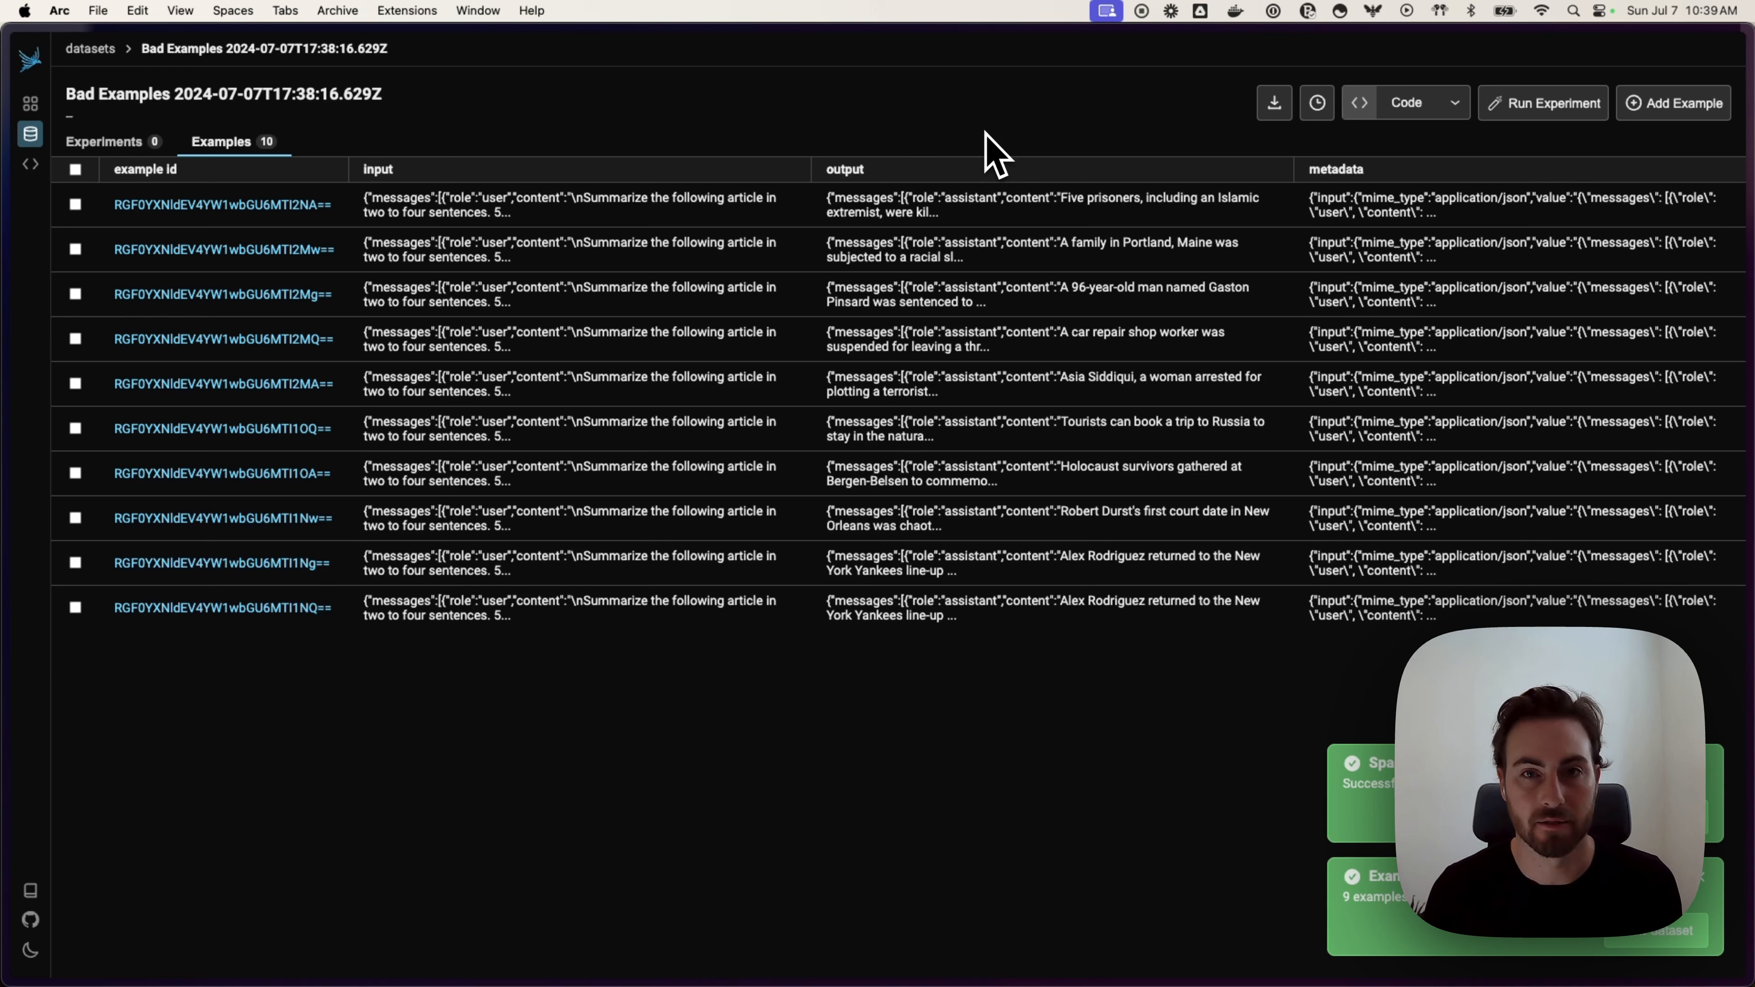
key("super+Tab")
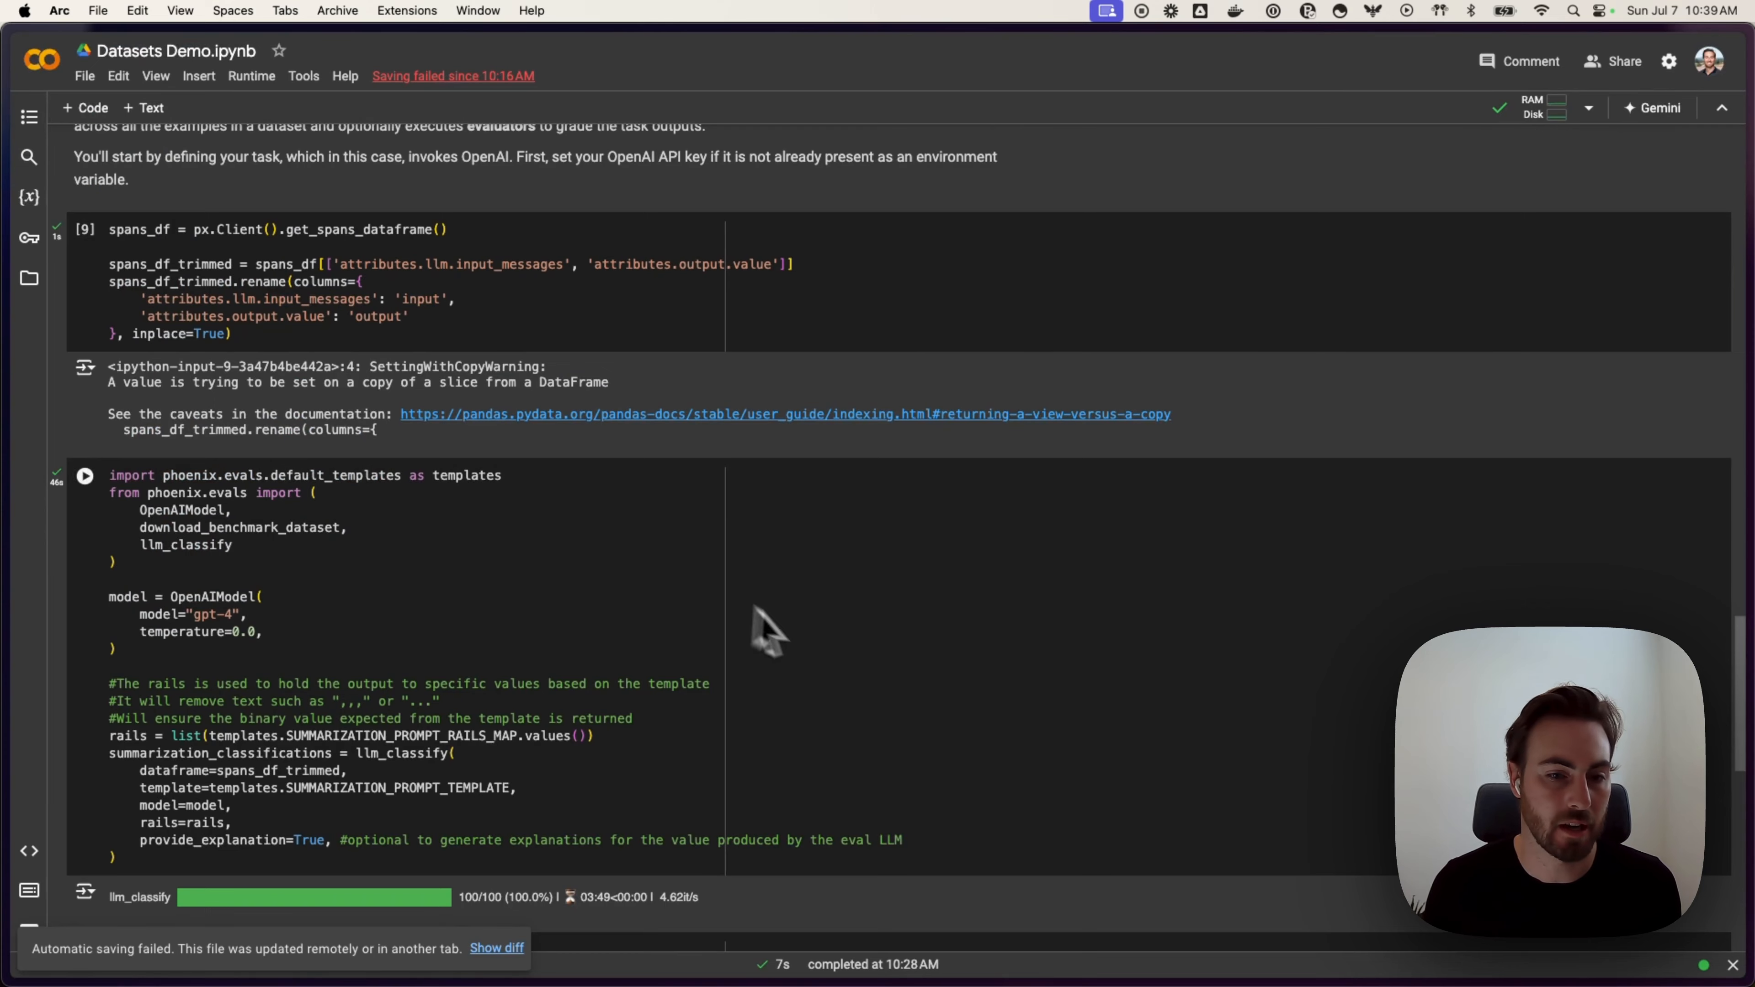
Step: Scroll to the dataset upload cell [12] and highlight its code
scroll(829, 660, "down", 3)
scroll(829, 661, "down", 8)
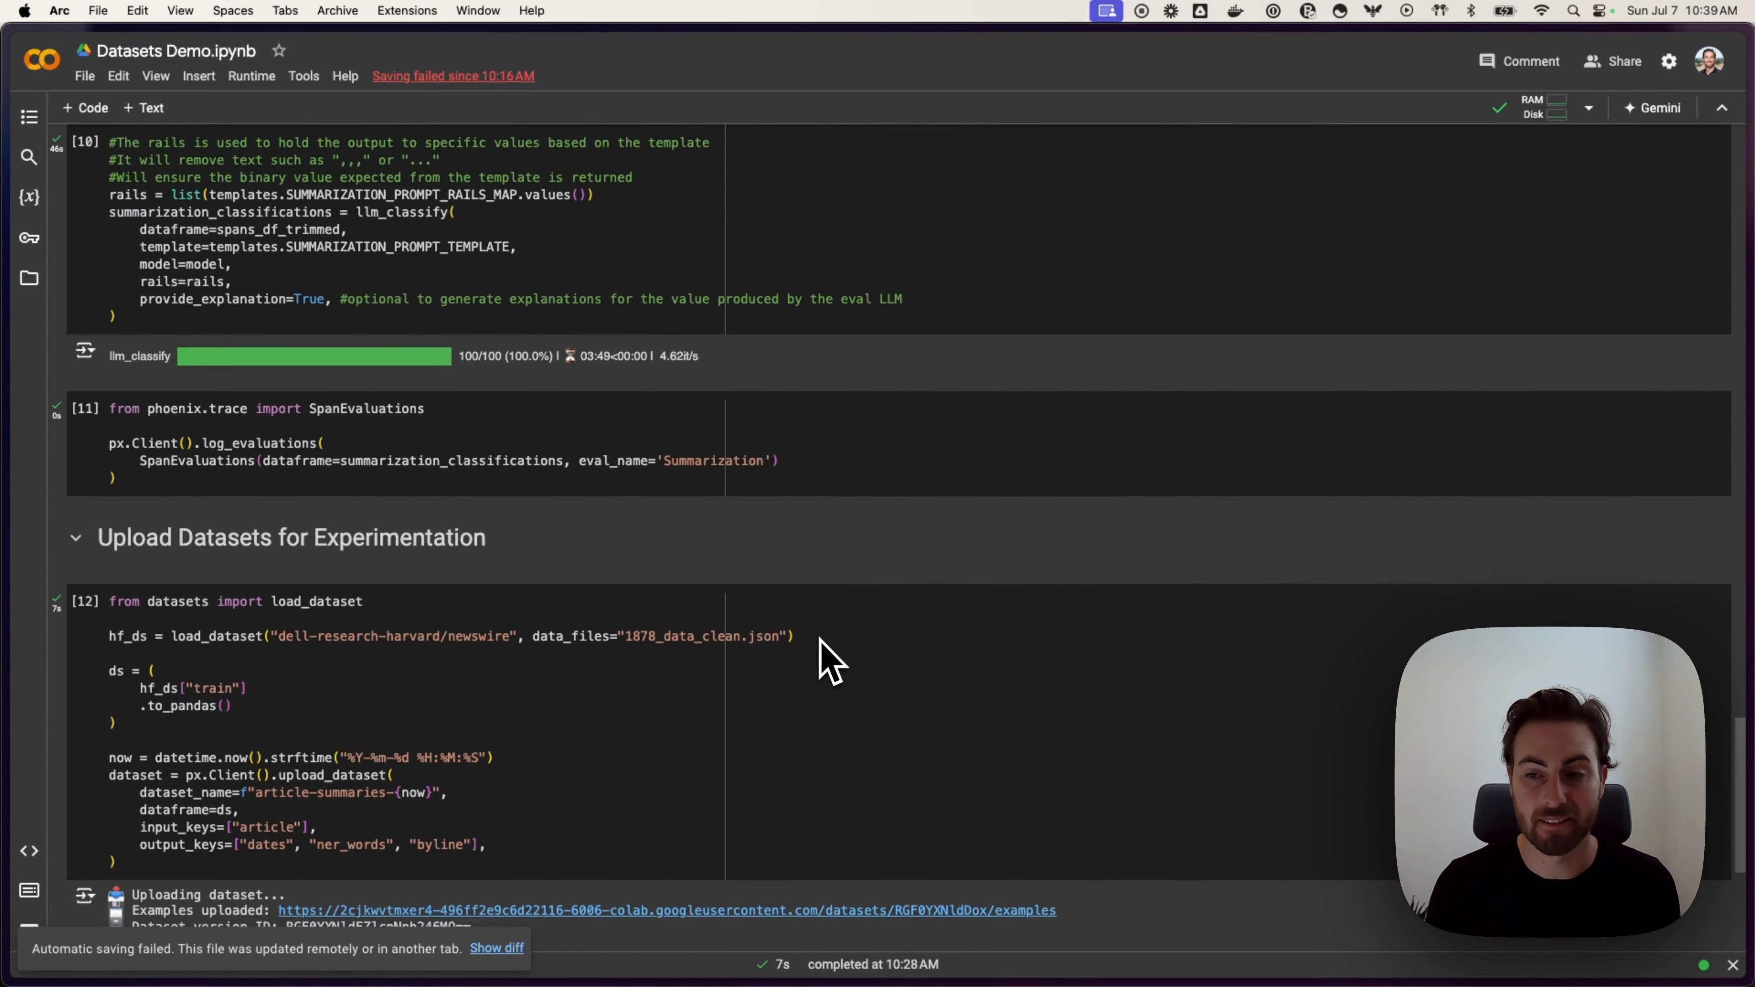
scroll(822, 643, "down", 1)
left_click(826, 687)
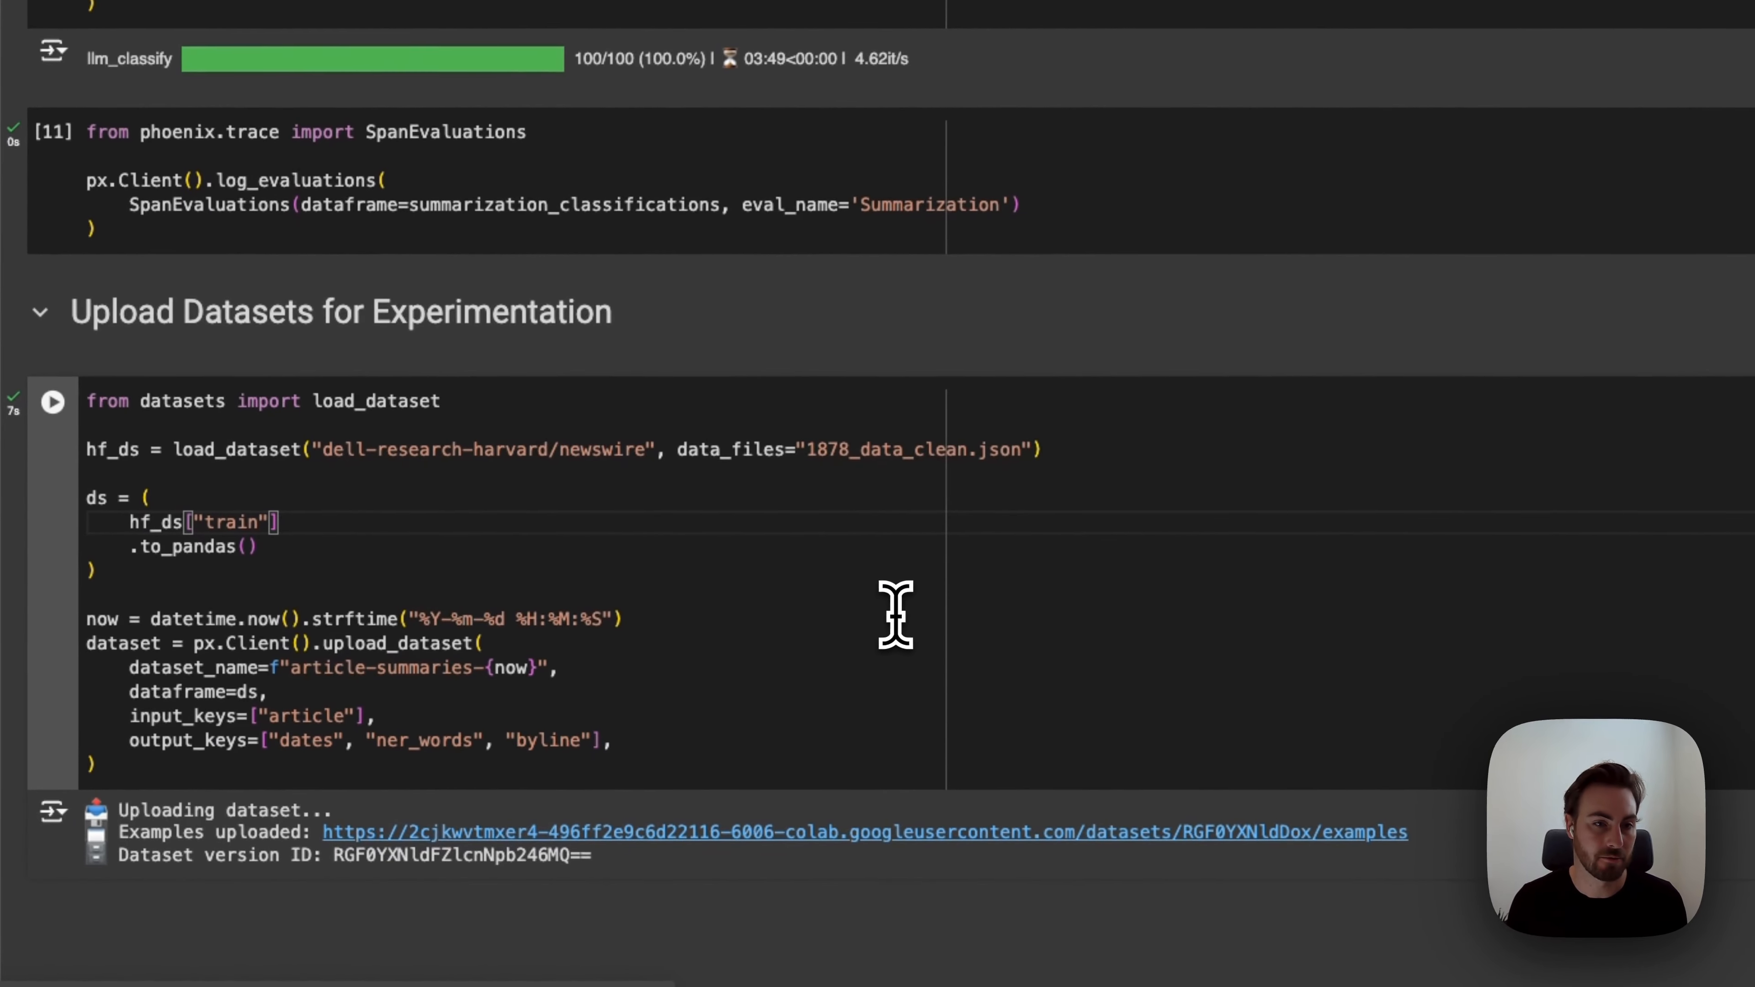
left_click(818, 646)
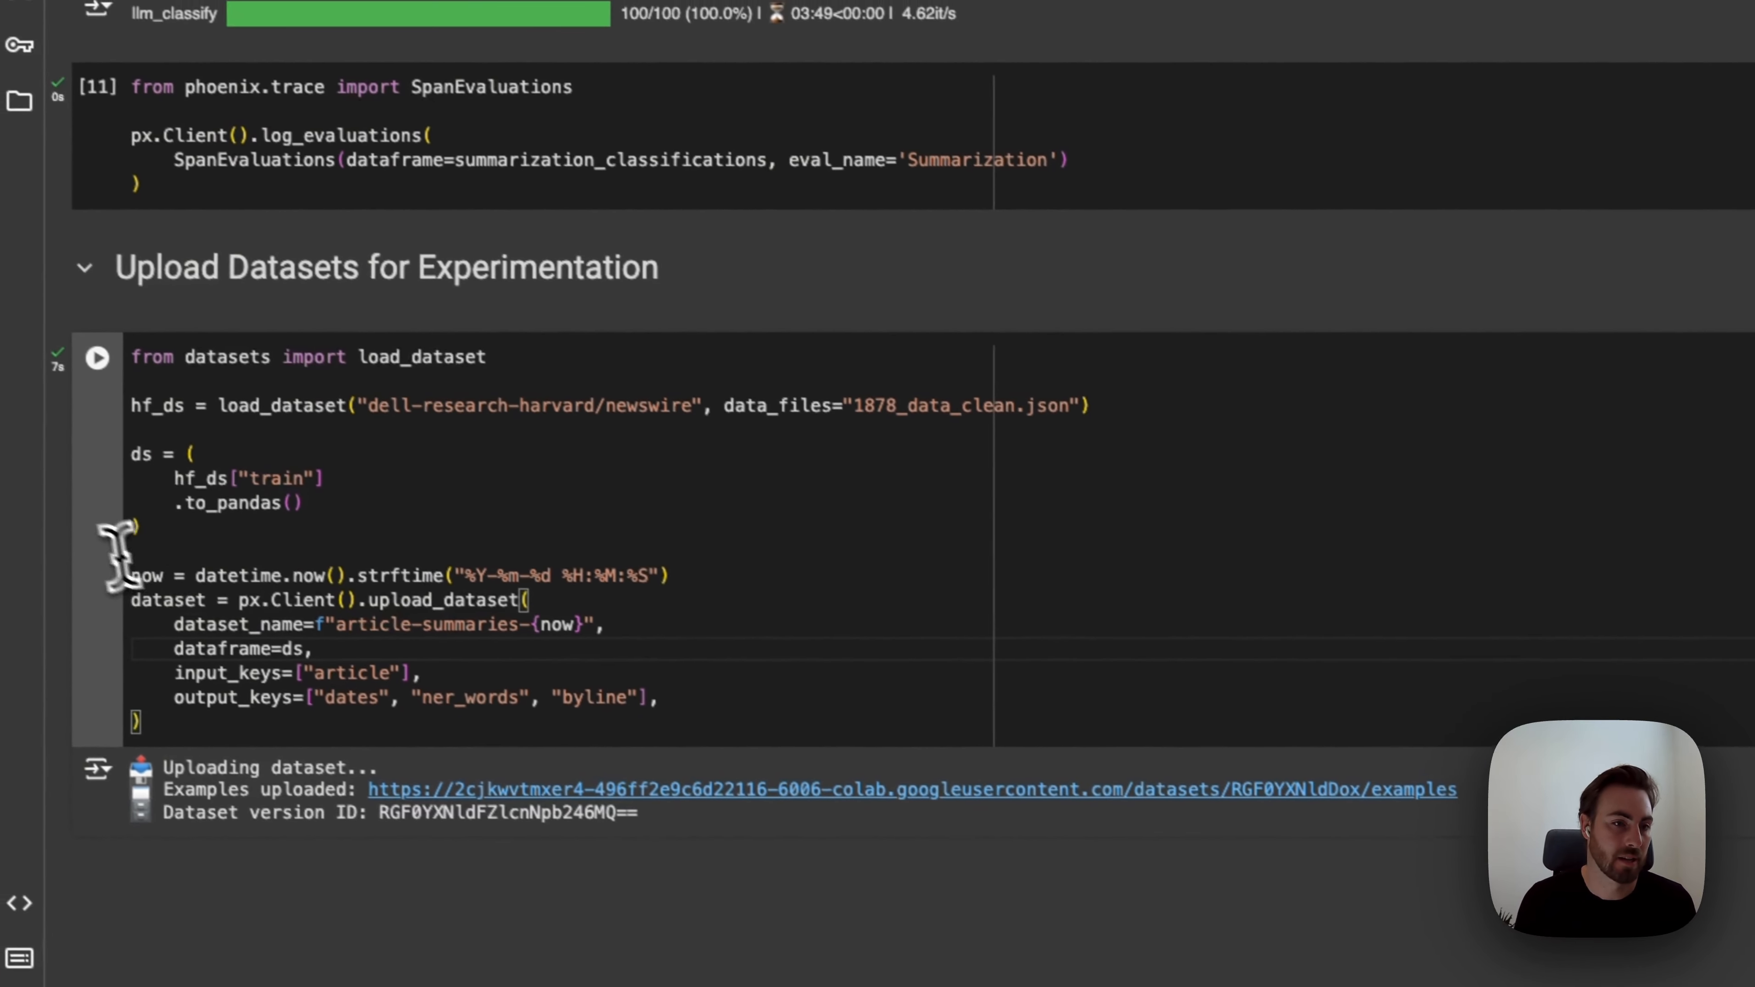
left_click_drag(715, 717, 125, 354)
left_click(626, 536)
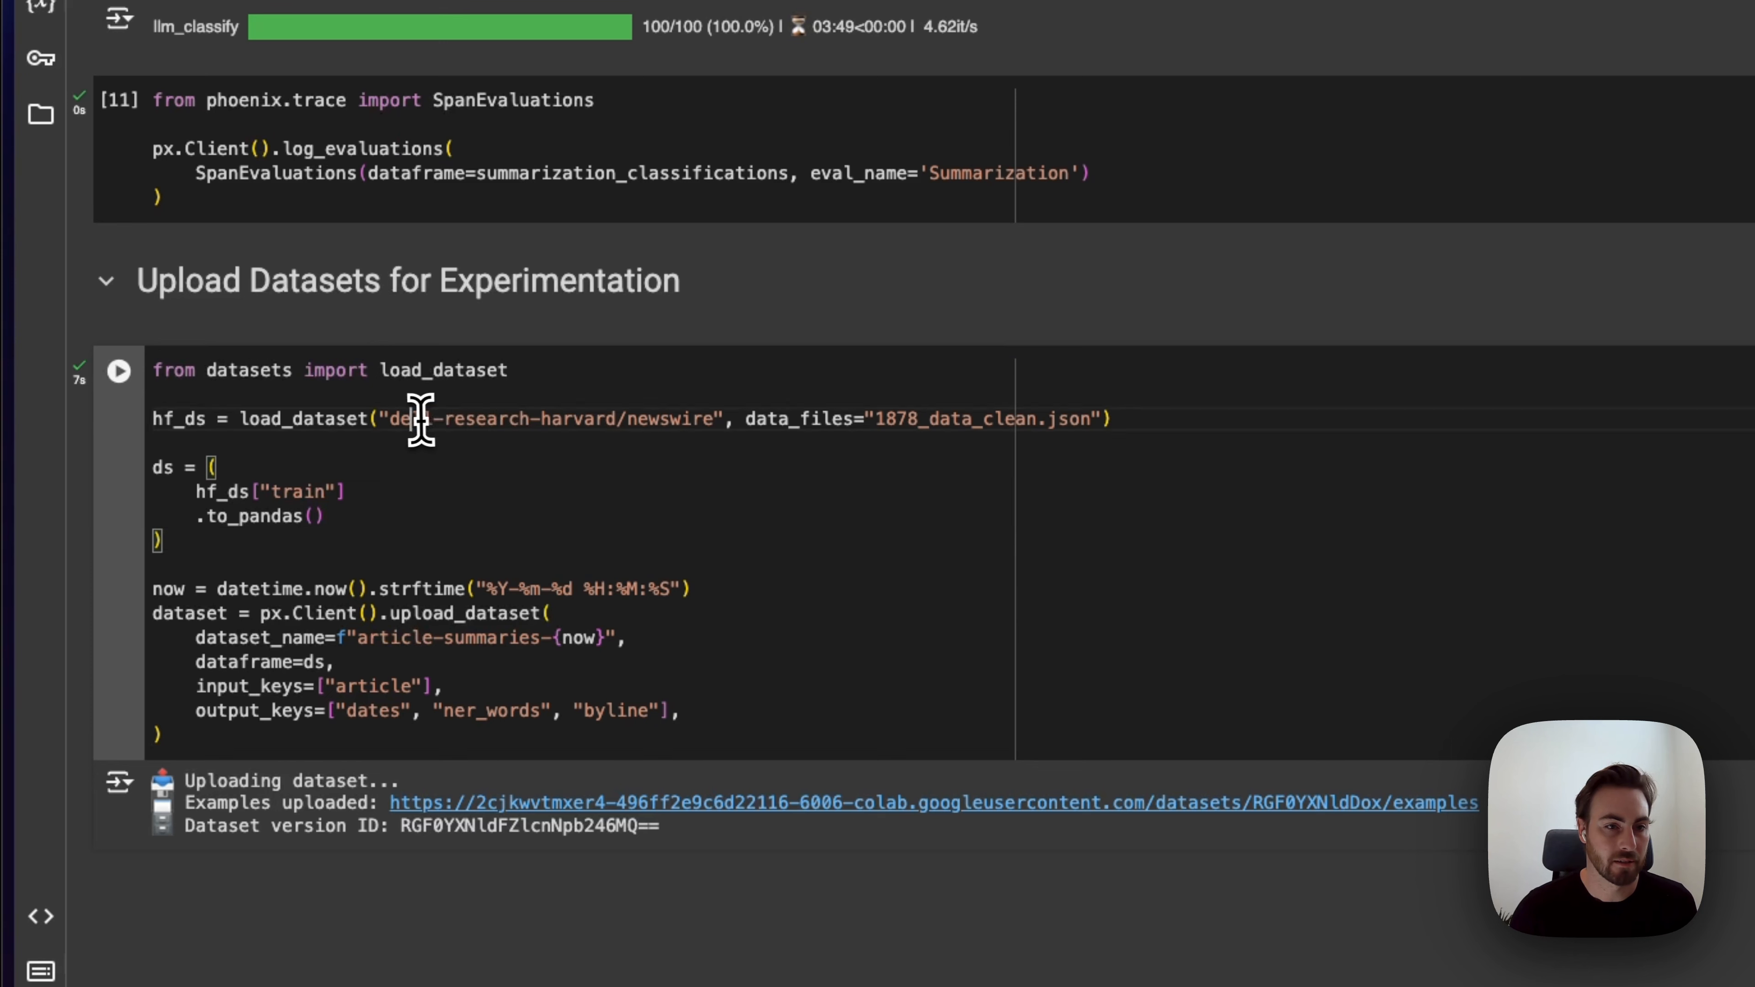
Step: Highlight the newswire dataset path, the upload_dataset call, and its input_keys and dataframe=ds arguments
left_click_drag(413, 419, 617, 419)
left_click(780, 515)
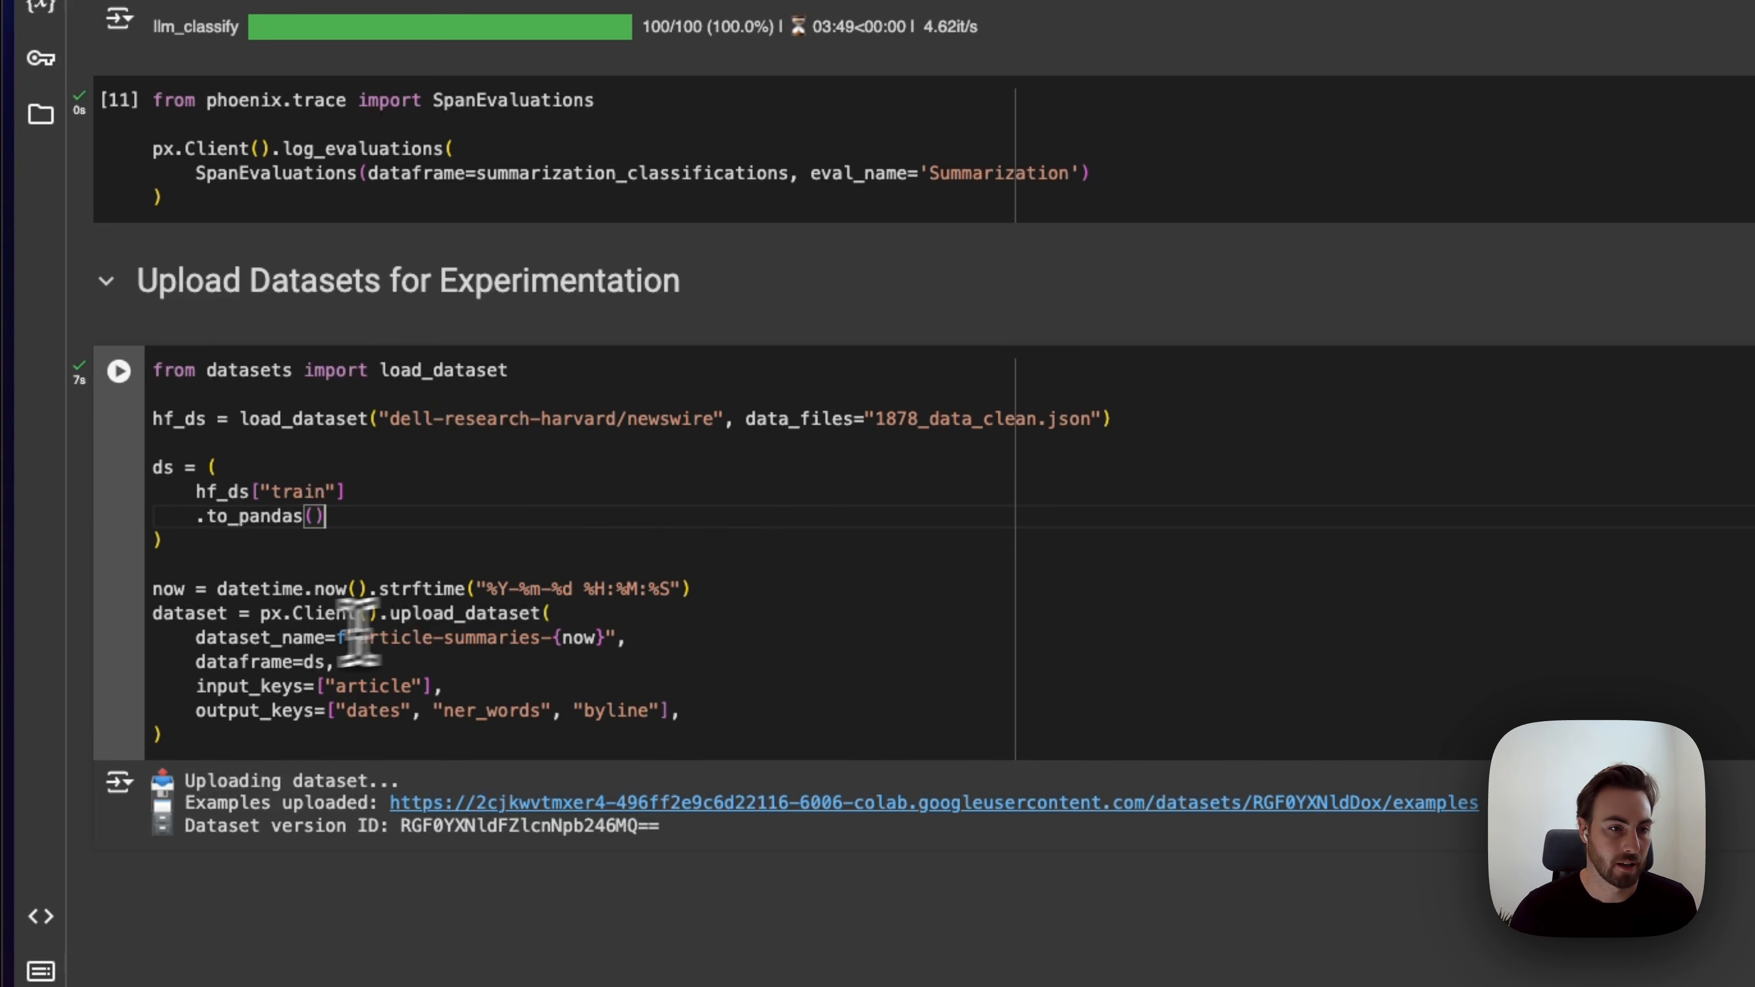
left_click_drag(154, 614, 413, 743)
left_click(922, 717)
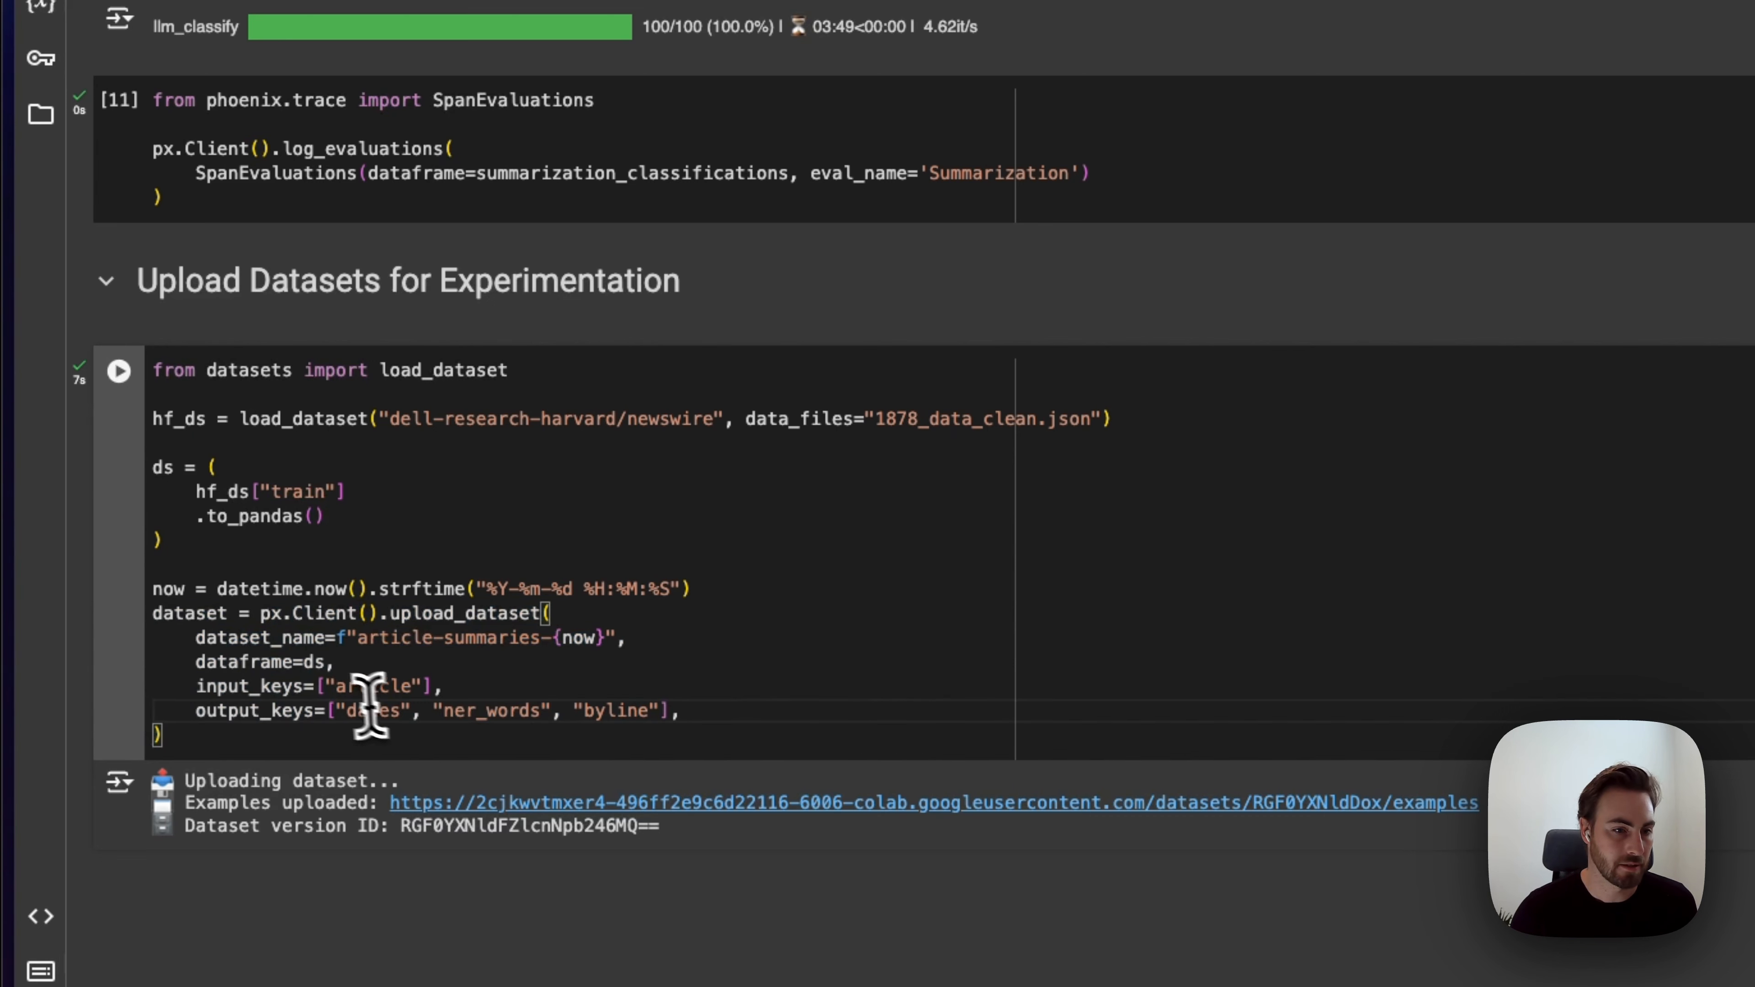
left_click(339, 687)
left_click(684, 733)
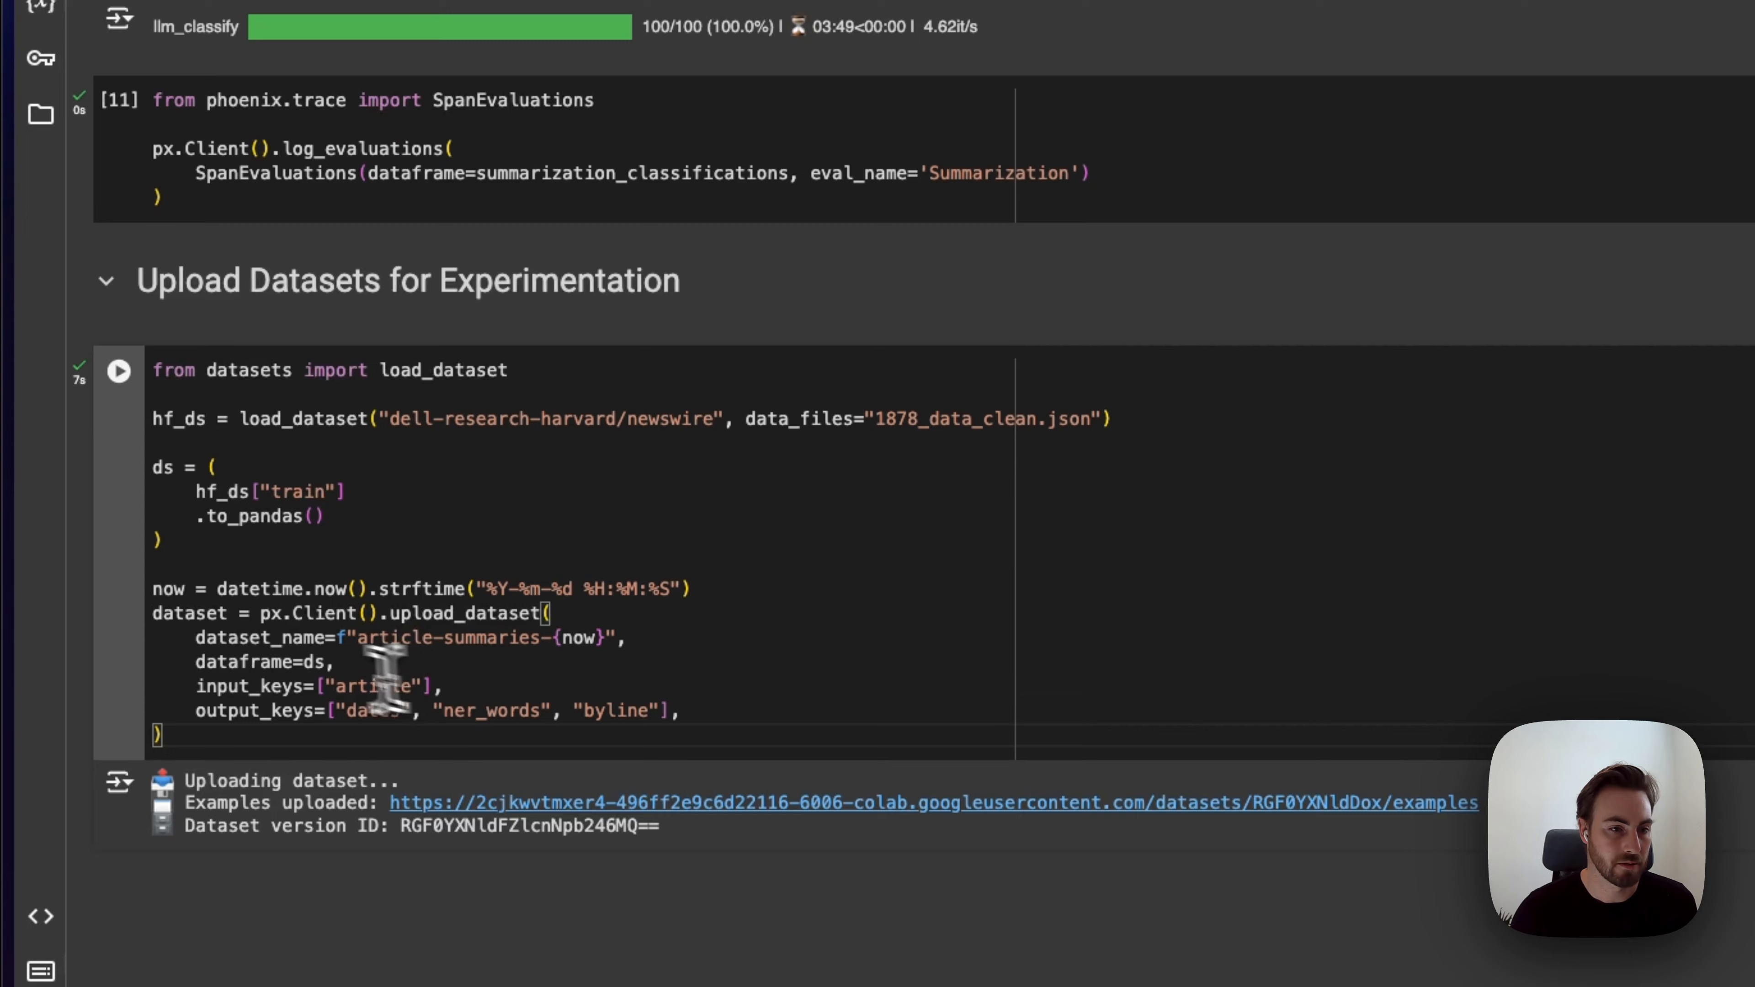
left_click(312, 662)
left_click(815, 686)
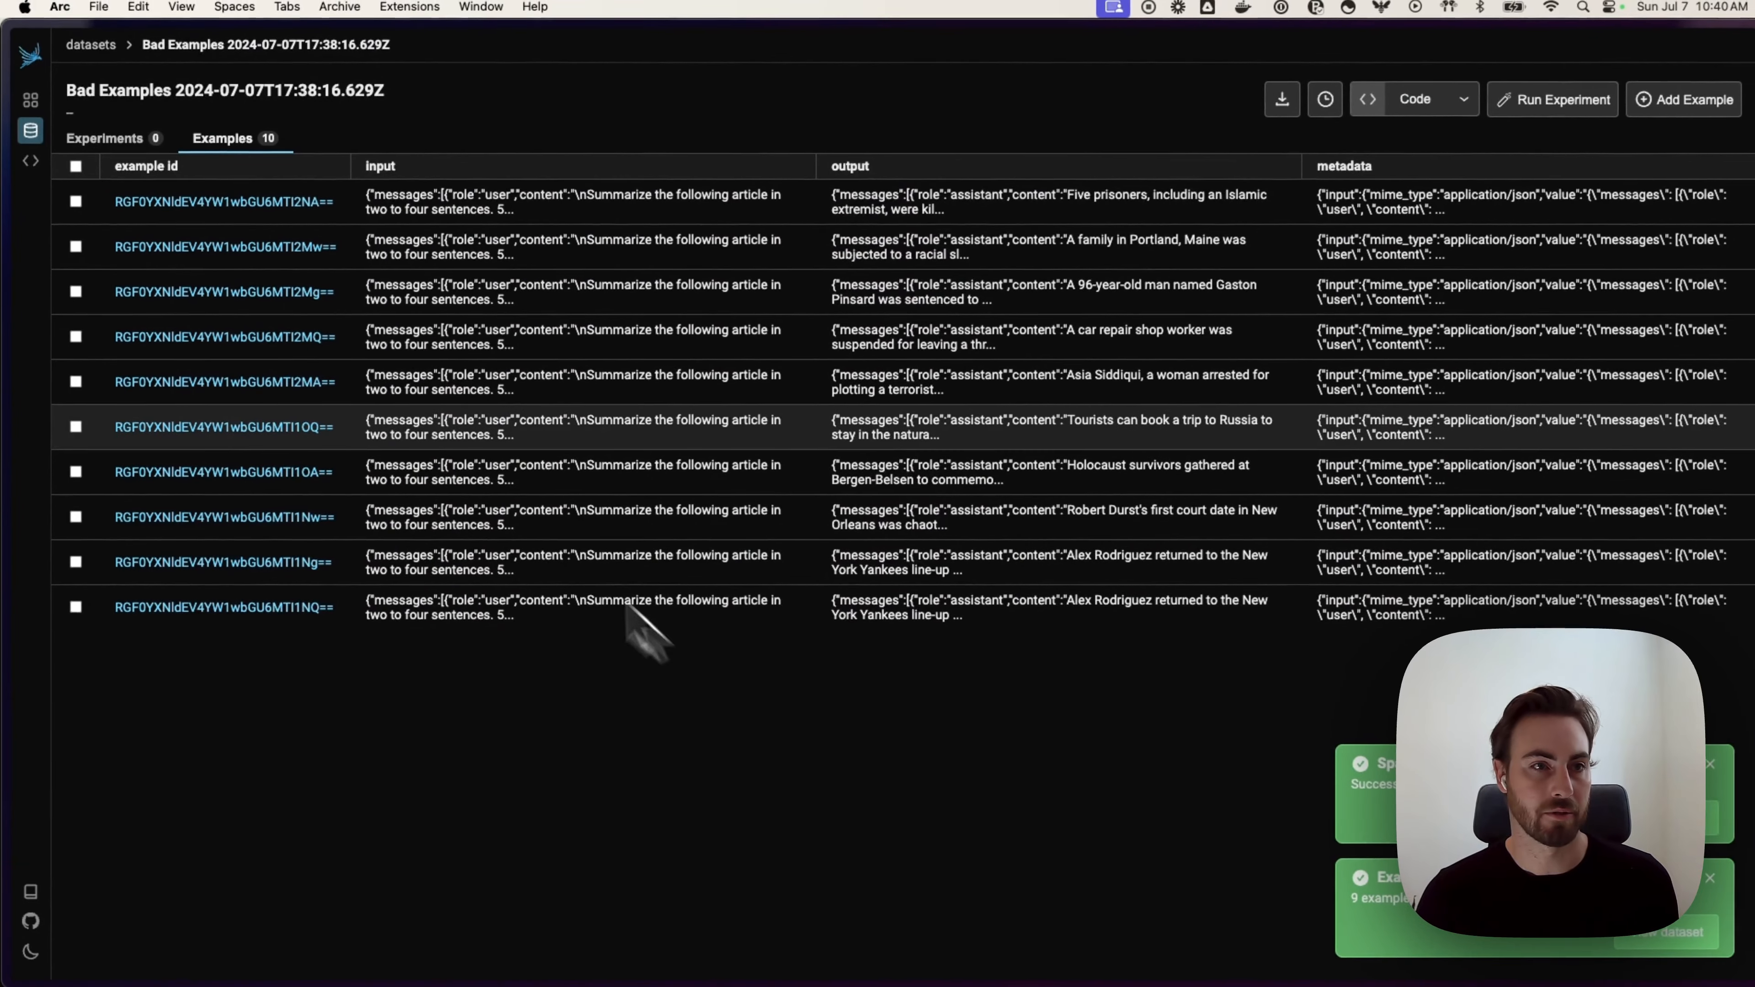
Step: Open the article-summaries dataset, scroll its examples, and view the first COLUMBUS example
left_click(32, 134)
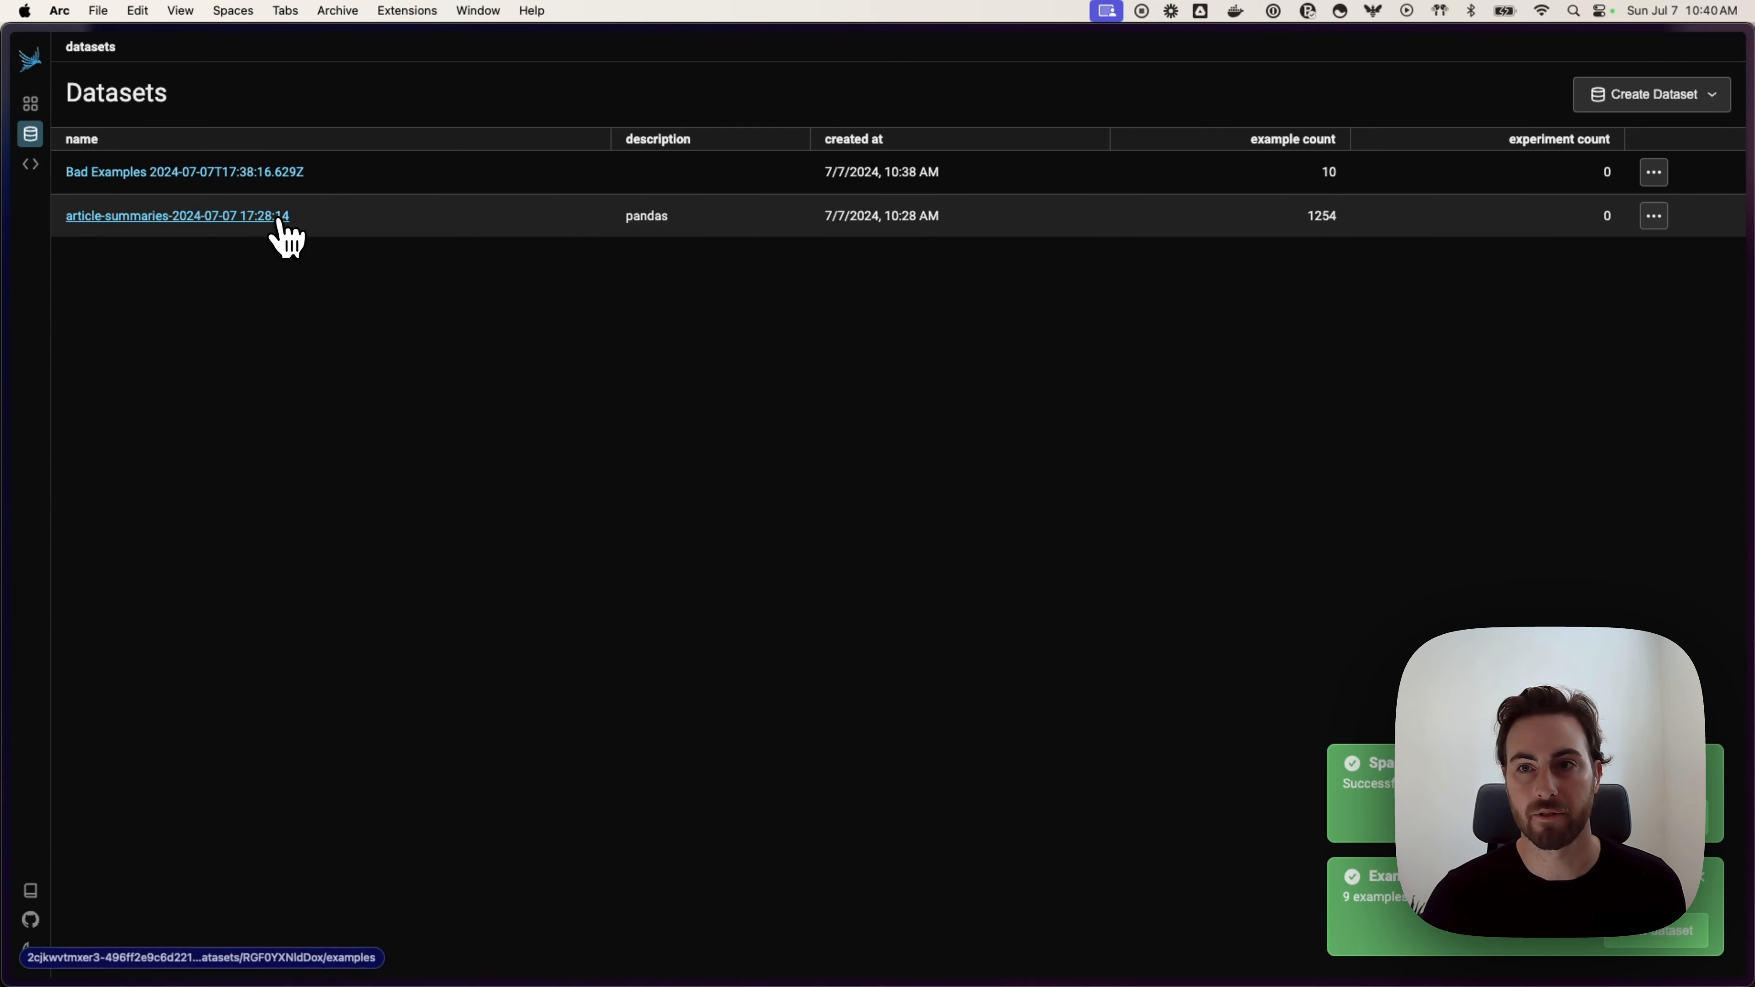
left_click(280, 219)
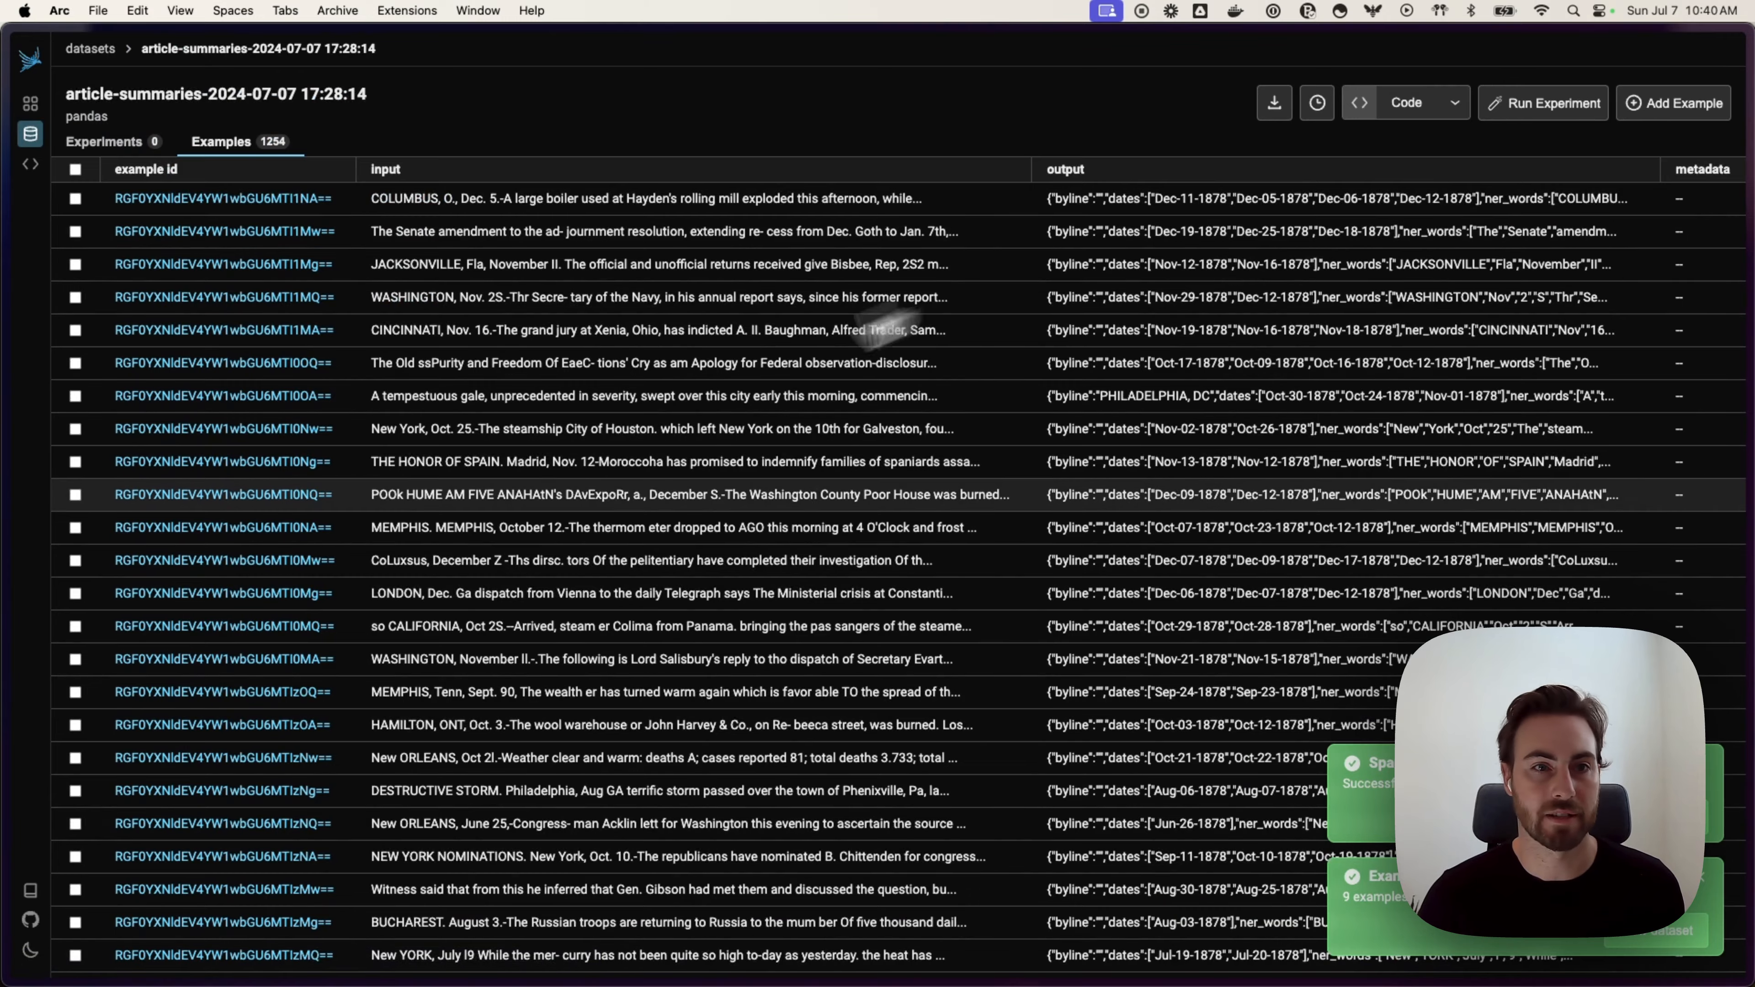
scroll(560, 561, "down", 15)
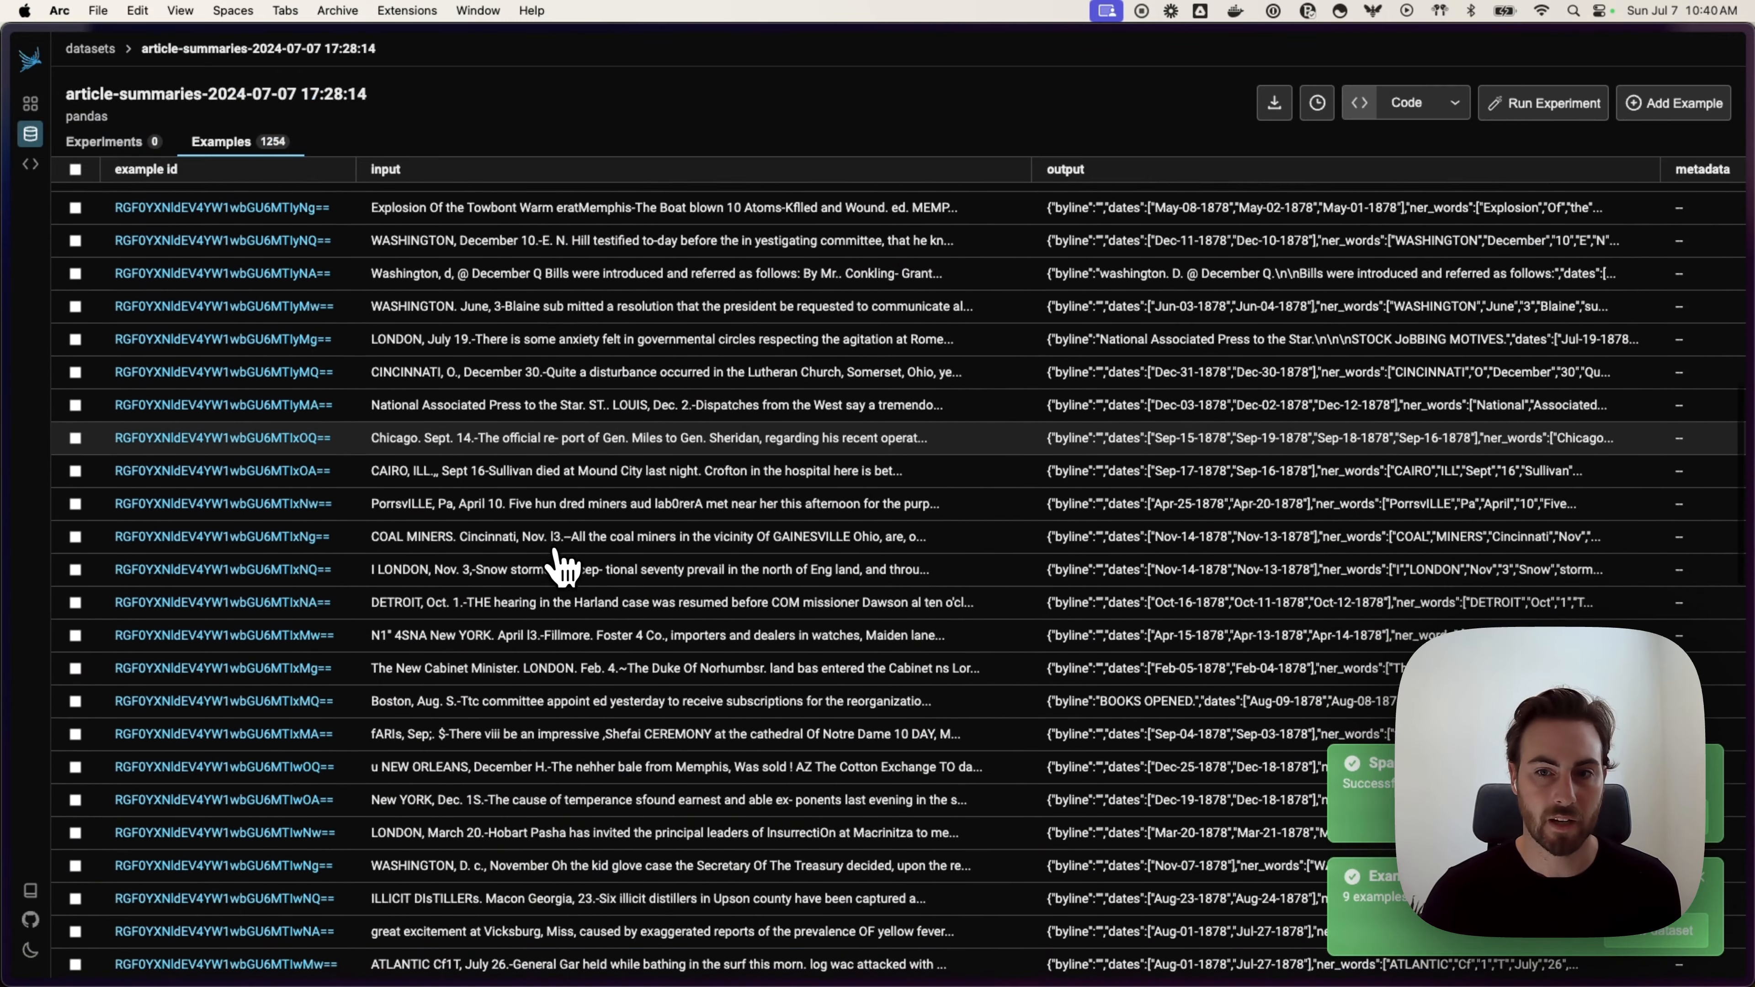
scroll(561, 567, "up", 15)
left_click(643, 211)
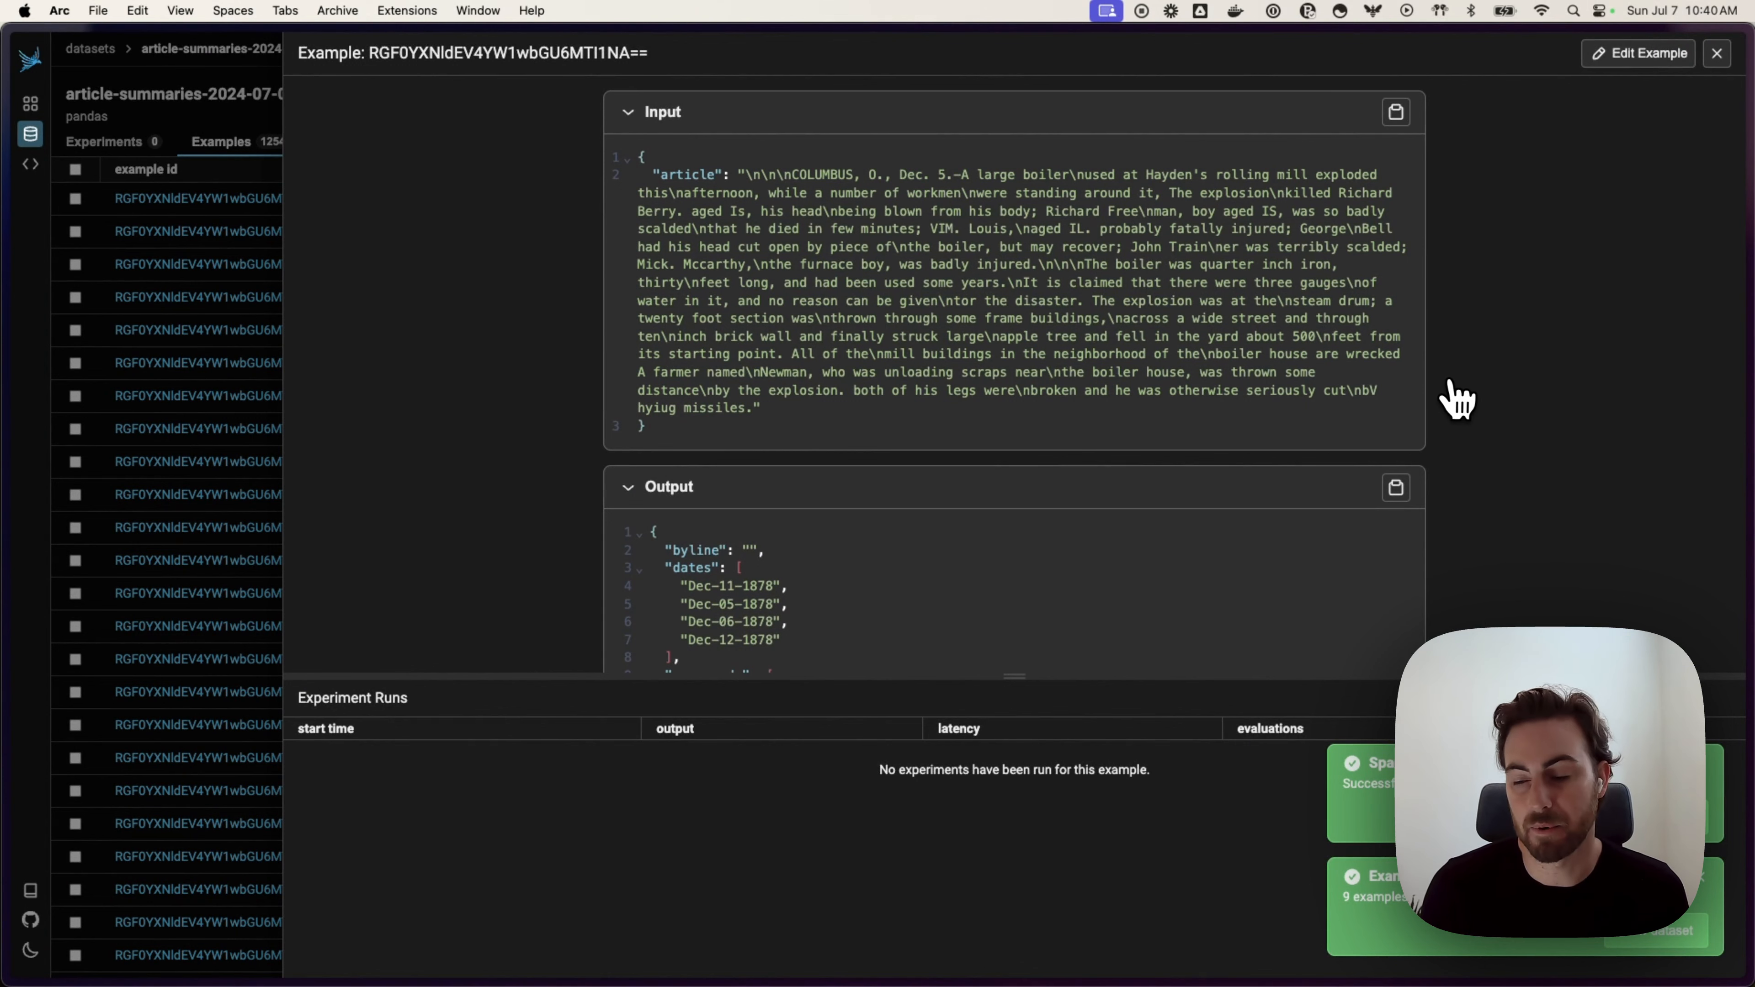
scroll(1458, 399, "down", 10)
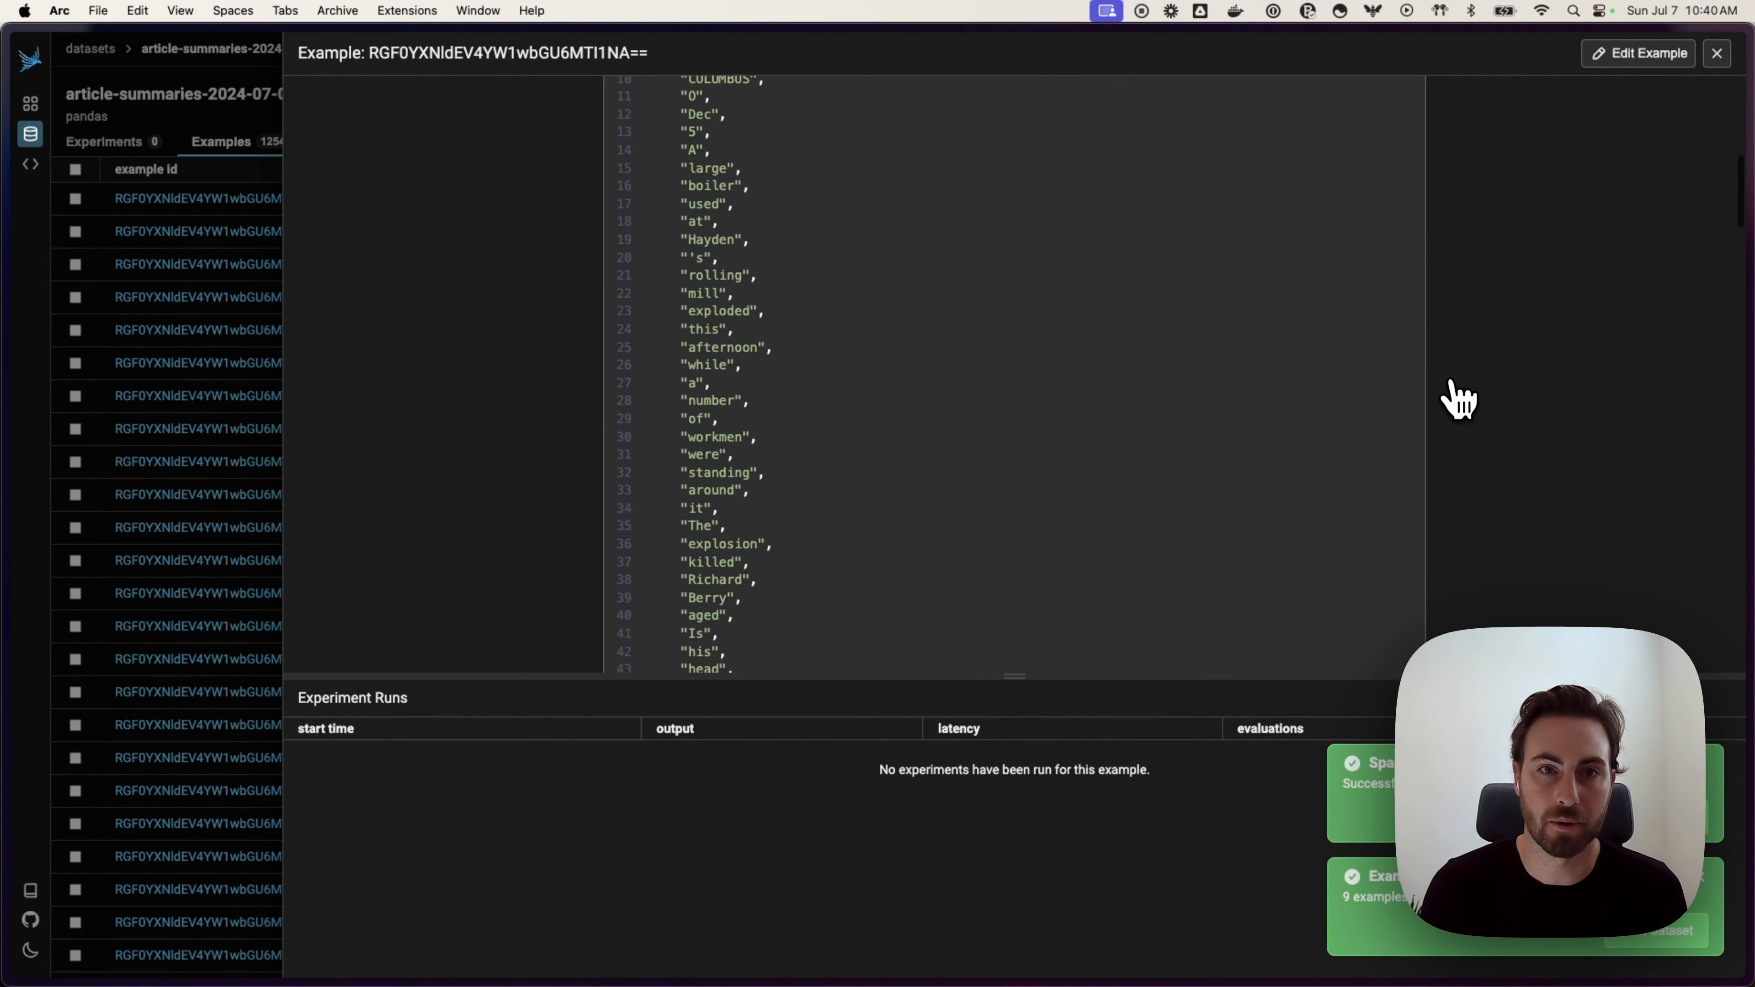
scroll(1458, 399, "down", 20)
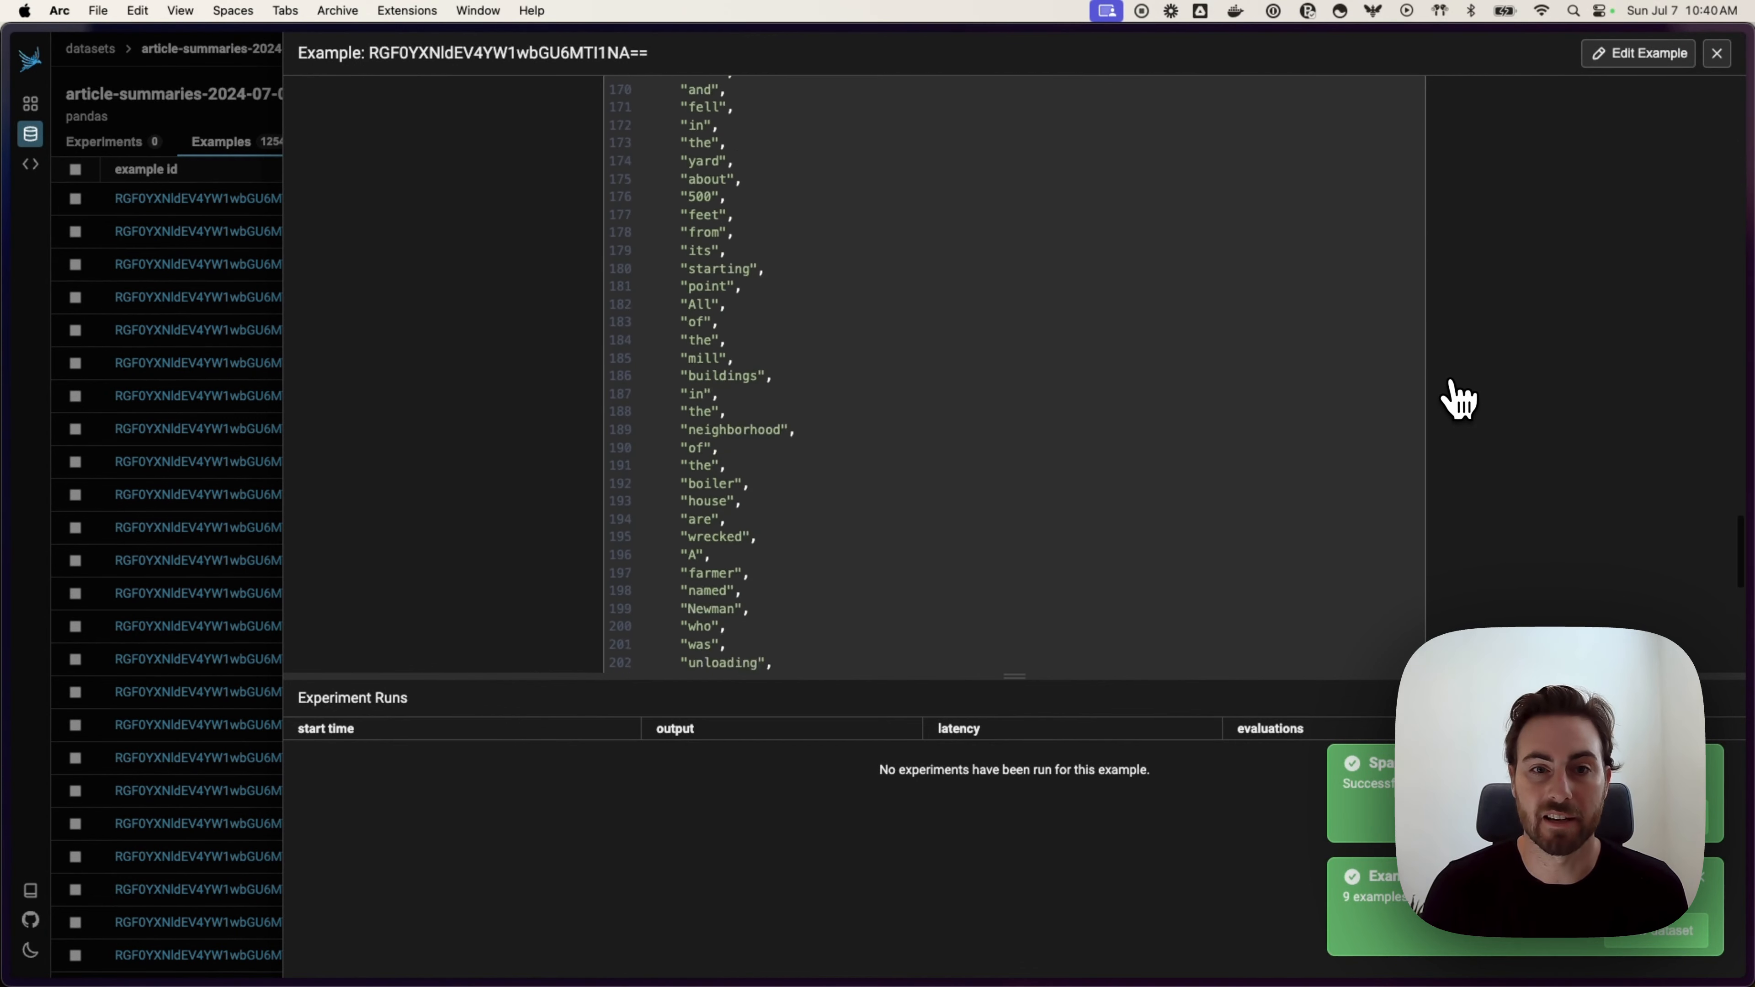
scroll(1458, 400, "down", 8)
scroll(1458, 400, "up", 20)
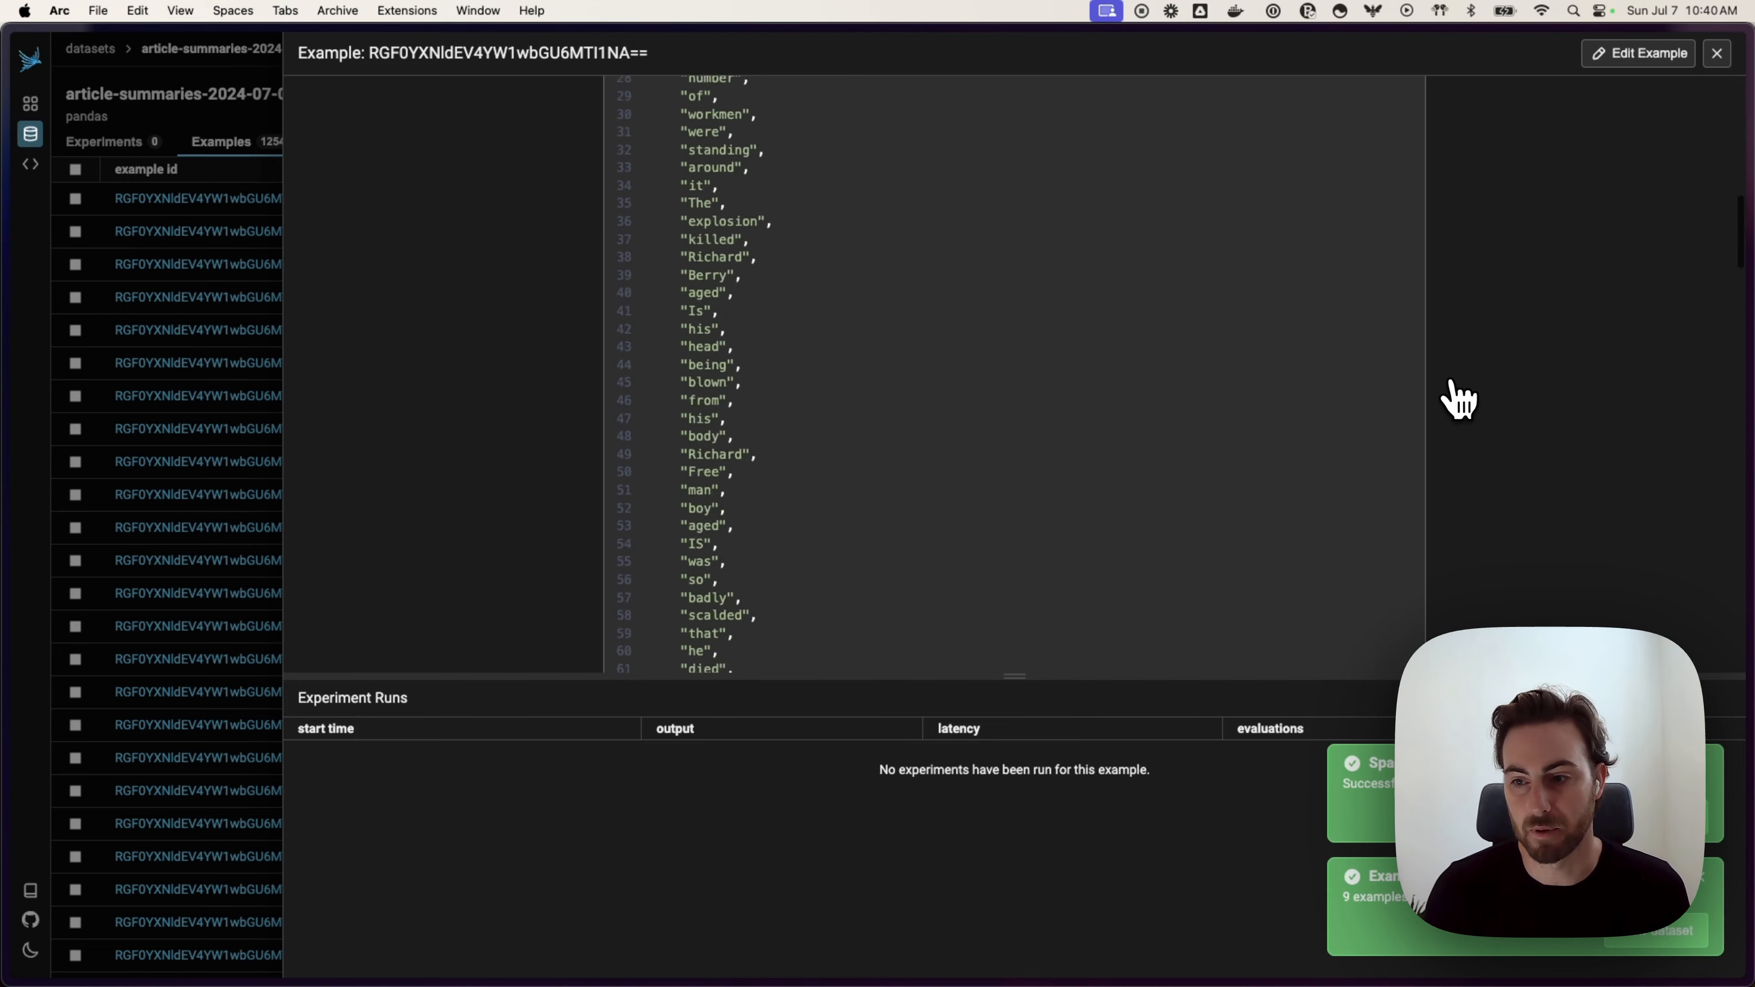
scroll(1457, 399, "up", 15)
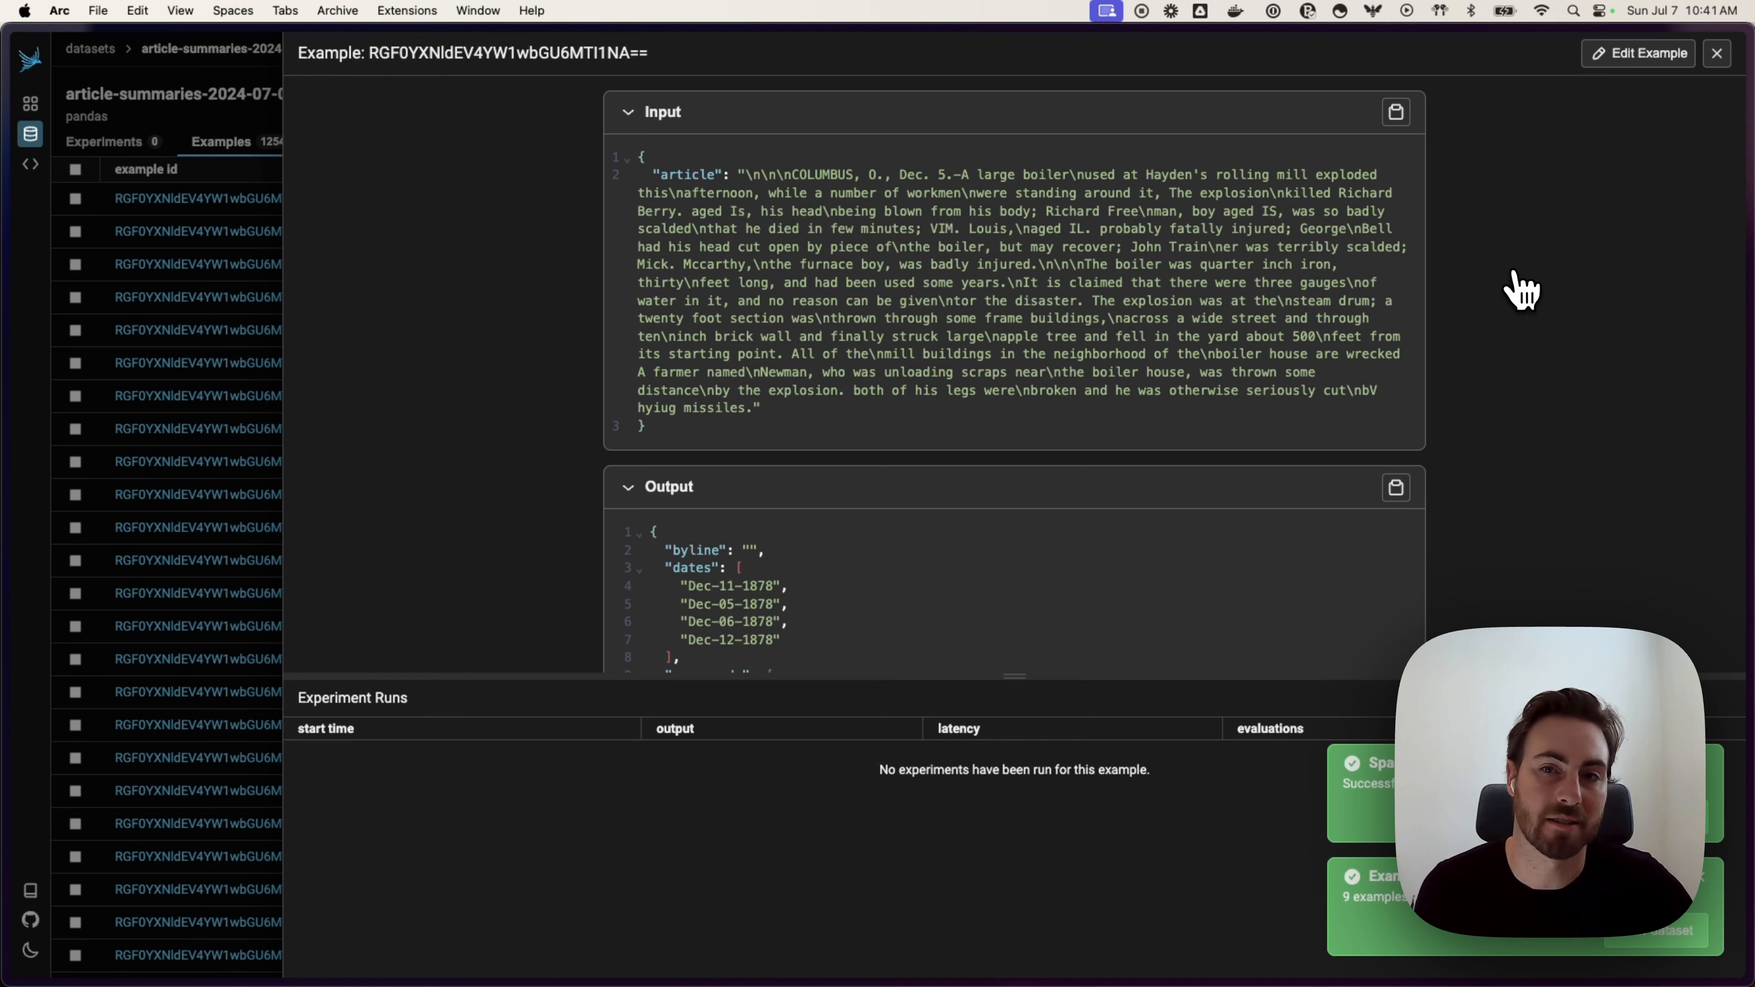
left_click(1720, 57)
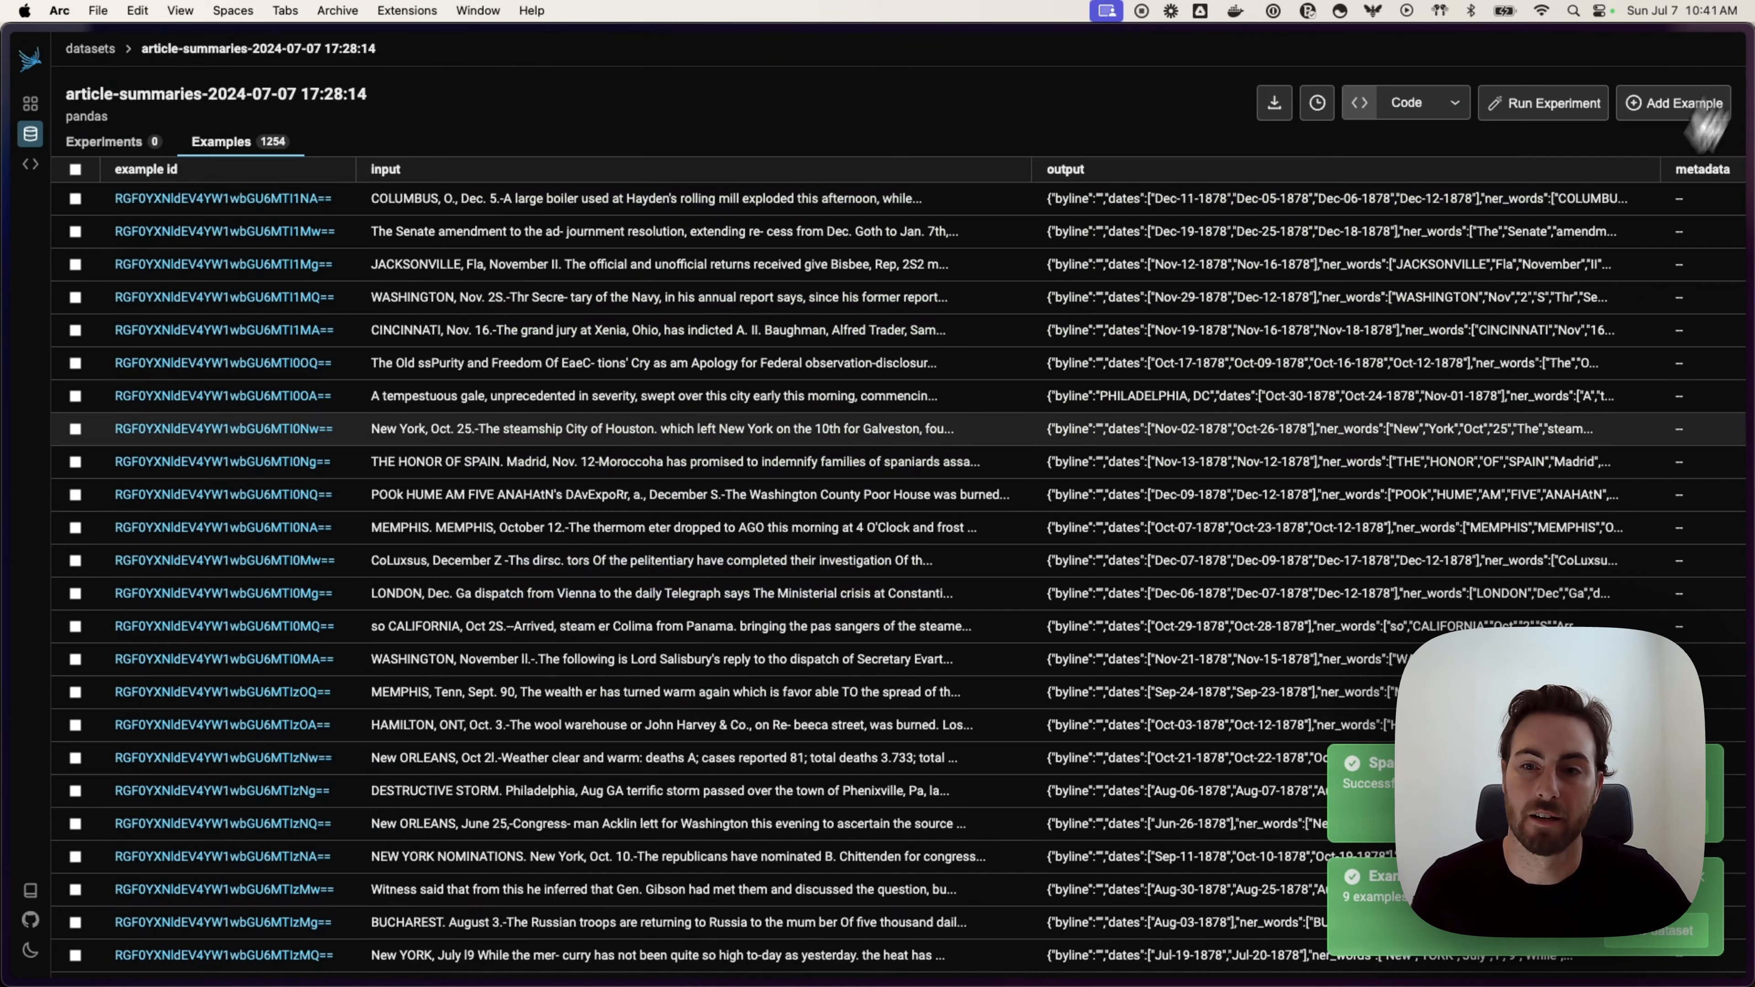